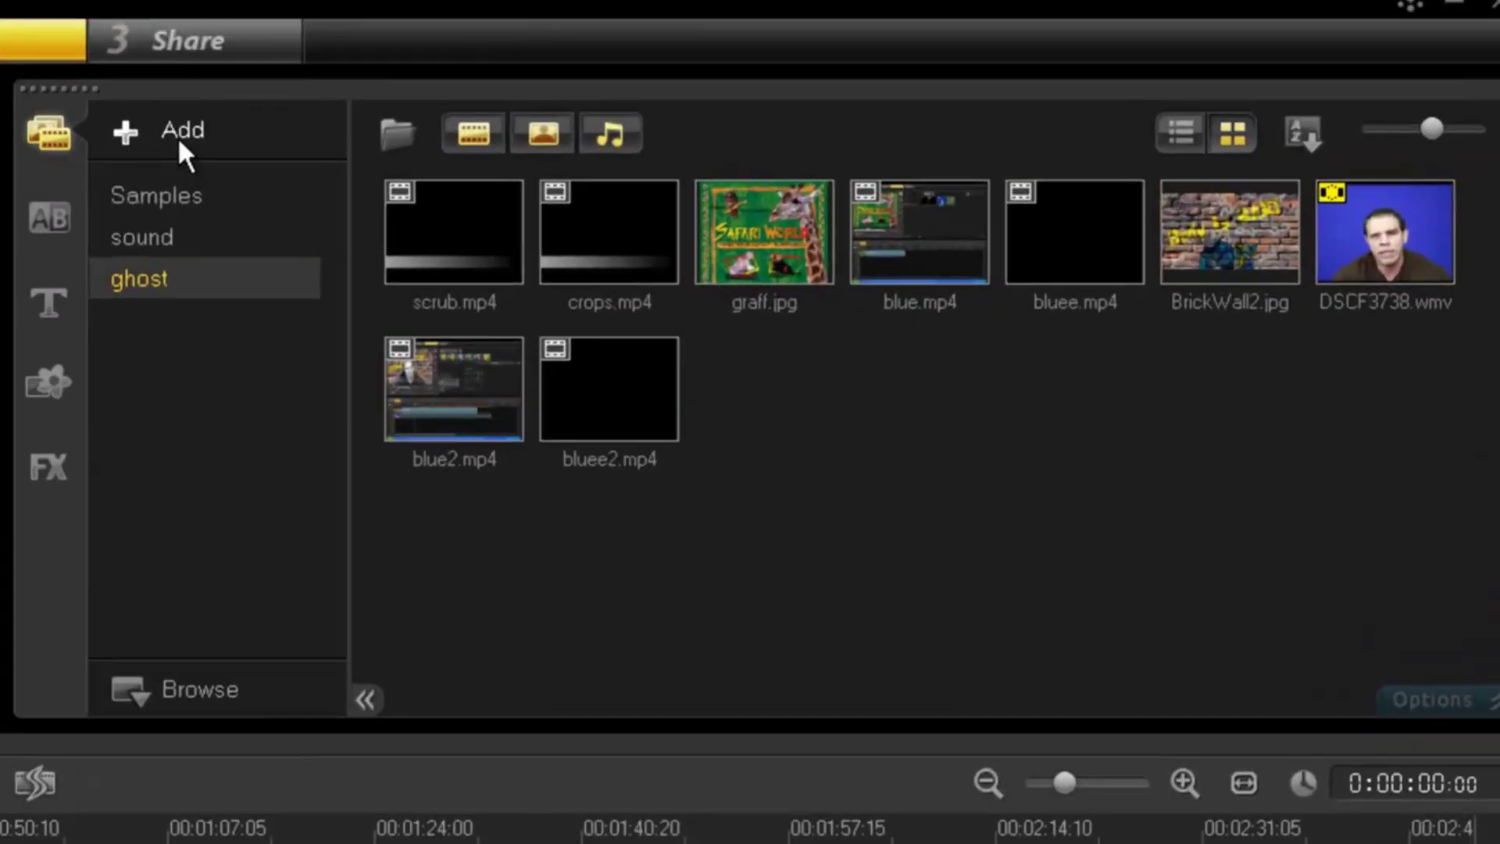
# - Add a new library folder and name it 'first movie'
pyautogui.click(178, 139)
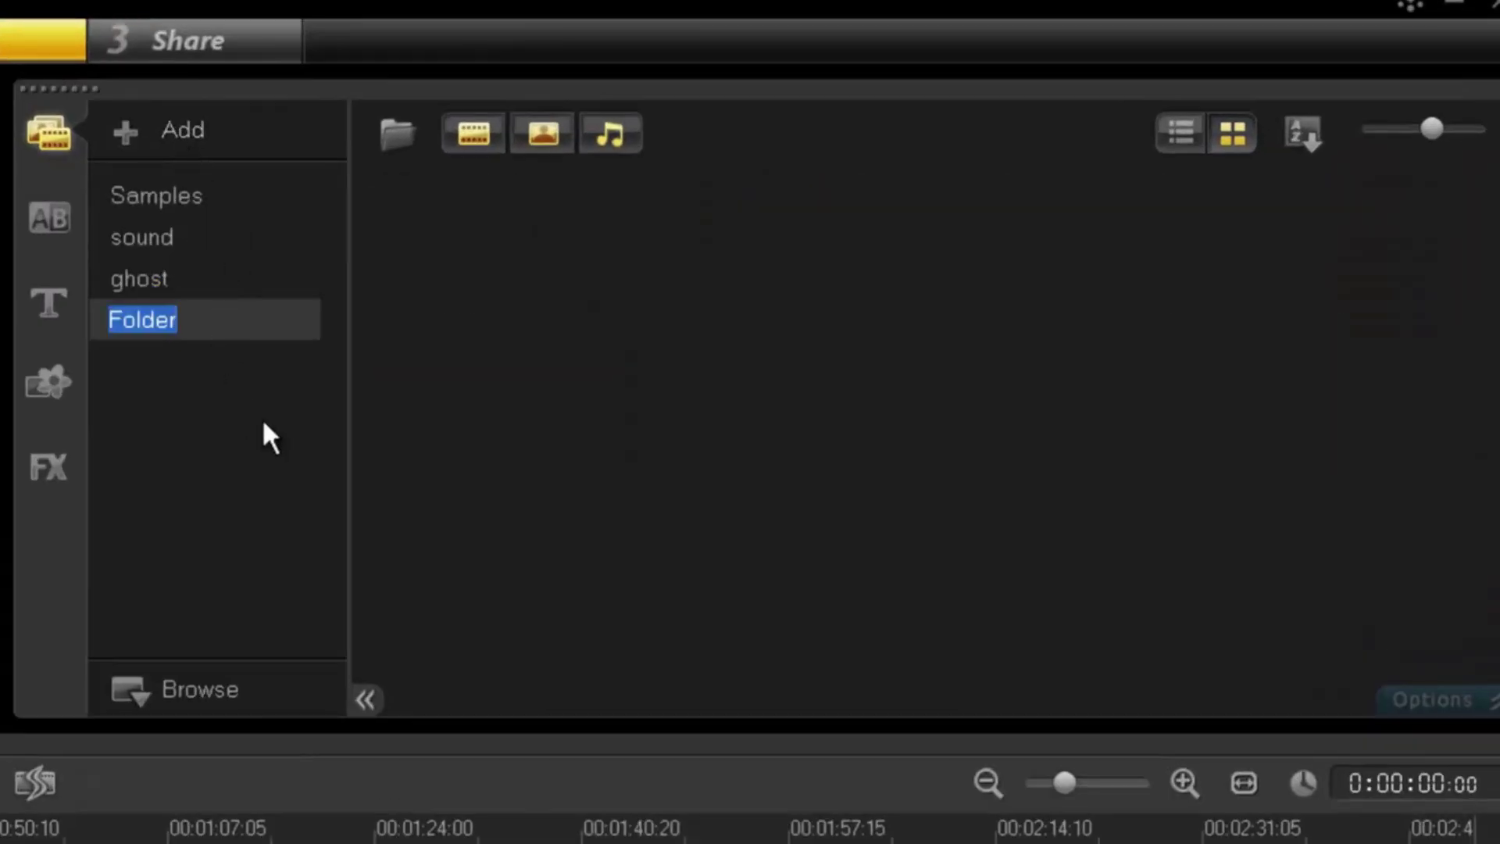
pyautogui.write('firs')
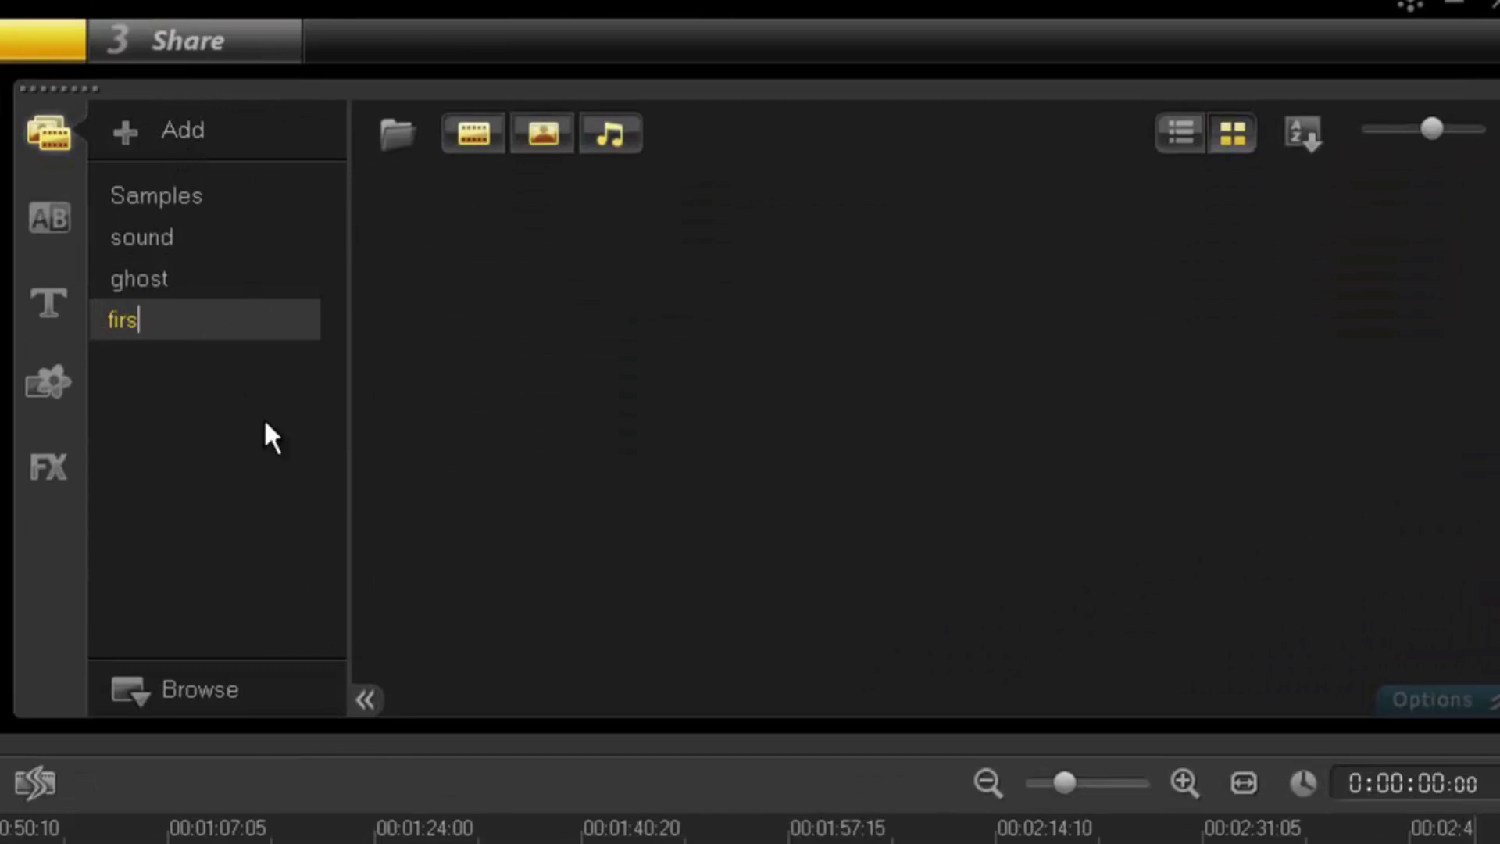
pyautogui.write('t movie')
pyautogui.press('Return')
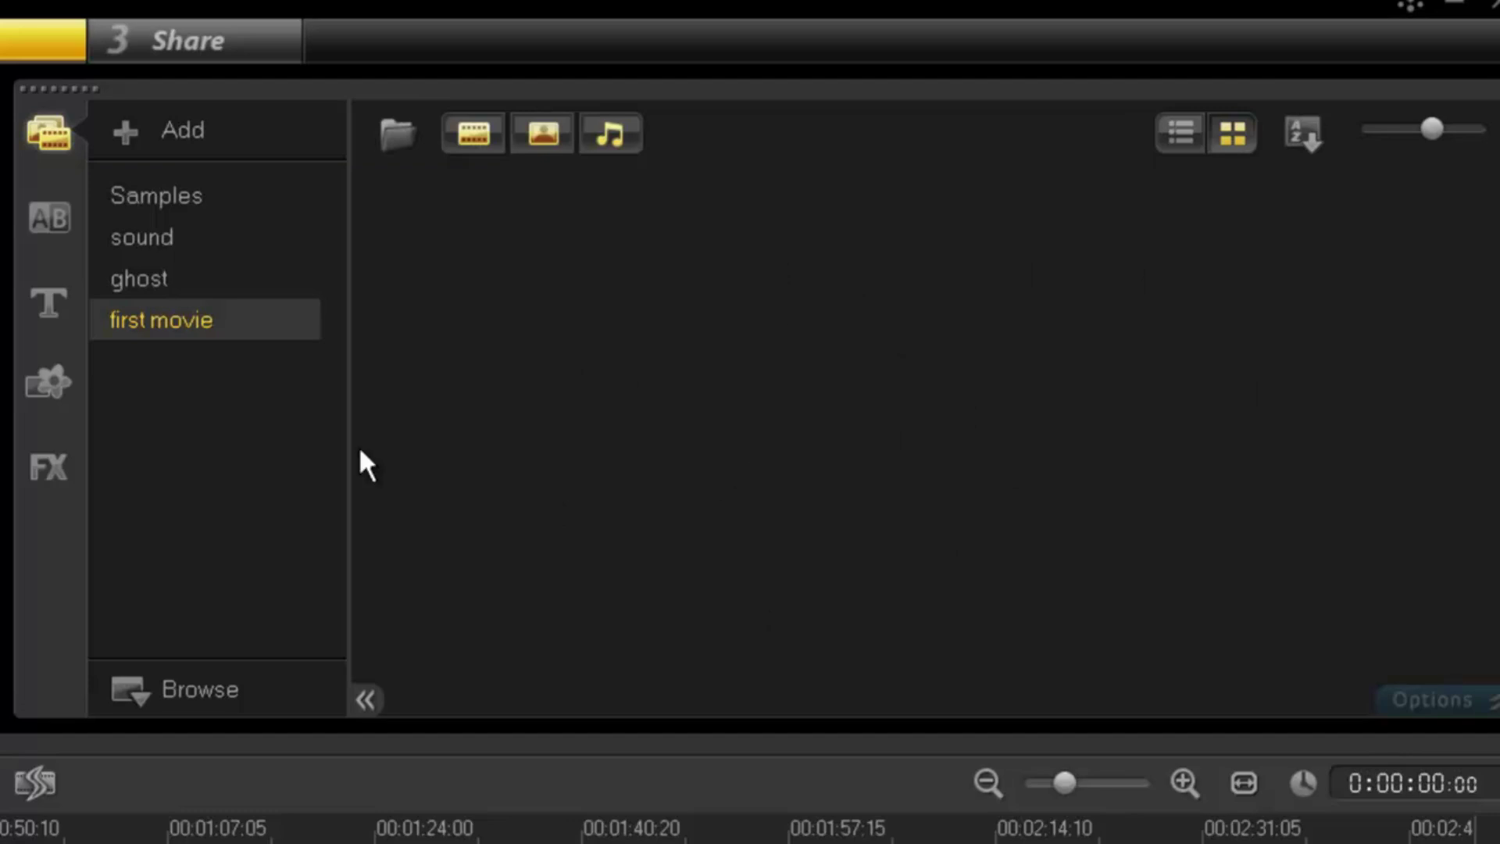
# - Import April day 1.wmv from E:\Film making\finished movie into the library
pyautogui.click(400, 139)
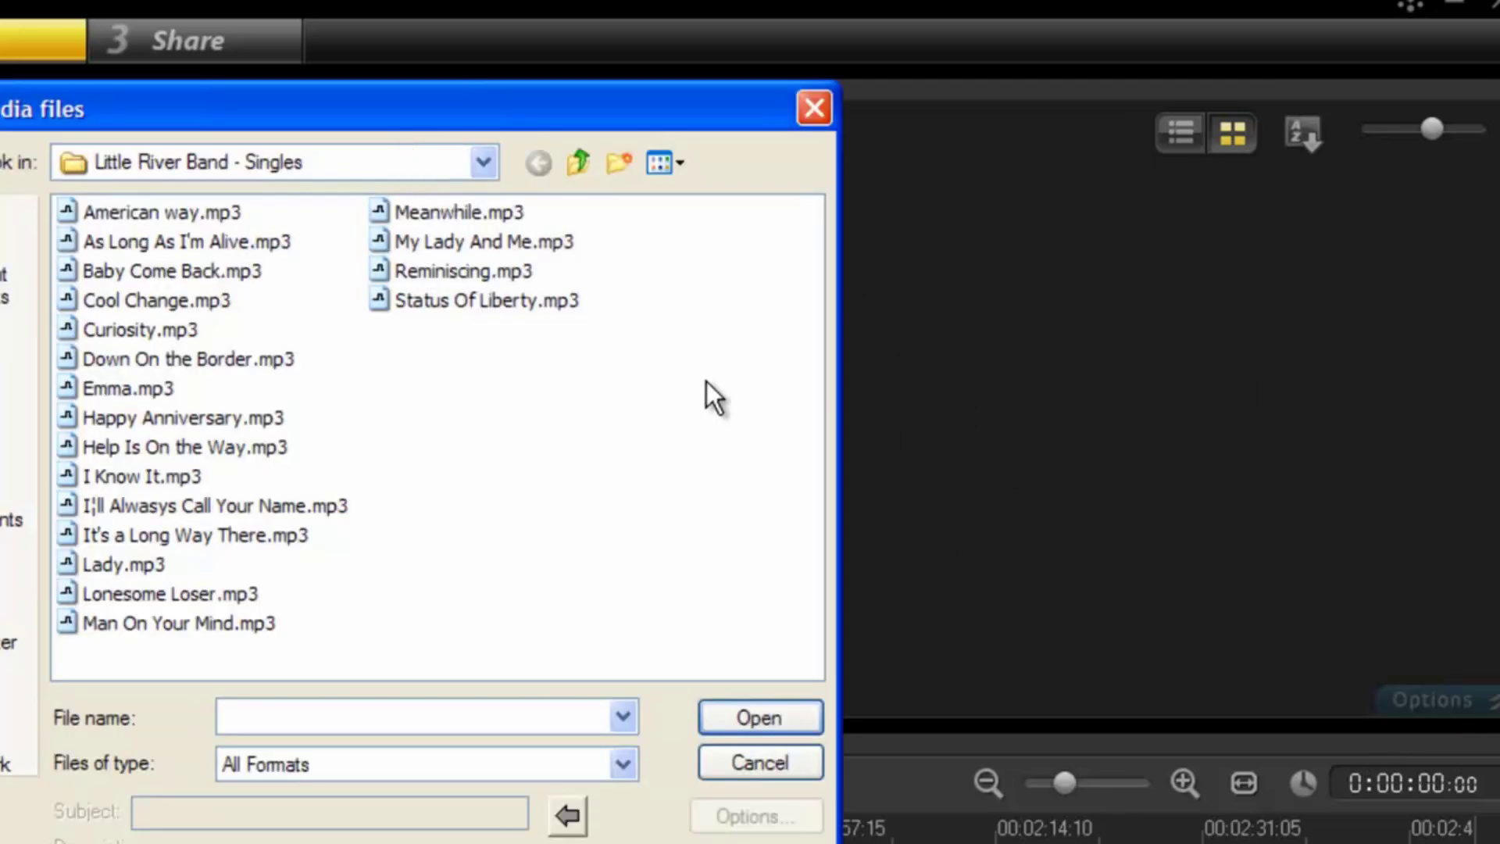
pyautogui.click(482, 163)
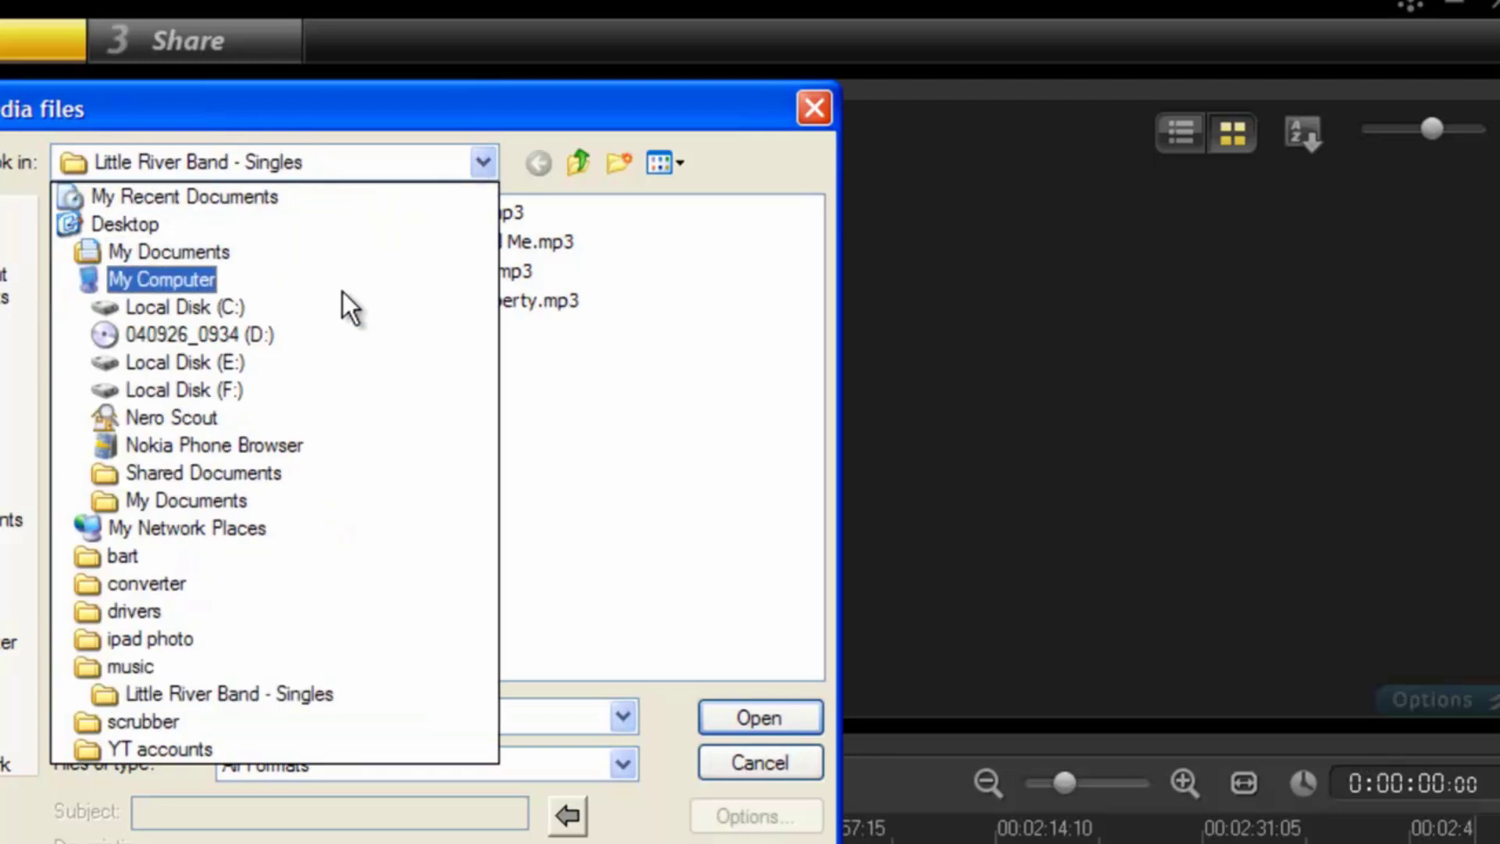
pyautogui.click(276, 360)
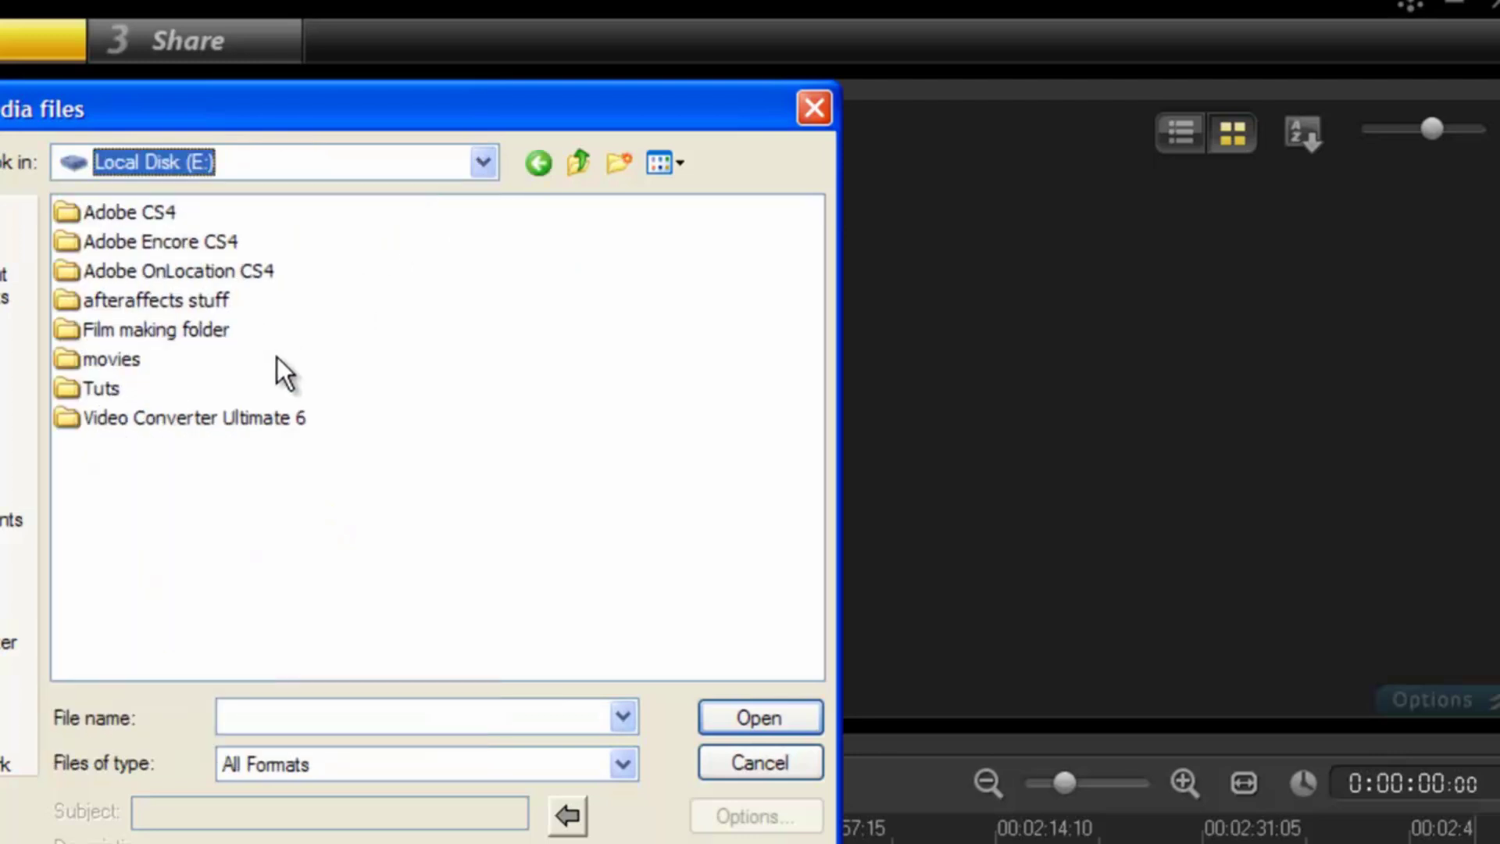
pyautogui.doubleClick(155, 332)
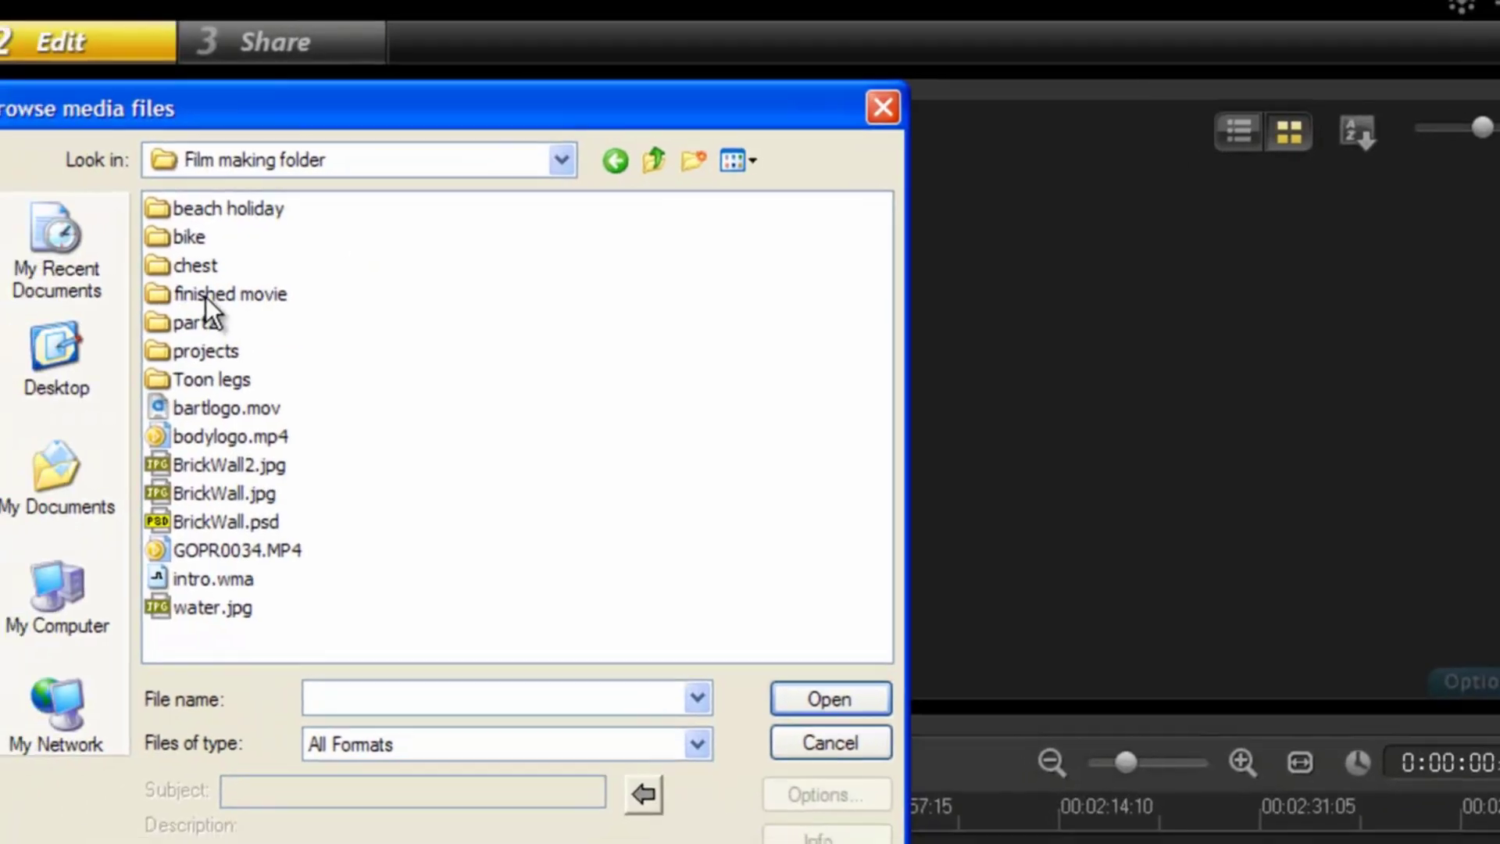
pyautogui.doubleClick(205, 297)
pyautogui.doubleClick(208, 238)
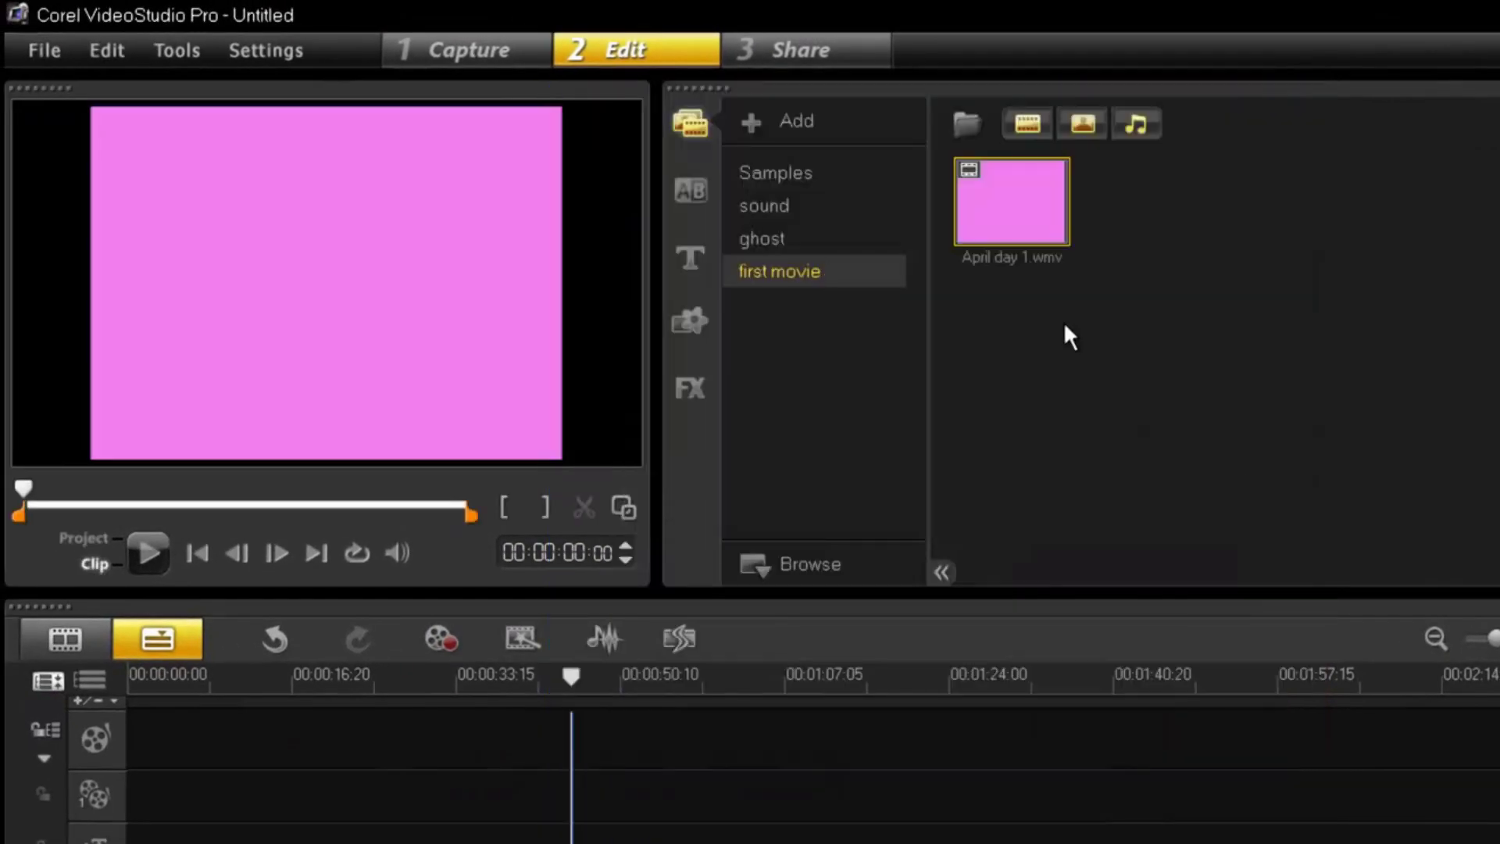
pyautogui.moveTo(985, 239); pyautogui.dragTo(640, 731)
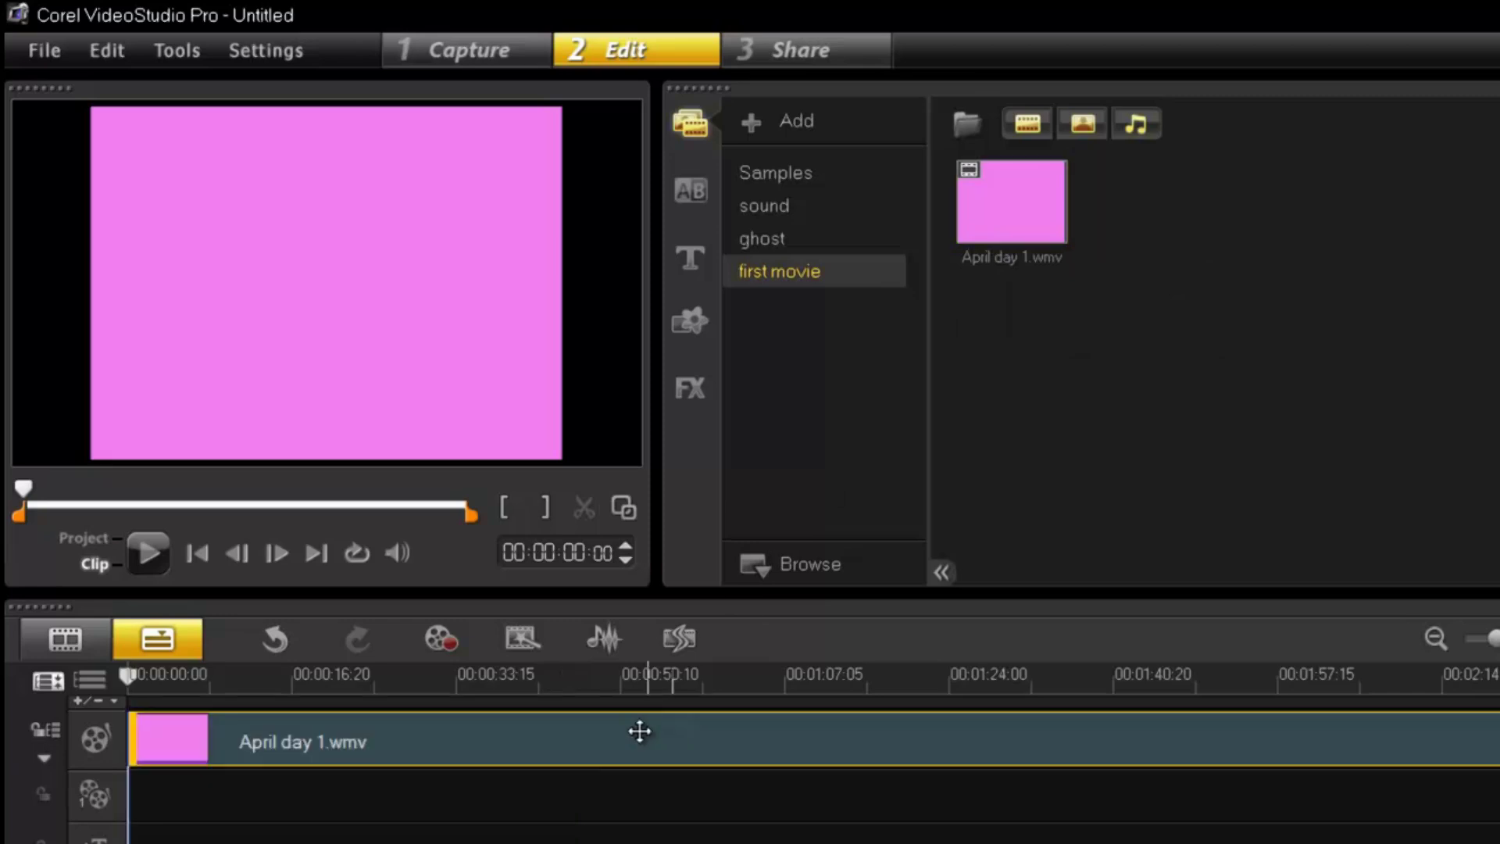
pyautogui.click(151, 559)
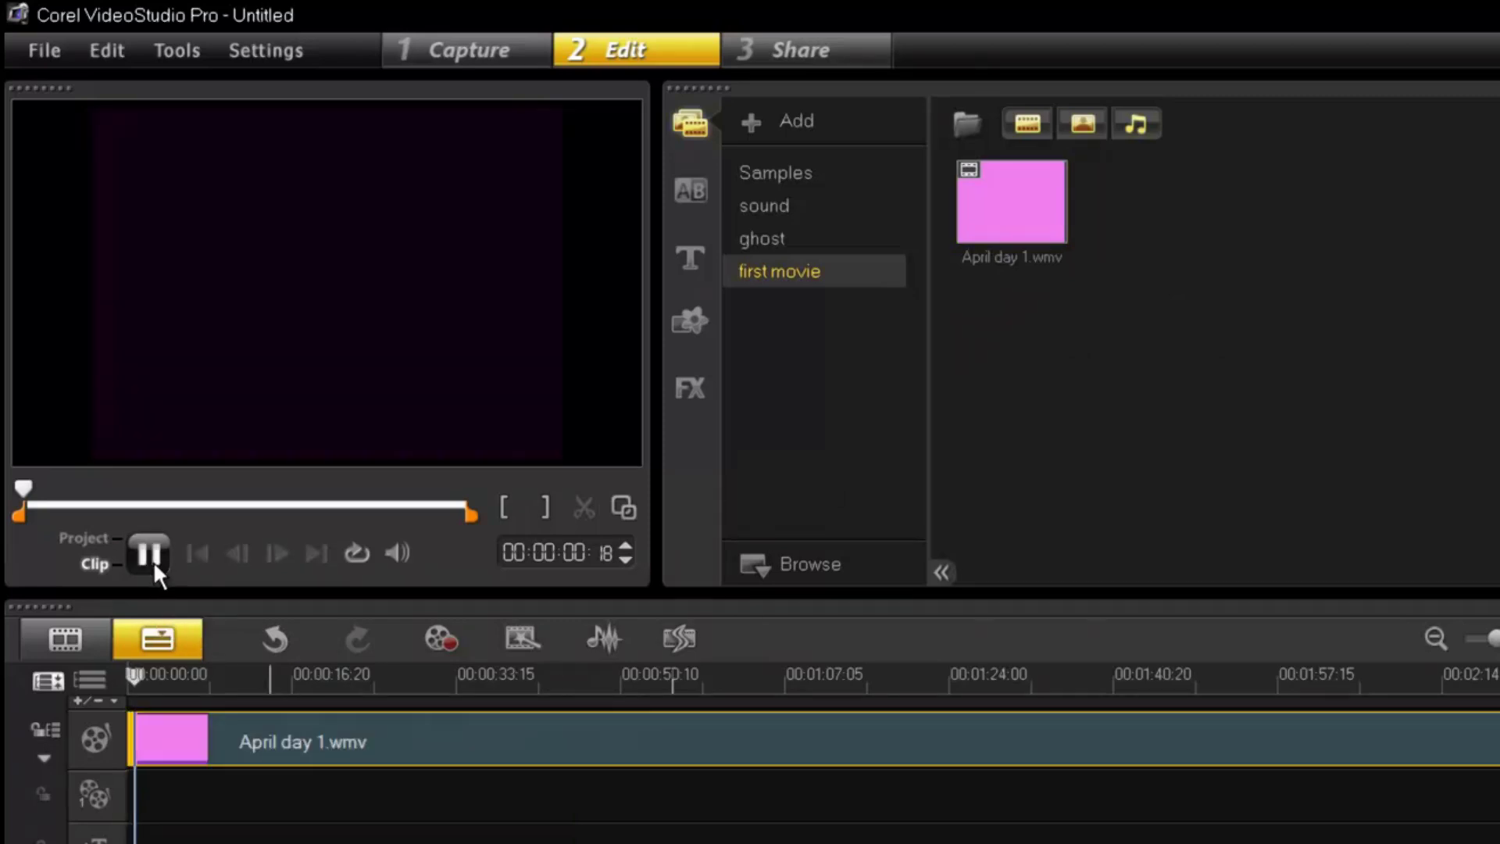
pyautogui.click(153, 562)
pyautogui.click(207, 674)
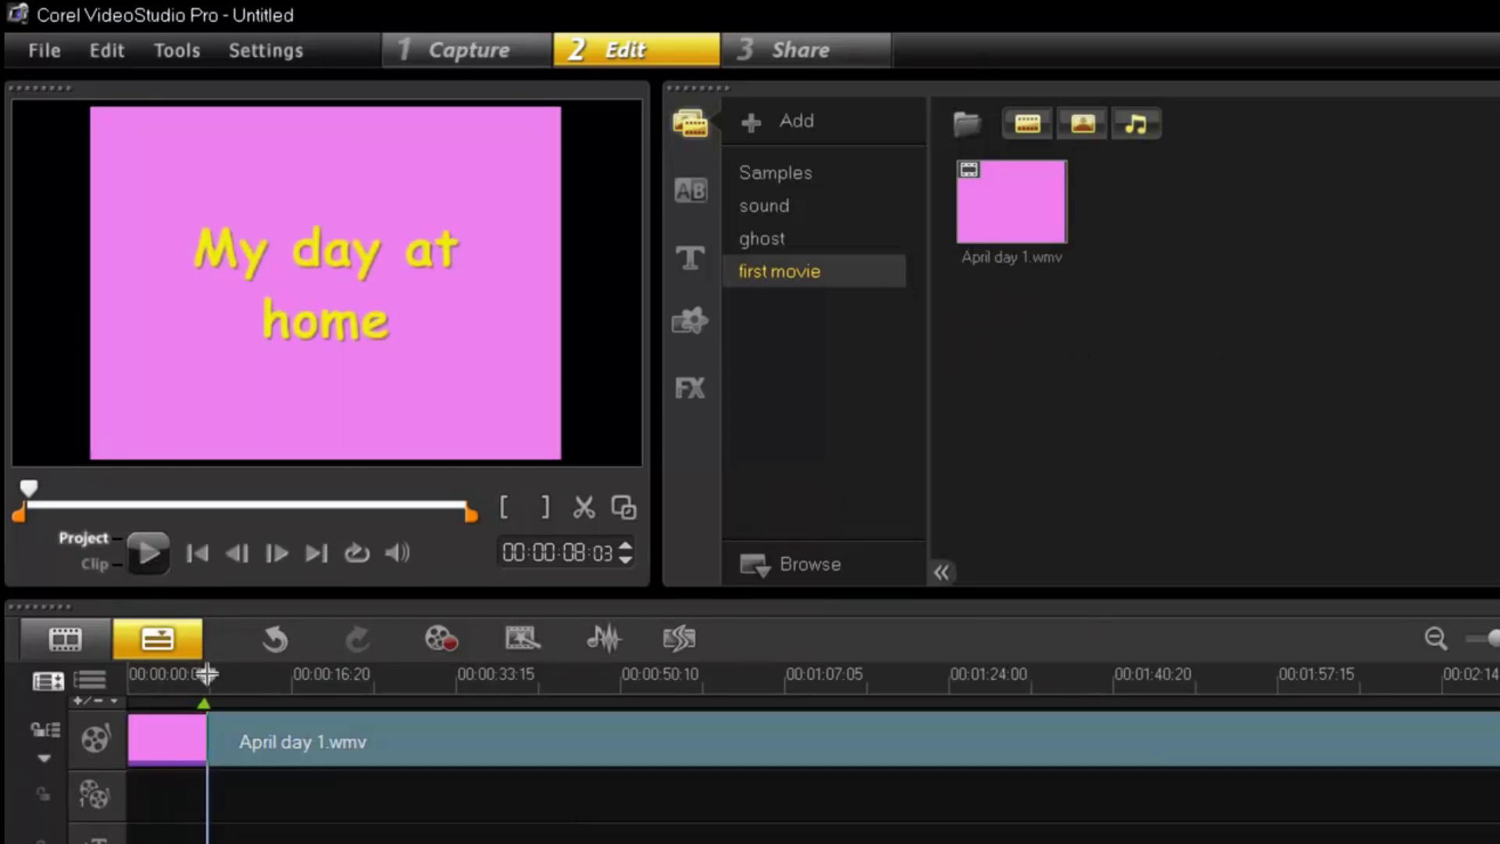
pyautogui.moveTo(207, 673); pyautogui.dragTo(401, 676)
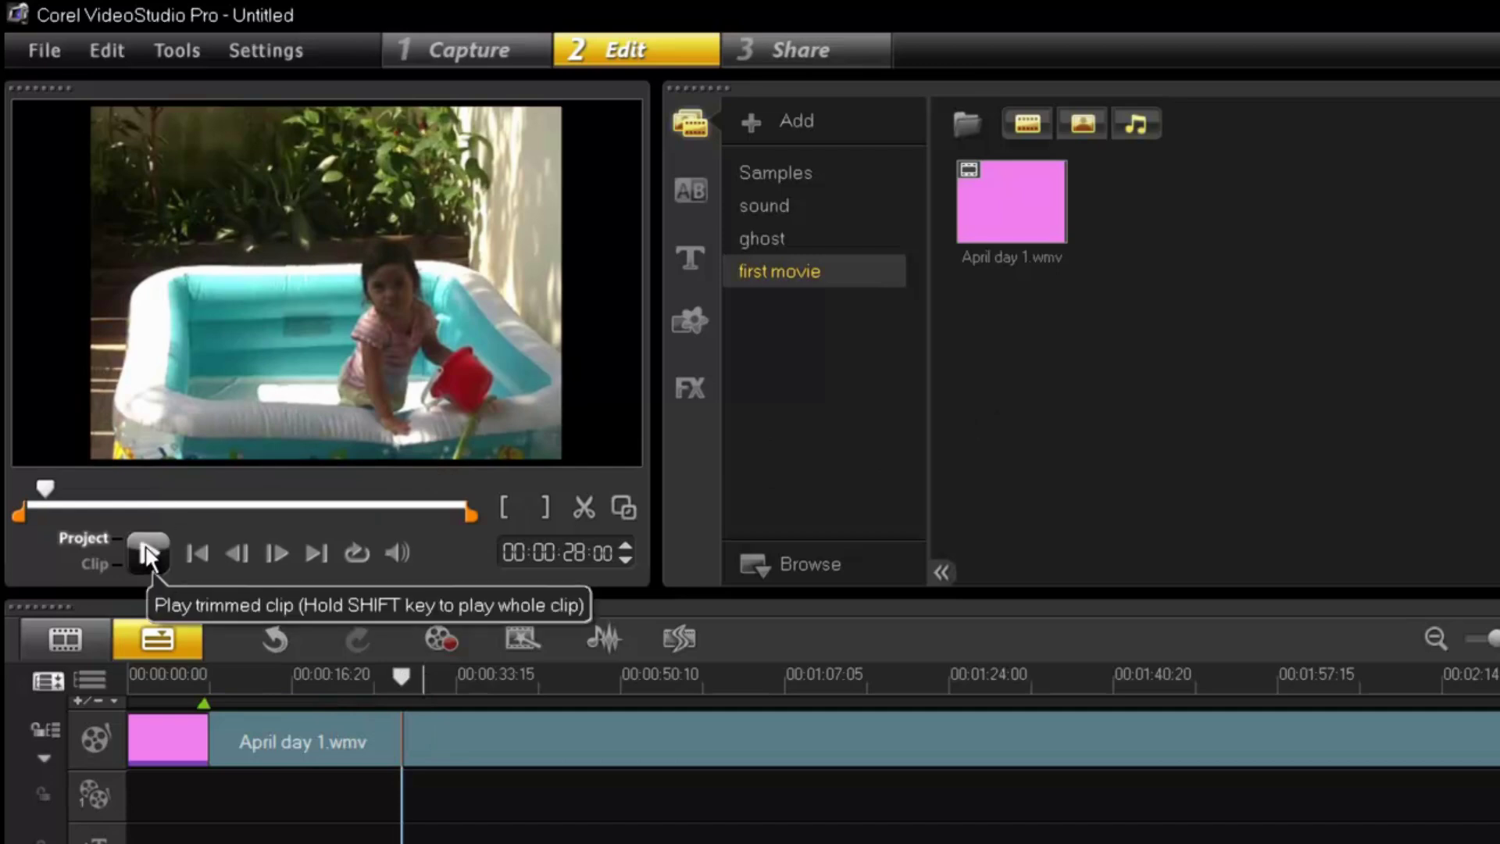
pyautogui.moveTo(408, 674); pyautogui.dragTo(158, 673)
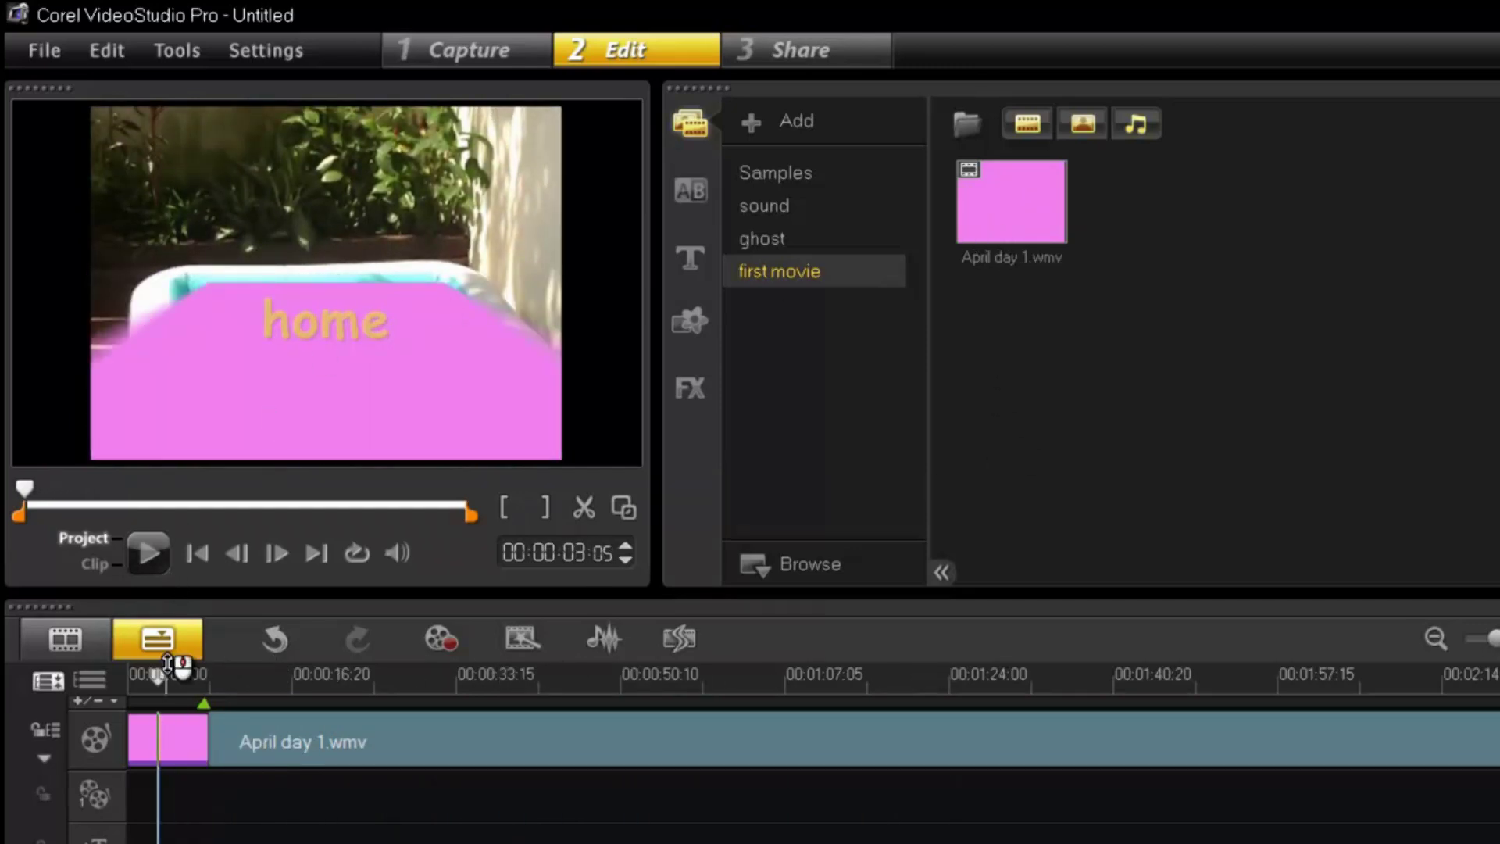
pyautogui.moveTo(168, 675); pyautogui.dragTo(135, 692)
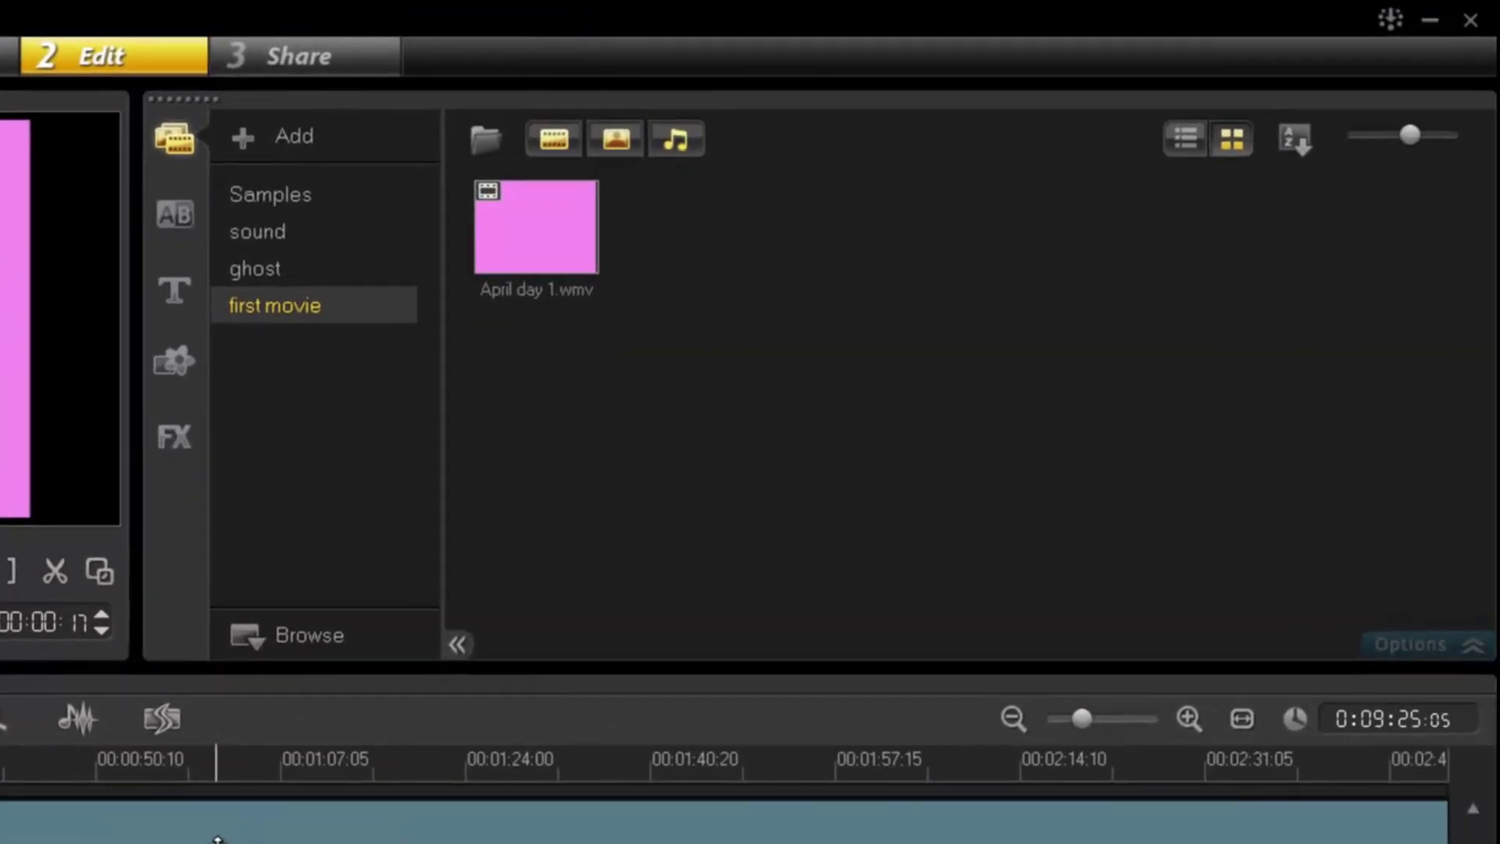
# - Delete the timeline clip and trim the library's April day 1.wmv to about 00:00:19:19
pyautogui.click(217, 840)
pyautogui.press('Delete')
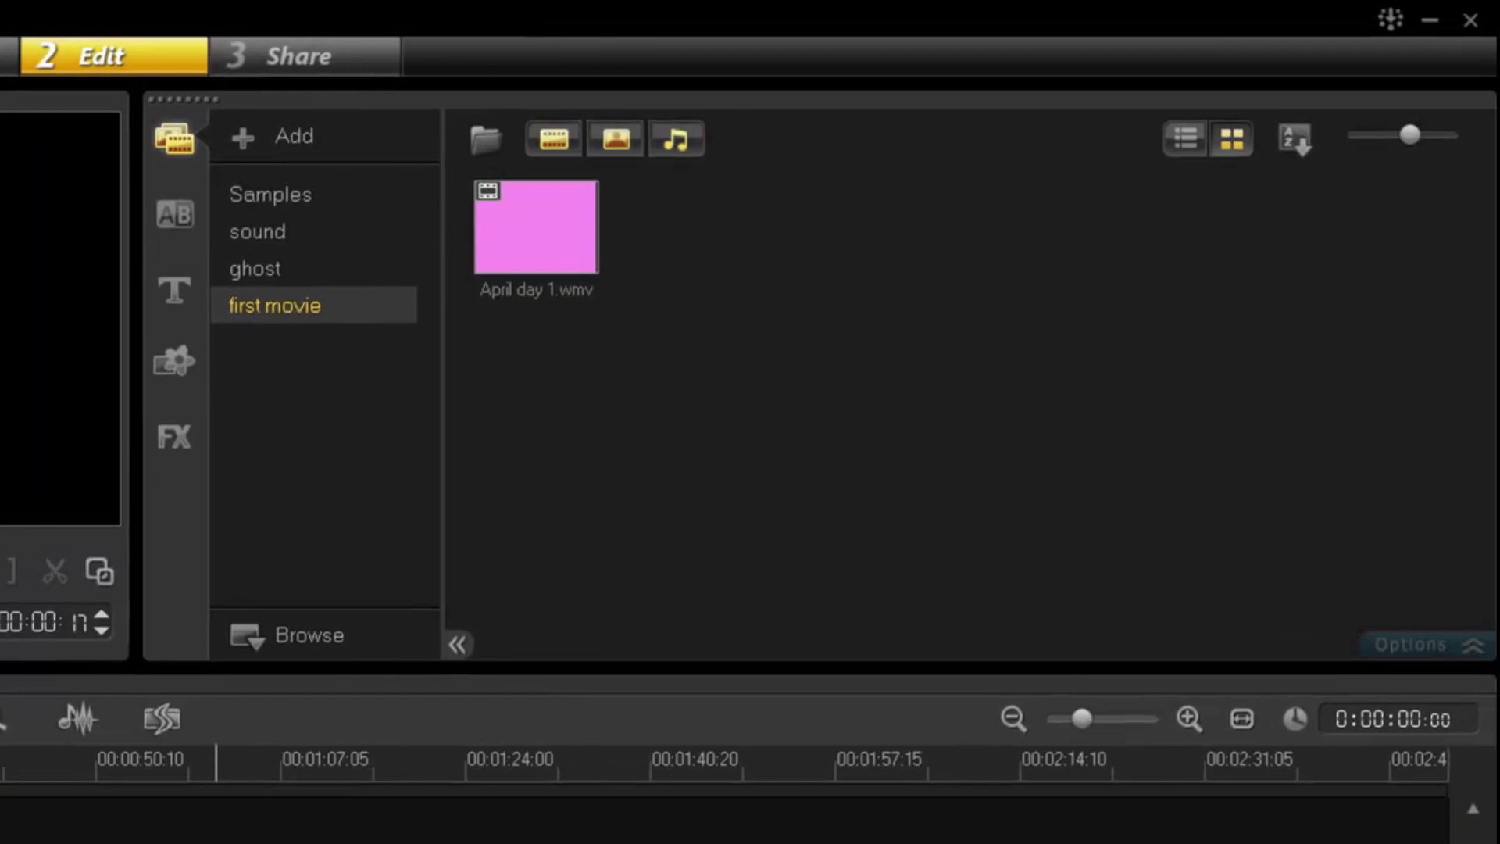
pyautogui.doubleClick(549, 242)
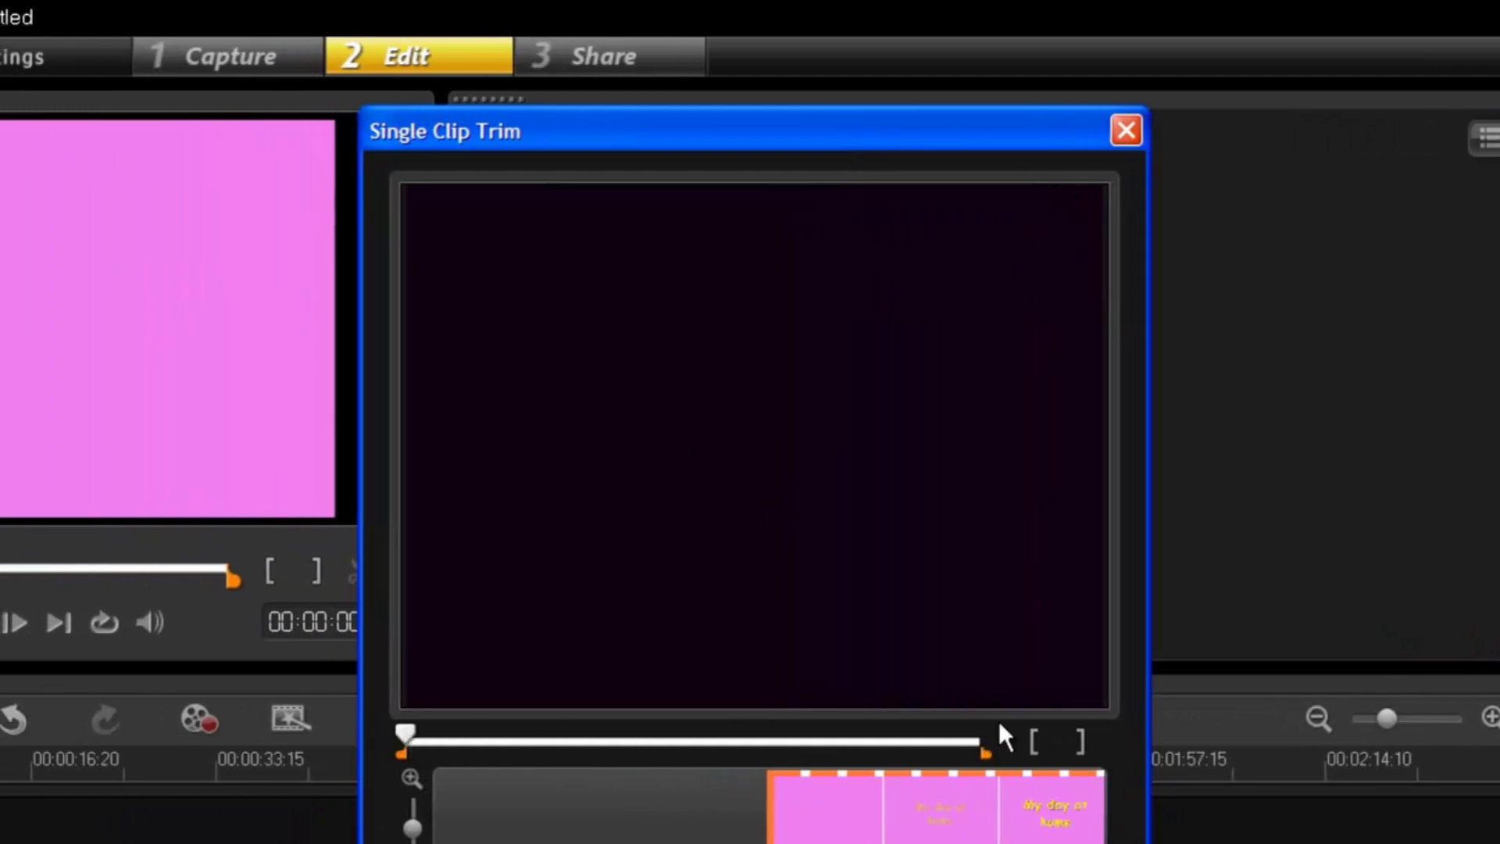
pyautogui.press('space')
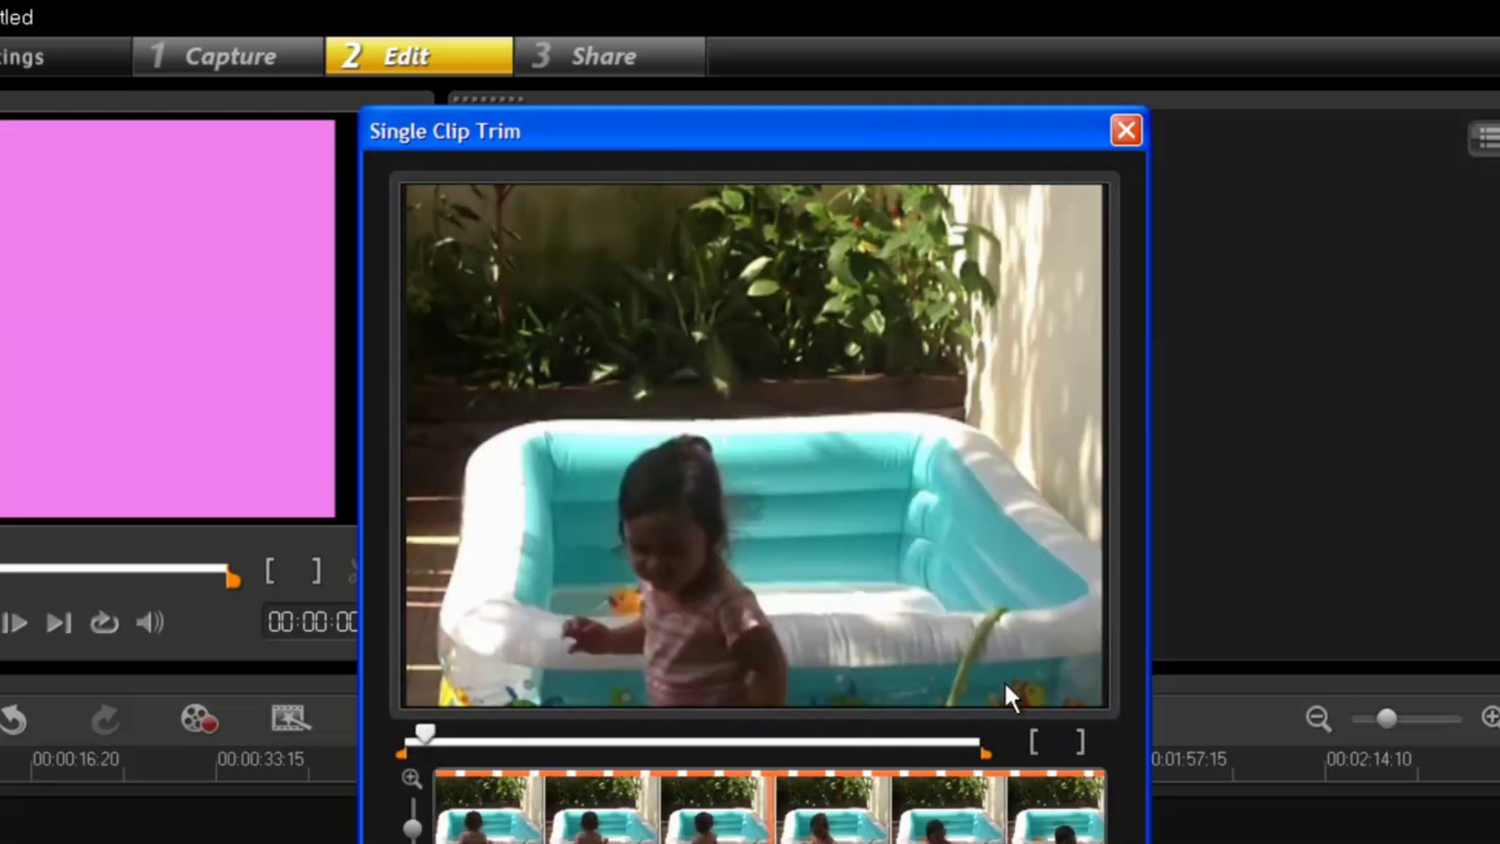
pyautogui.click(1034, 746)
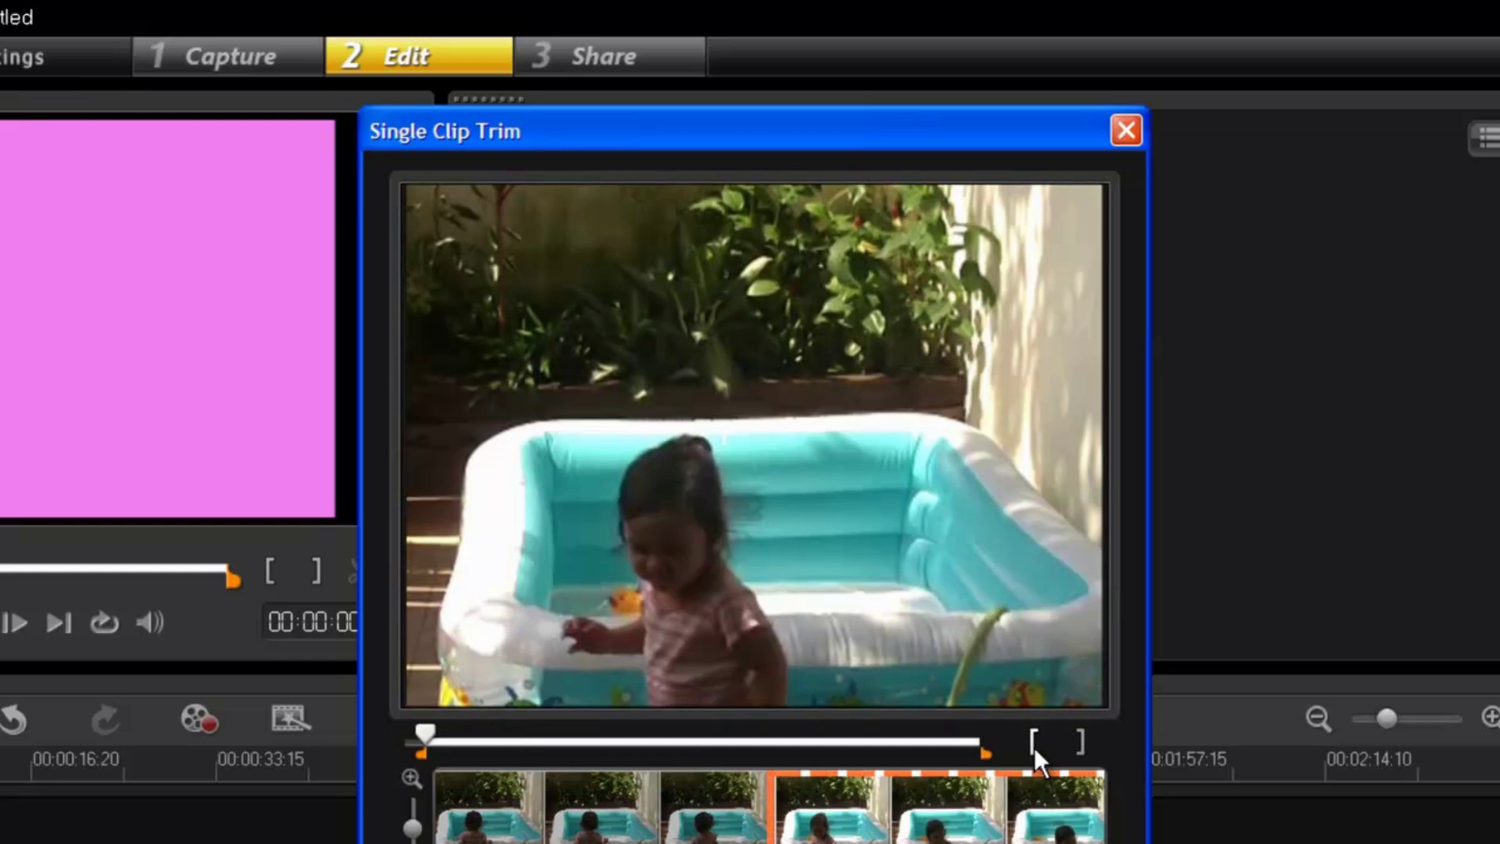
pyautogui.moveTo(434, 728); pyautogui.dragTo(547, 723)
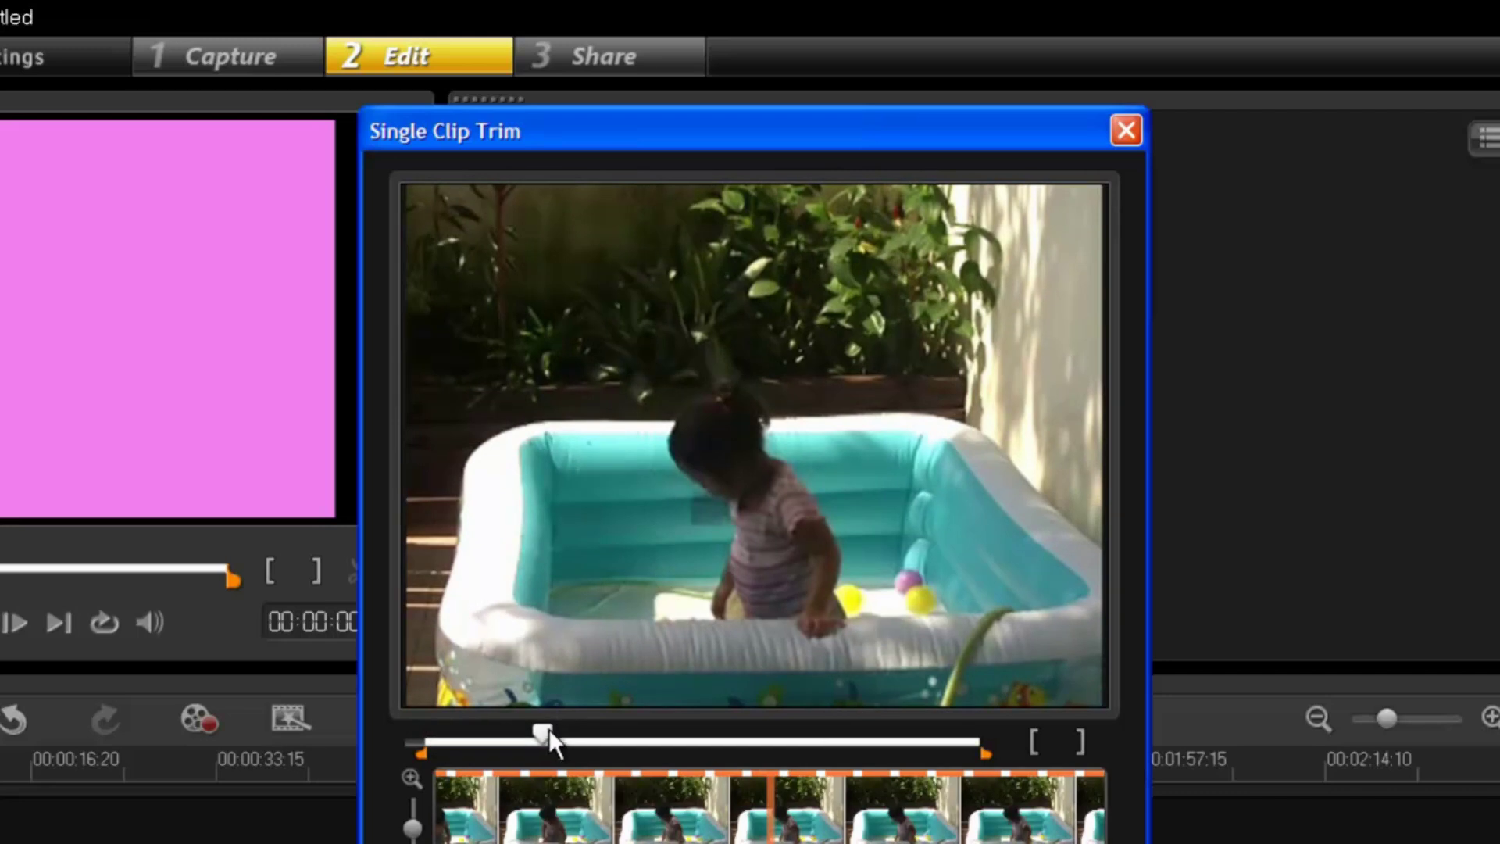
pyautogui.moveTo(549, 728); pyautogui.dragTo(553, 727)
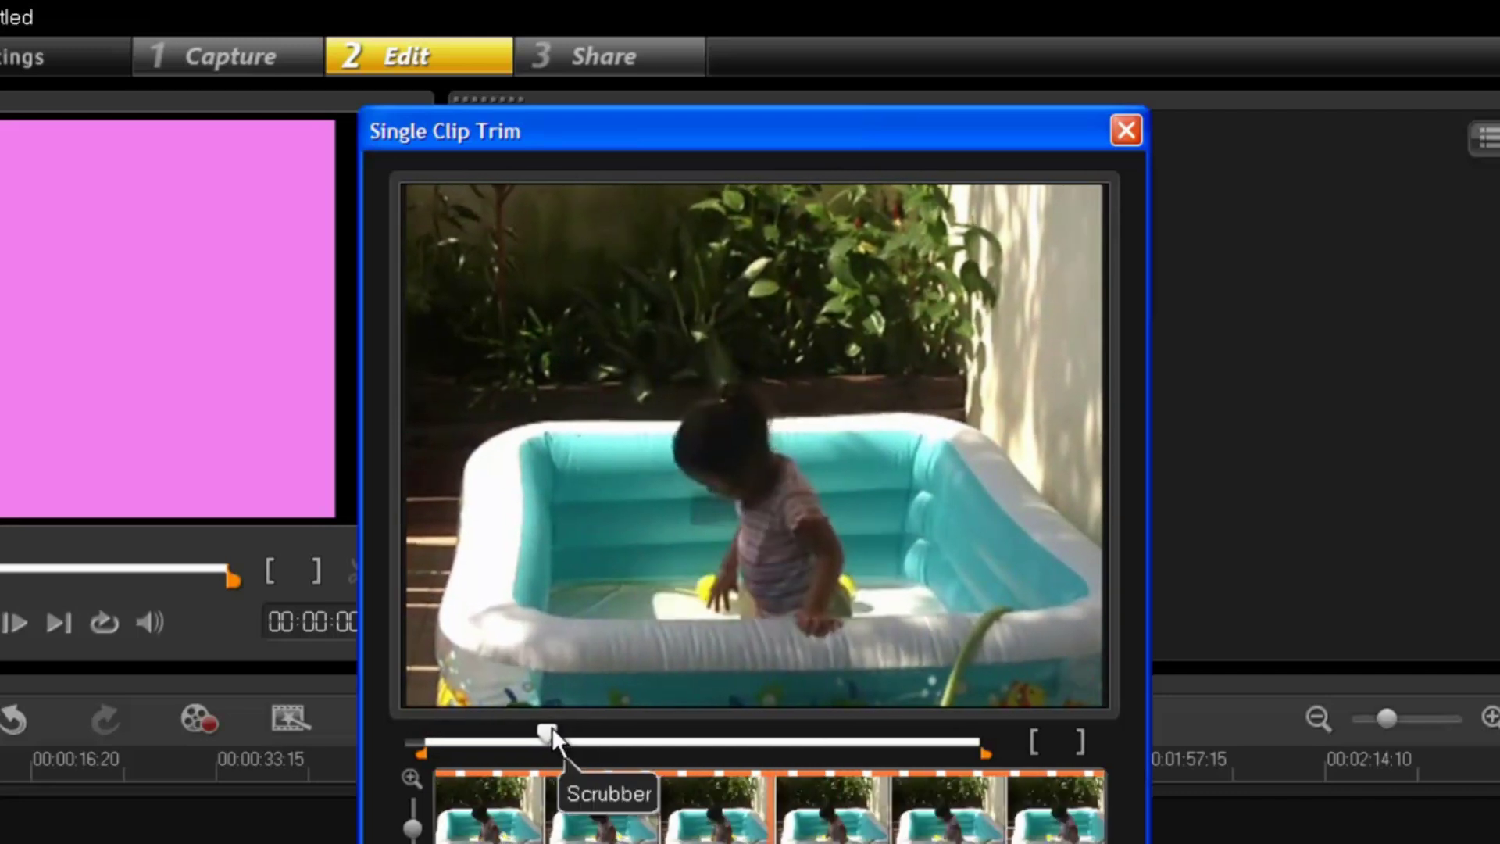
pyautogui.click(1082, 743)
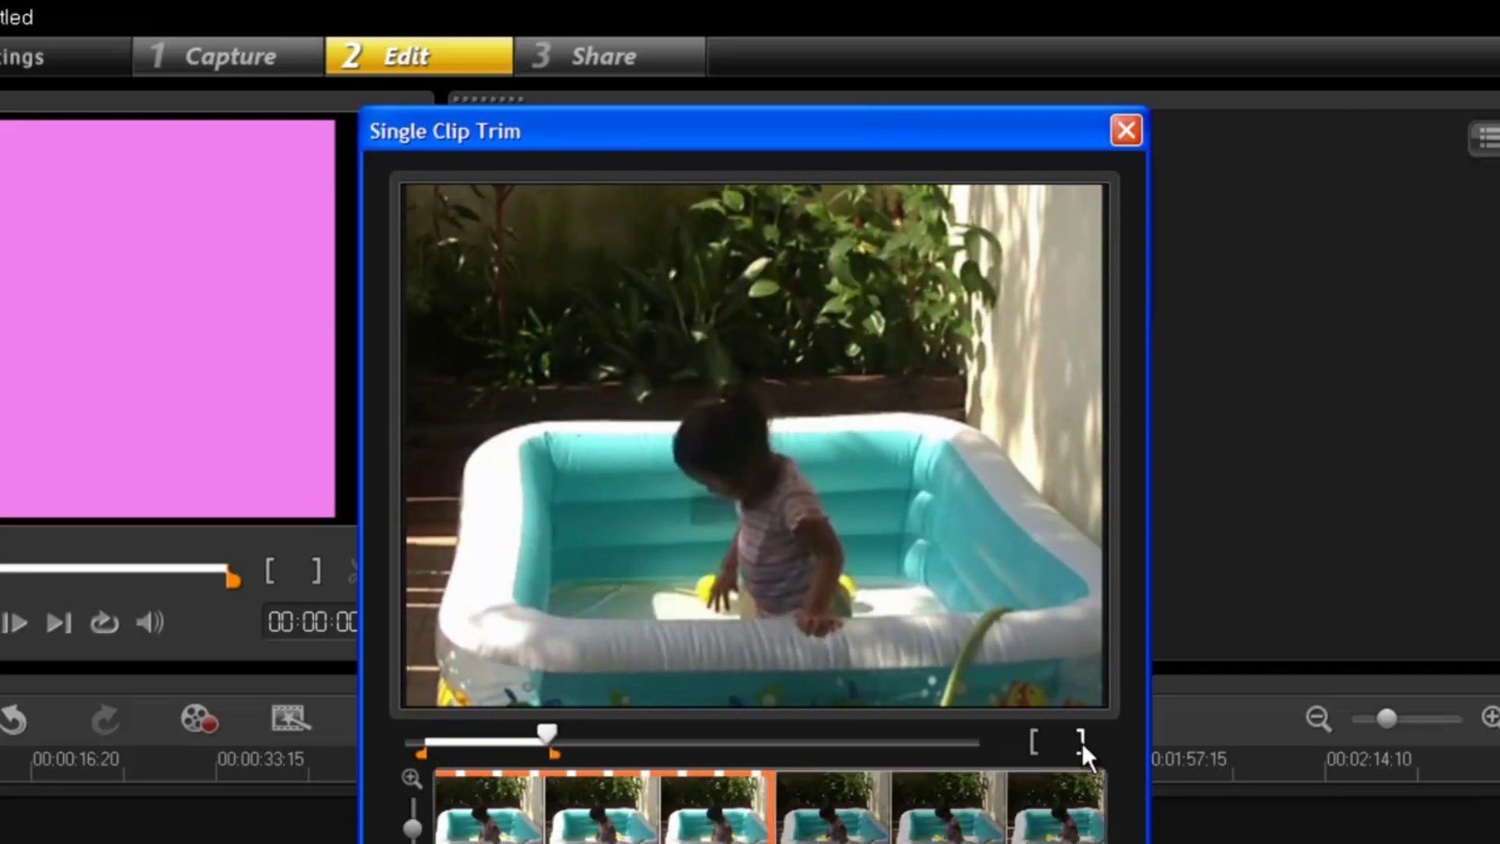
pyautogui.press('Return')
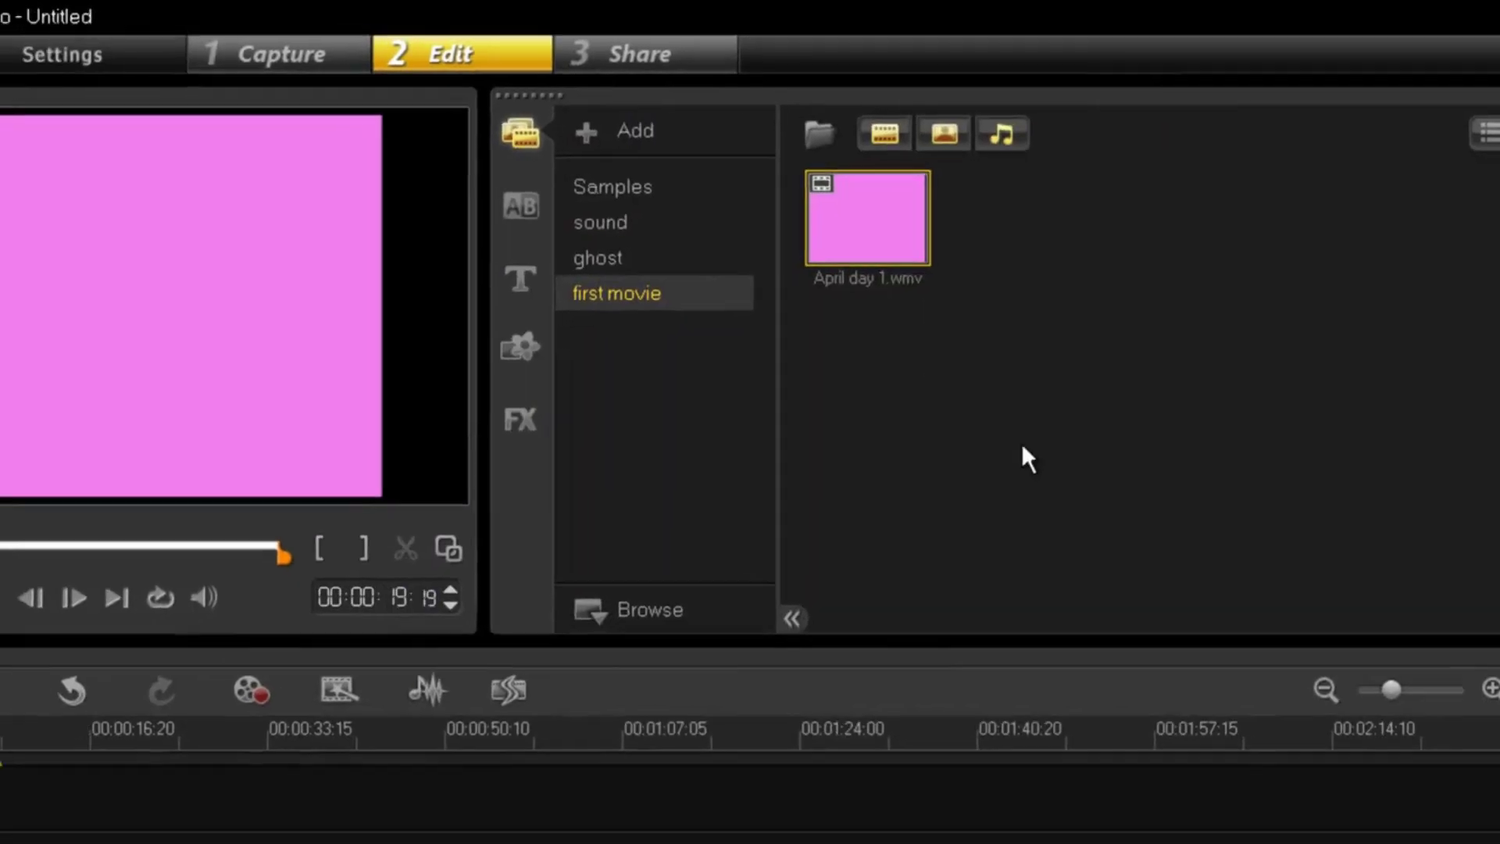
# - Put the trimmed April day 1.wmv on the Video Track and scrub to about 00:00:14
pyautogui.click(876, 244)
pyautogui.moveTo(967, 207); pyautogui.dragTo(553, 689)
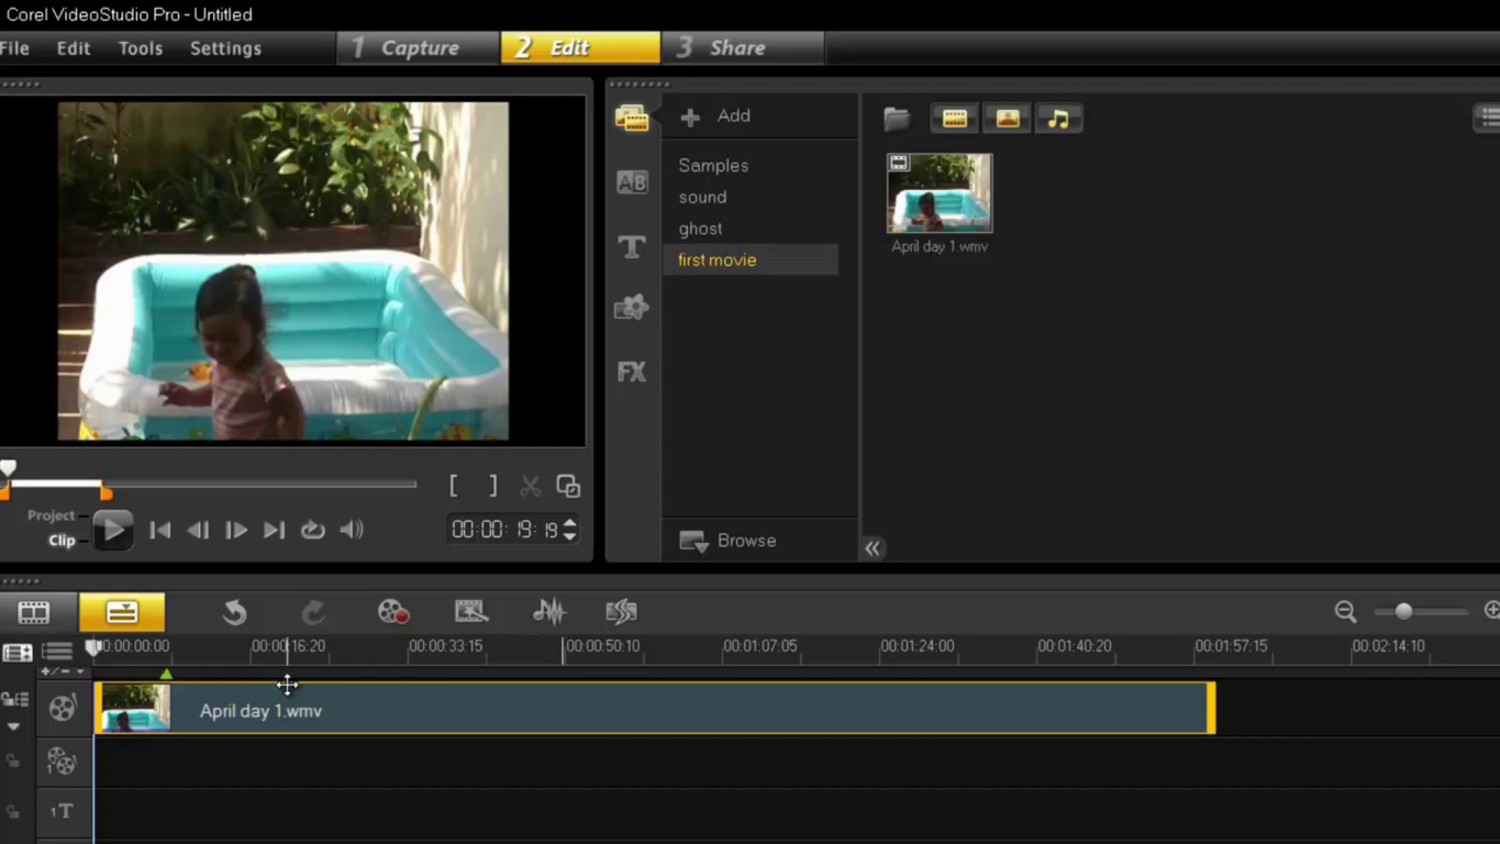
pyautogui.moveTo(100, 654); pyautogui.dragTo(227, 658)
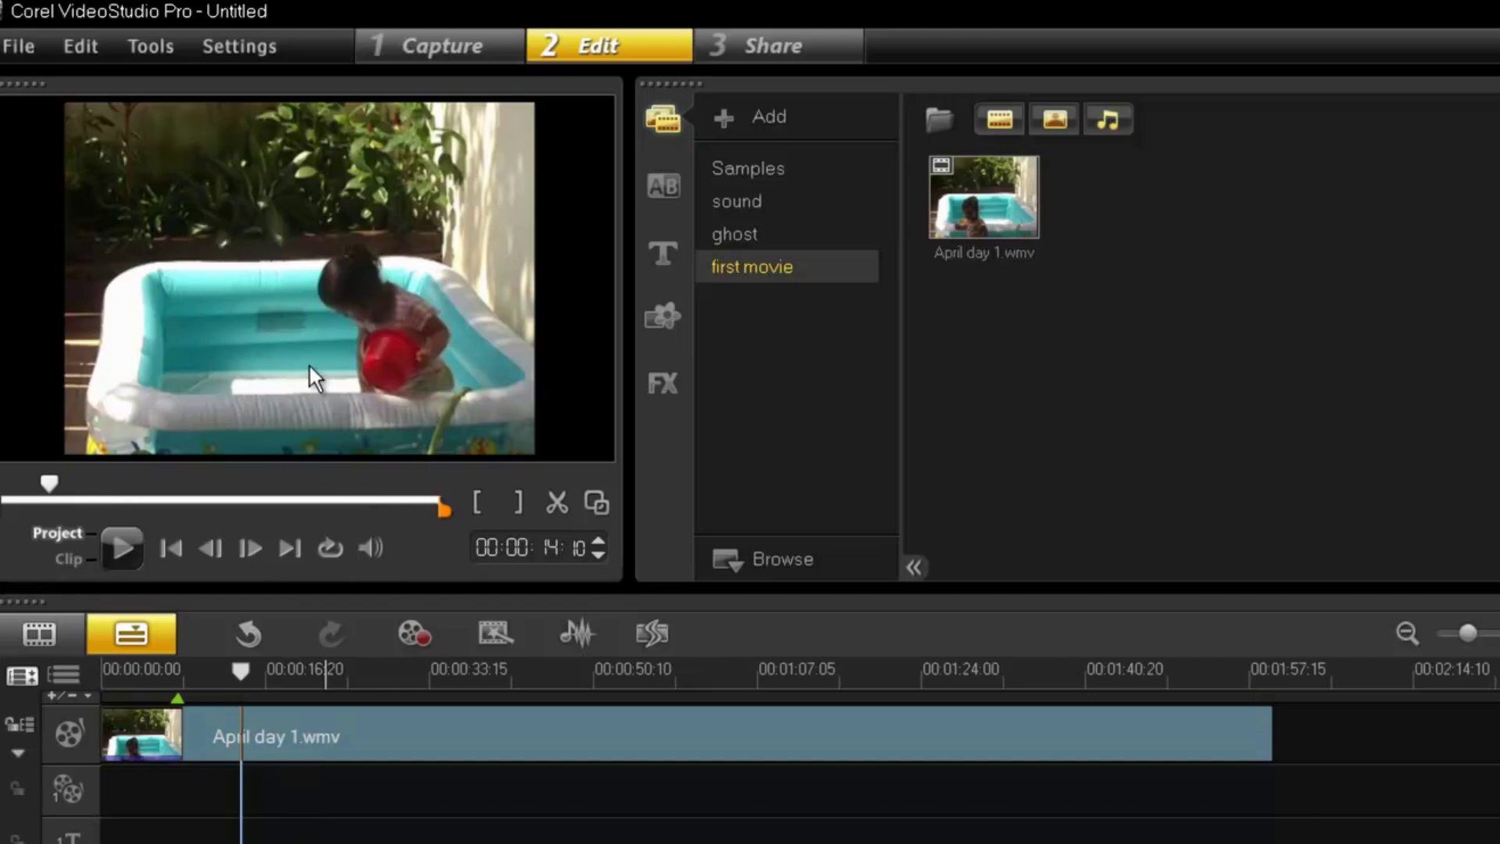
# - Import cam.jpg from the Desktop into the first movie library
pyautogui.click(940, 119)
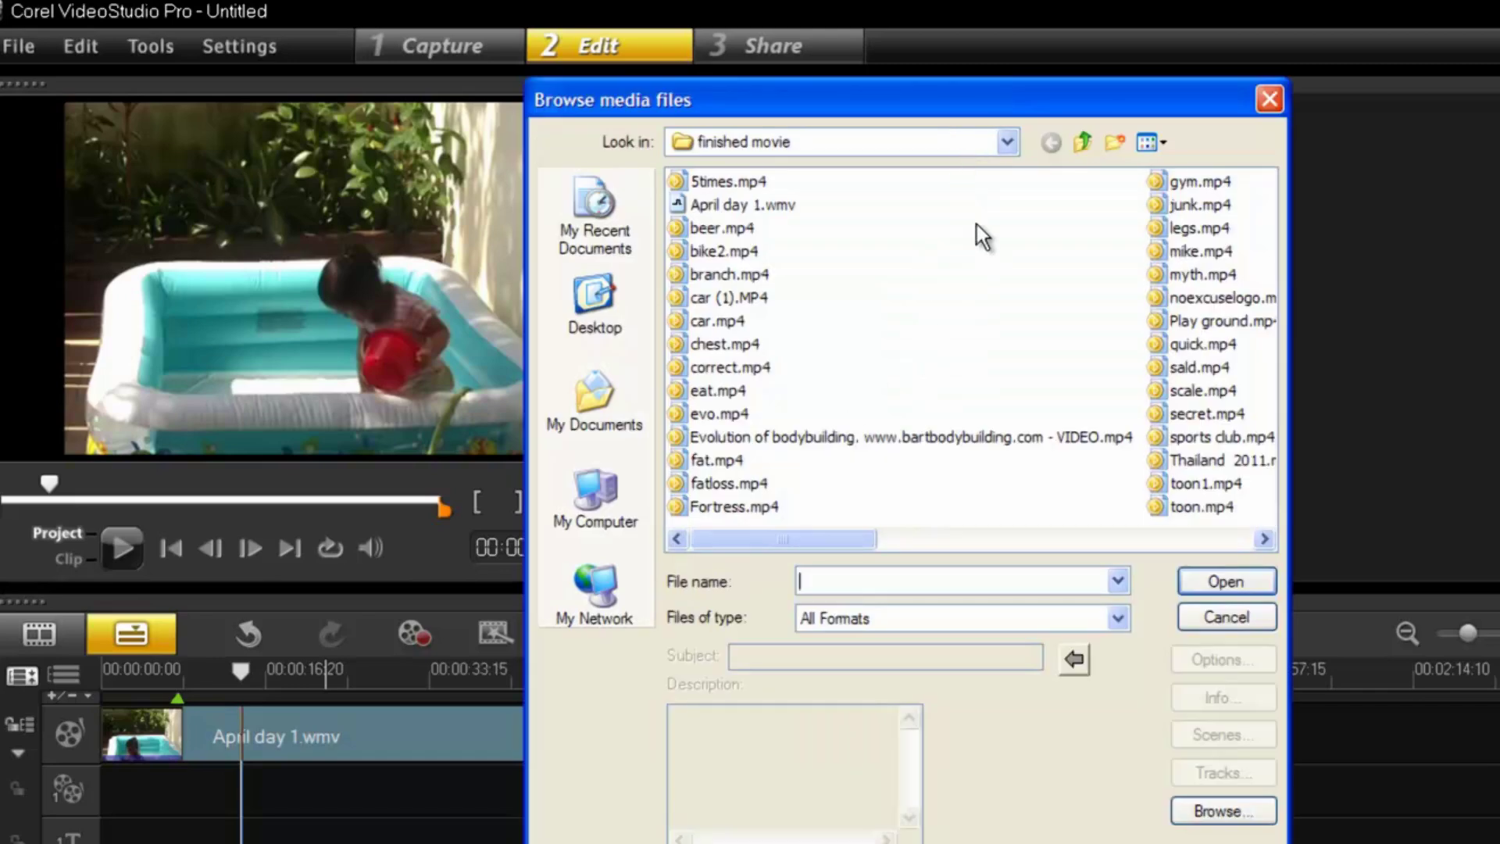
pyautogui.click(1010, 149)
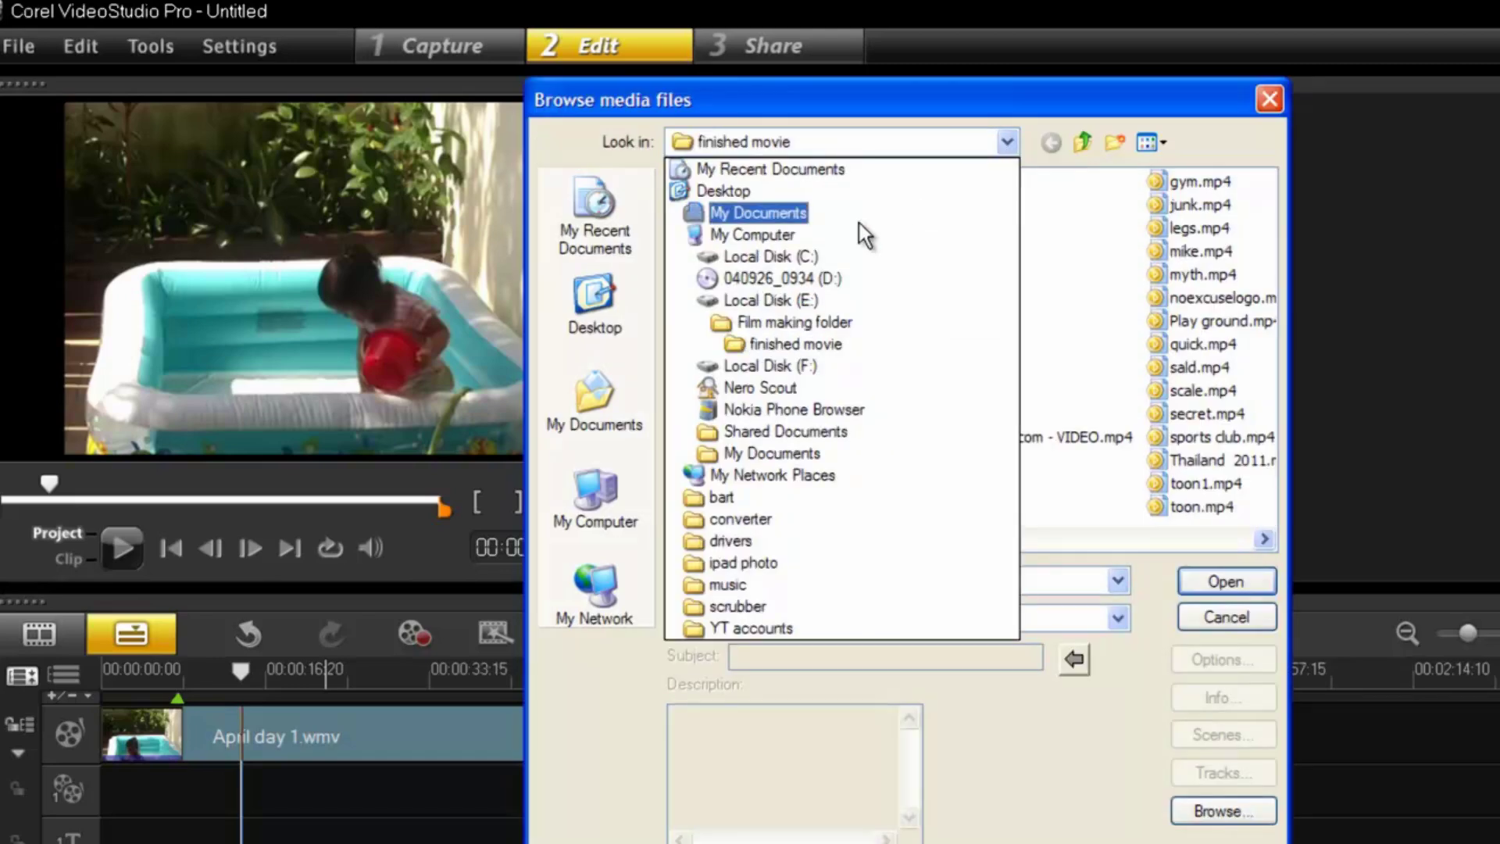
pyautogui.click(780, 190)
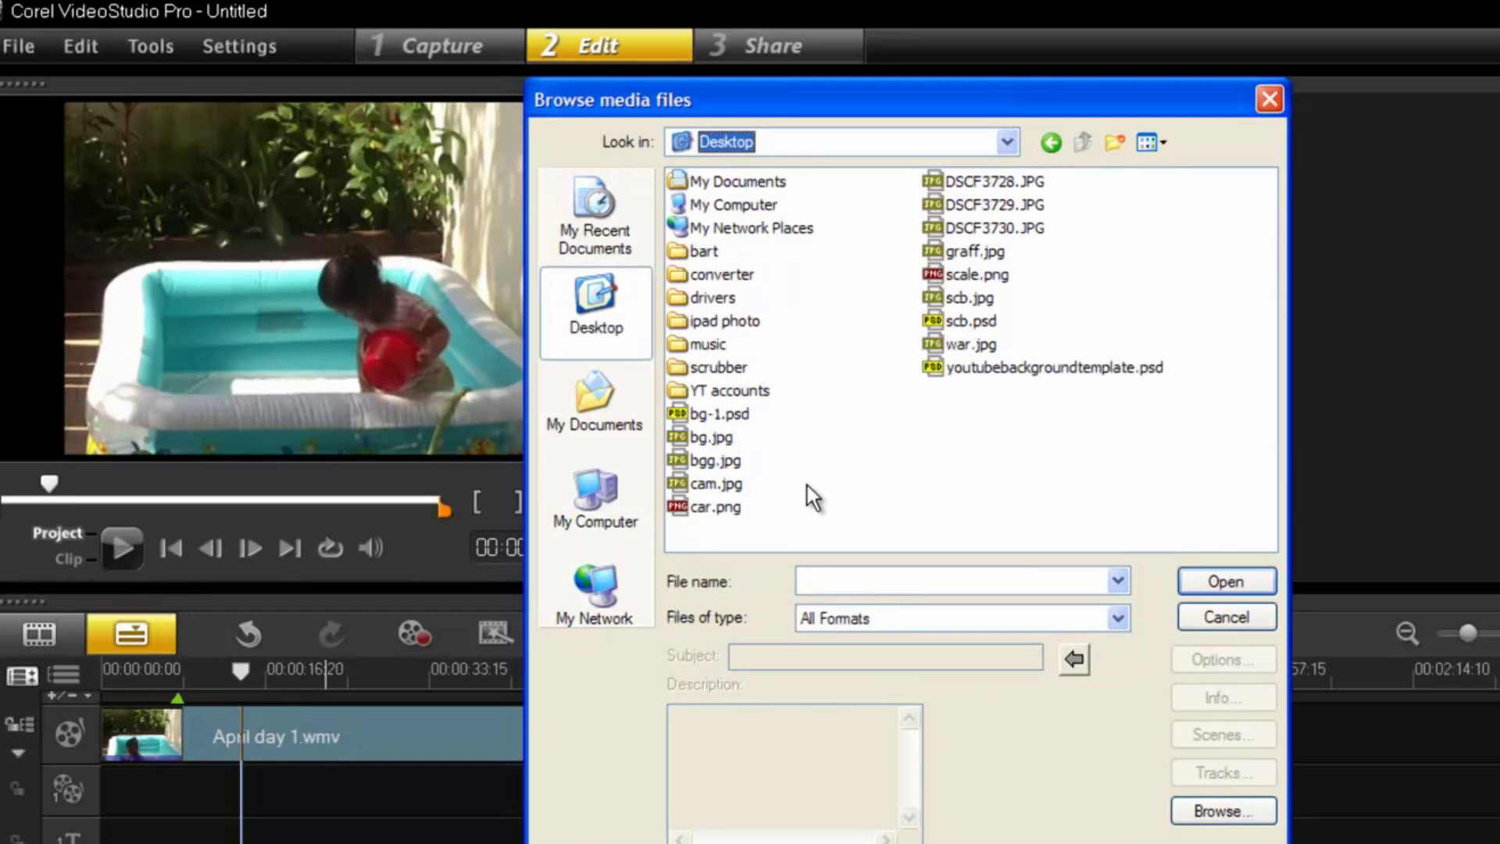
pyautogui.doubleClick(718, 484)
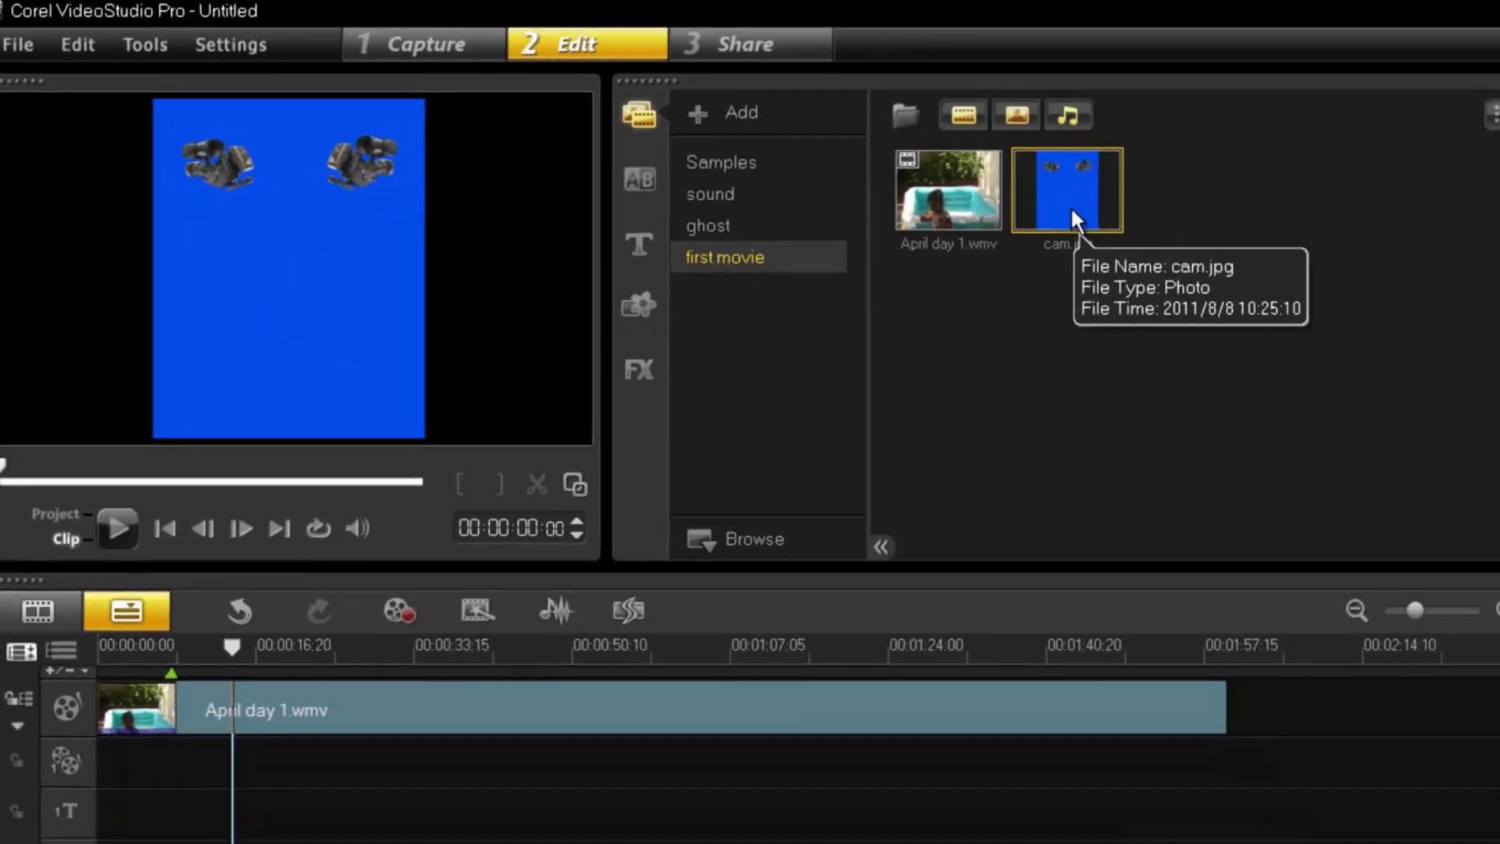
# - Place cam.jpg on the overlay track near 00:00:20, sized small in the lower-left corner
pyautogui.moveTo(1071, 205); pyautogui.dragTo(336, 759)
pyautogui.moveTo(319, 331); pyautogui.dragTo(478, 423)
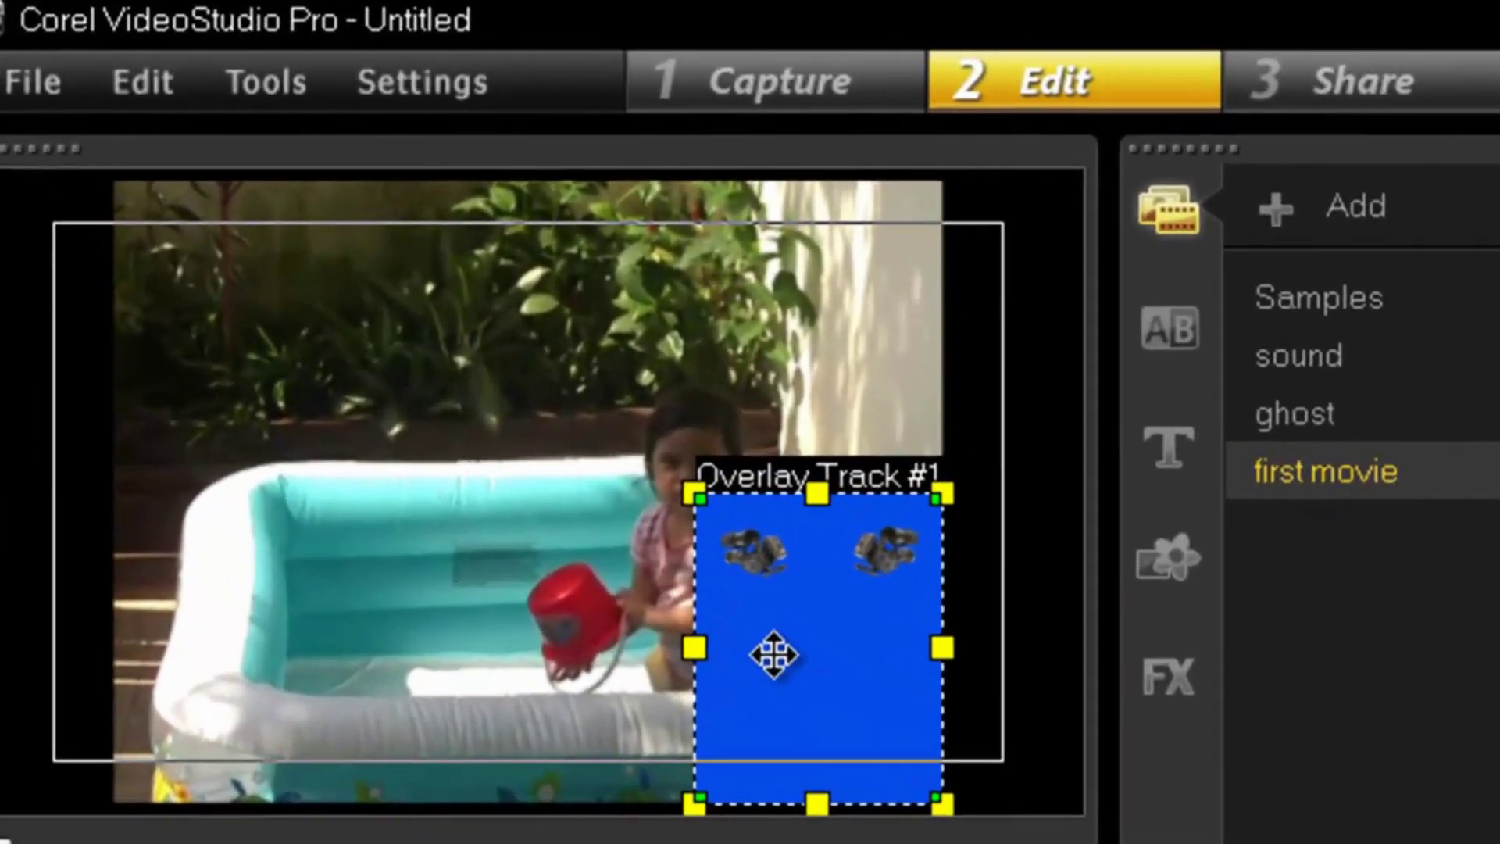
pyautogui.moveTo(774, 655); pyautogui.dragTo(232, 613)
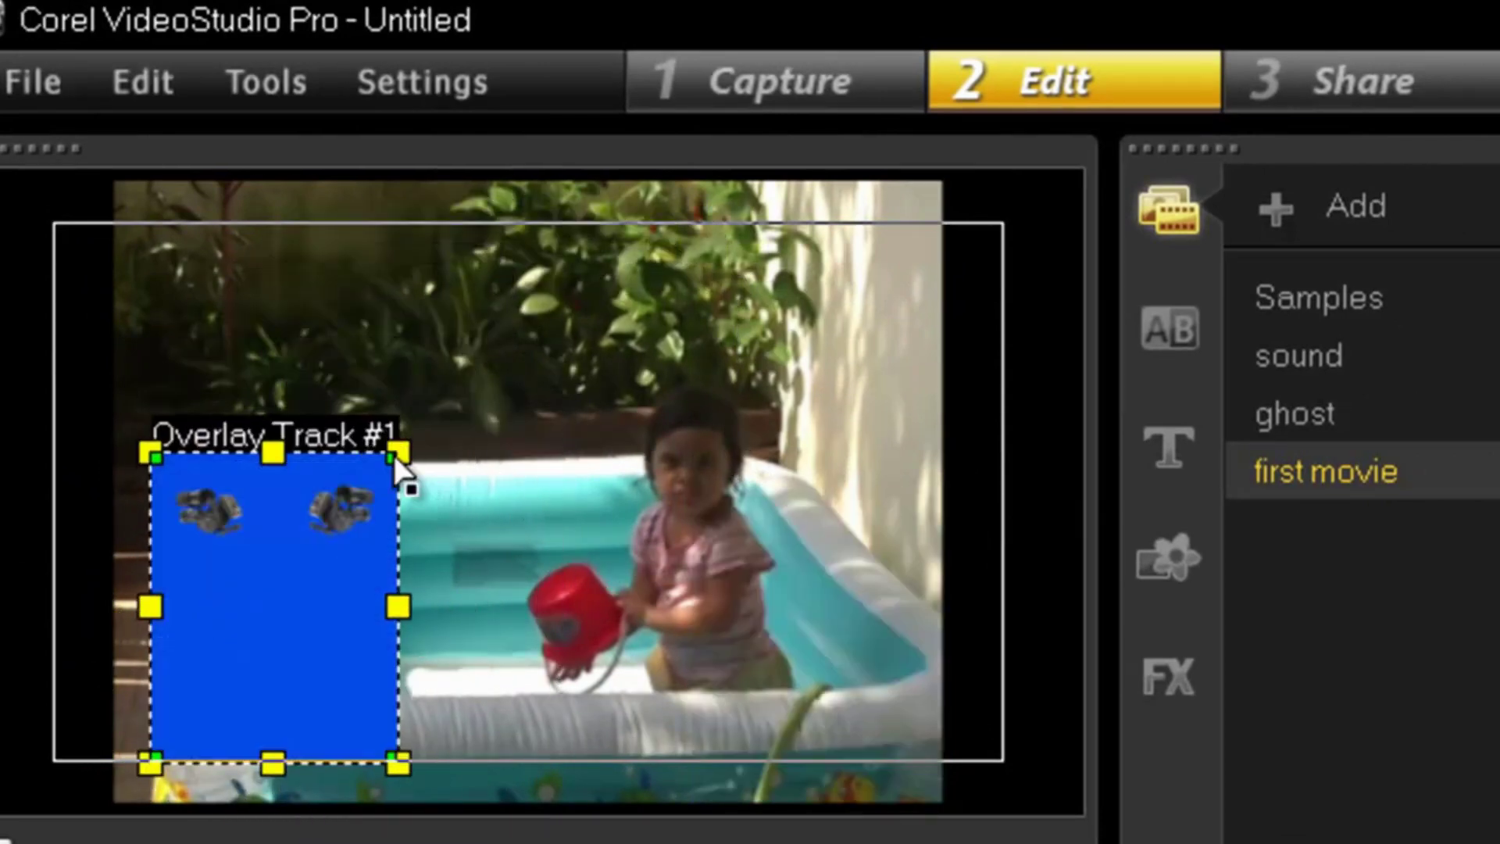
pyautogui.moveTo(406, 450); pyautogui.dragTo(602, 297)
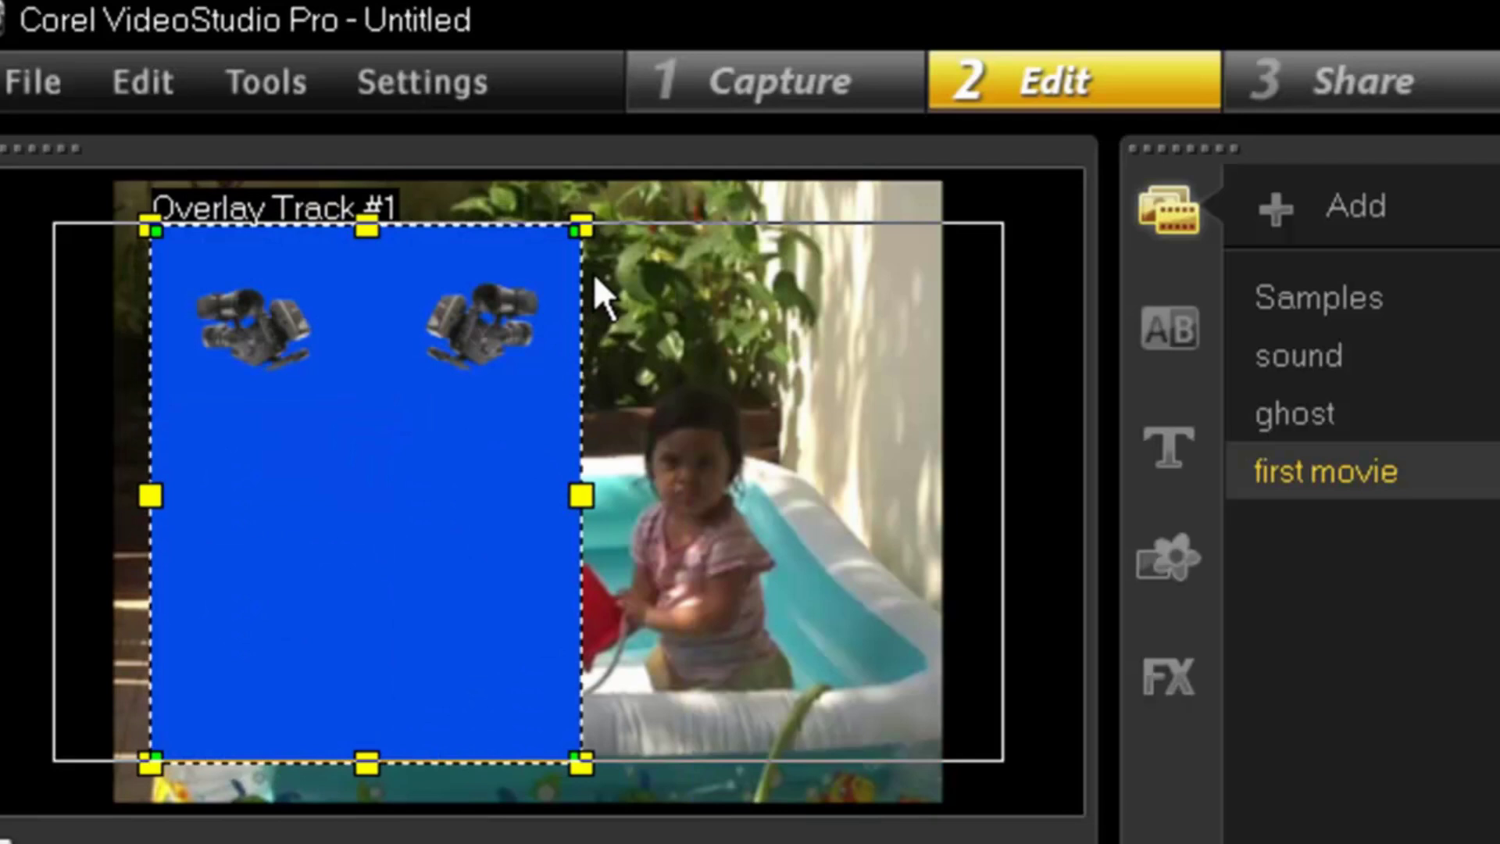
pyautogui.moveTo(582, 223); pyautogui.dragTo(336, 534)
pyautogui.moveTo(265, 693); pyautogui.dragTo(231, 743)
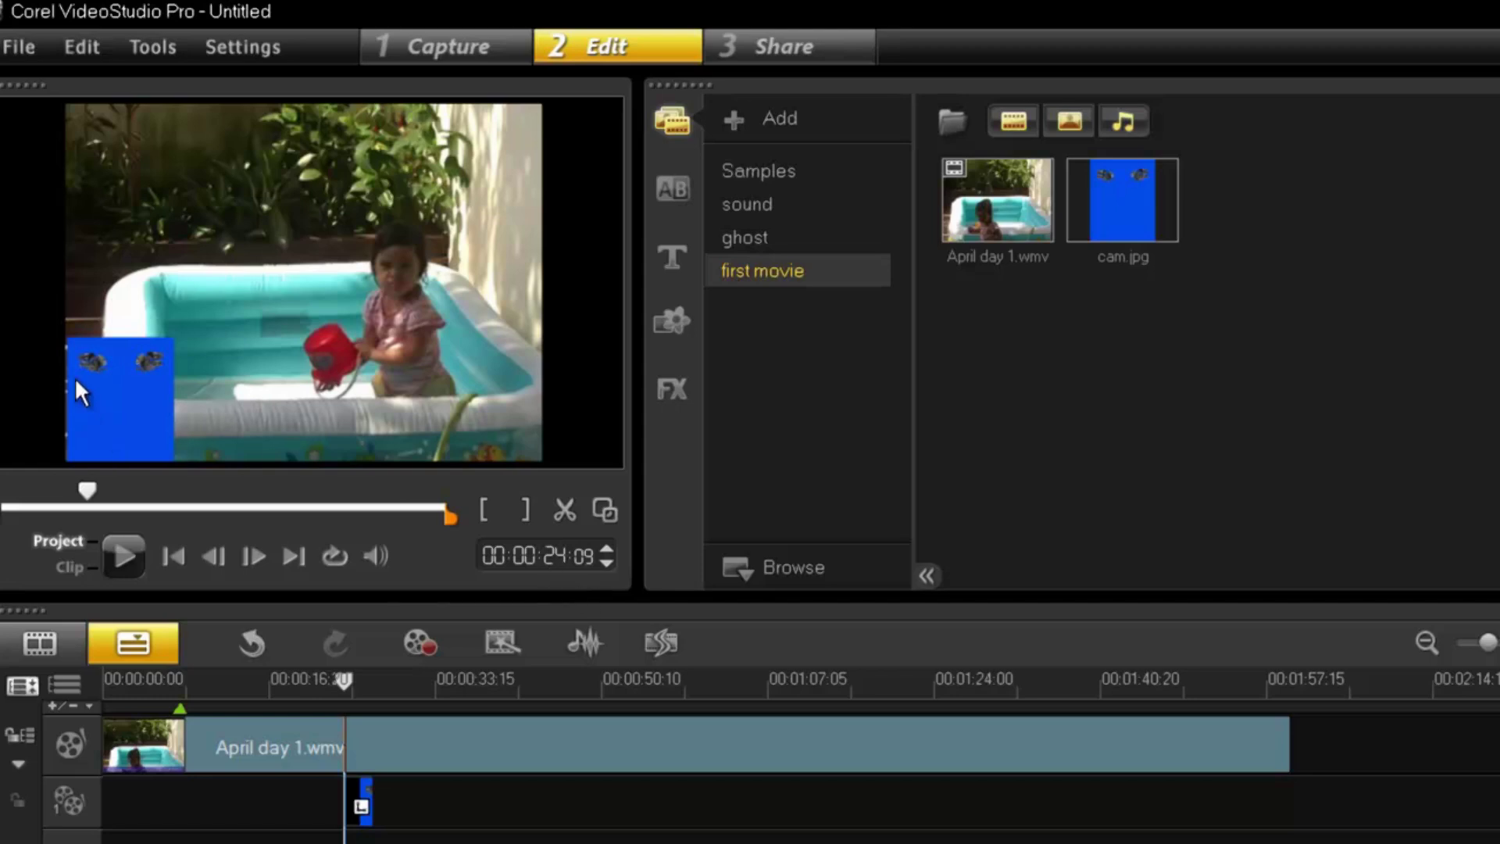
pyautogui.moveTo(344, 680); pyautogui.dragTo(318, 708)
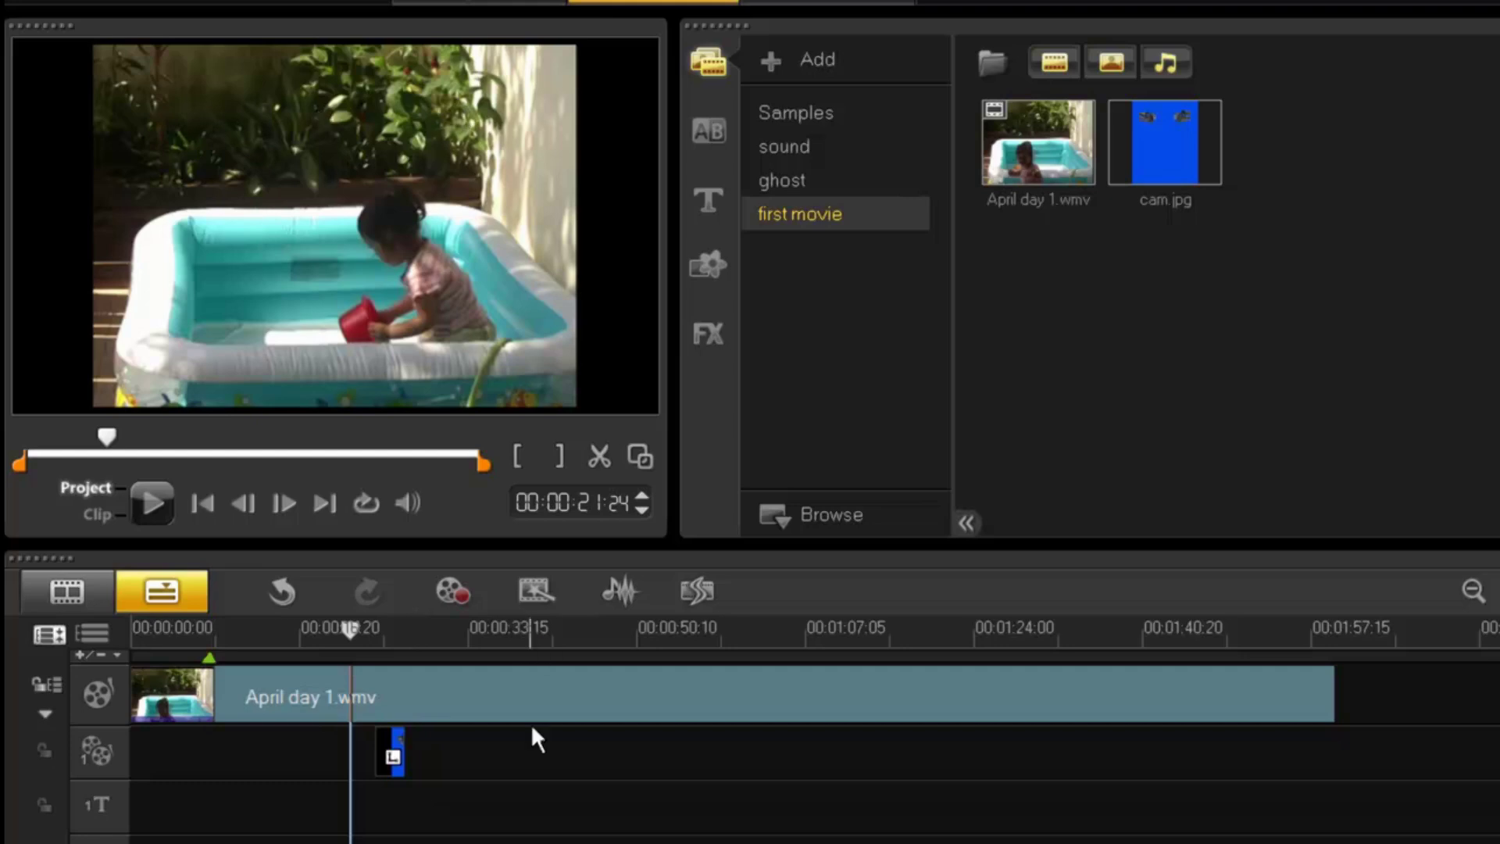
# - Create a new magenta title reading 'Hello' on the video
pyautogui.click(377, 813)
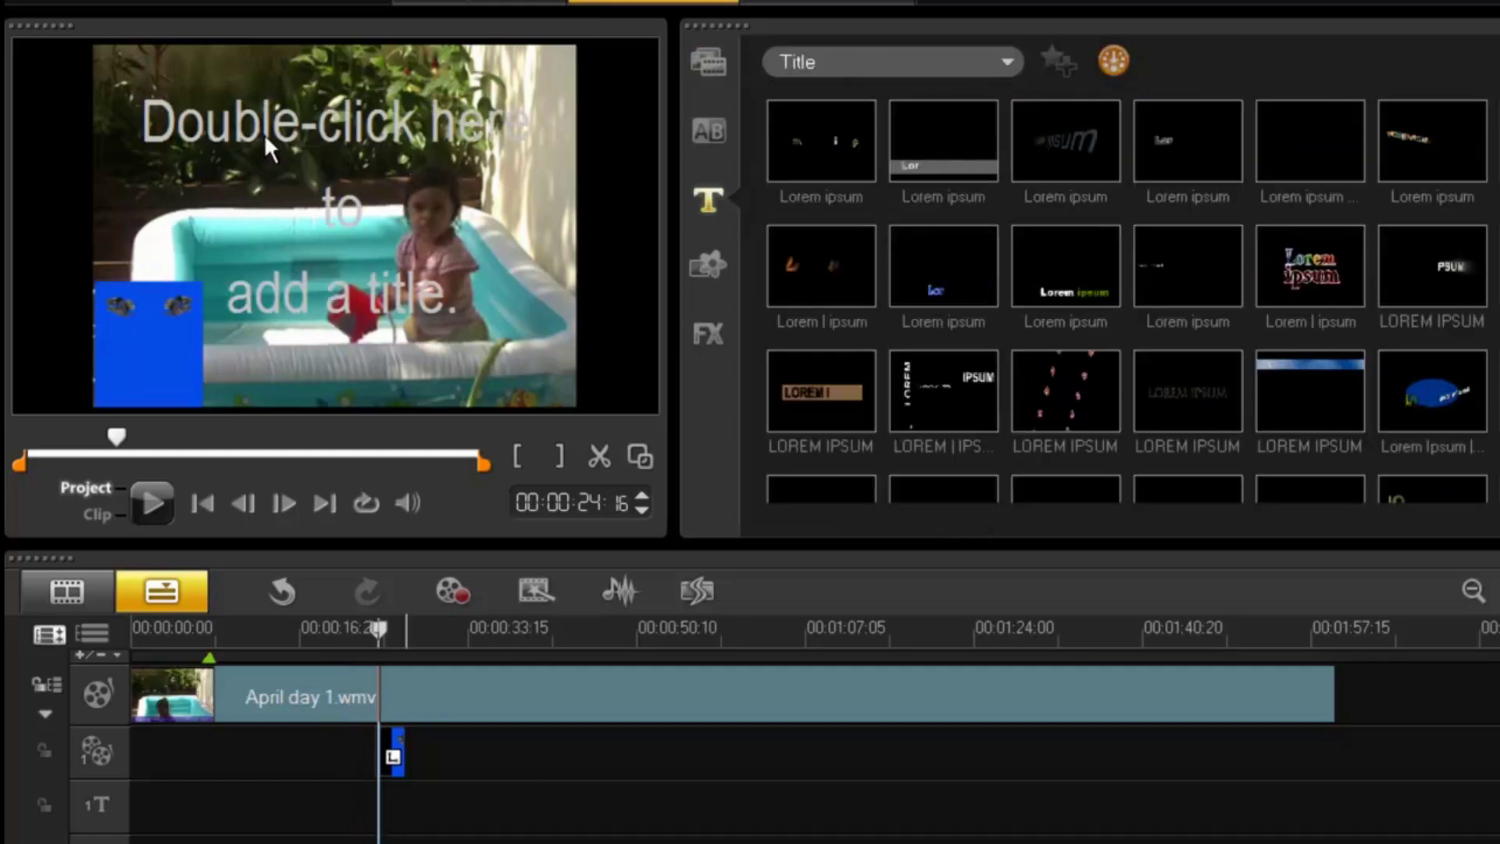
pyautogui.doubleClick(203, 119)
pyautogui.write('H')
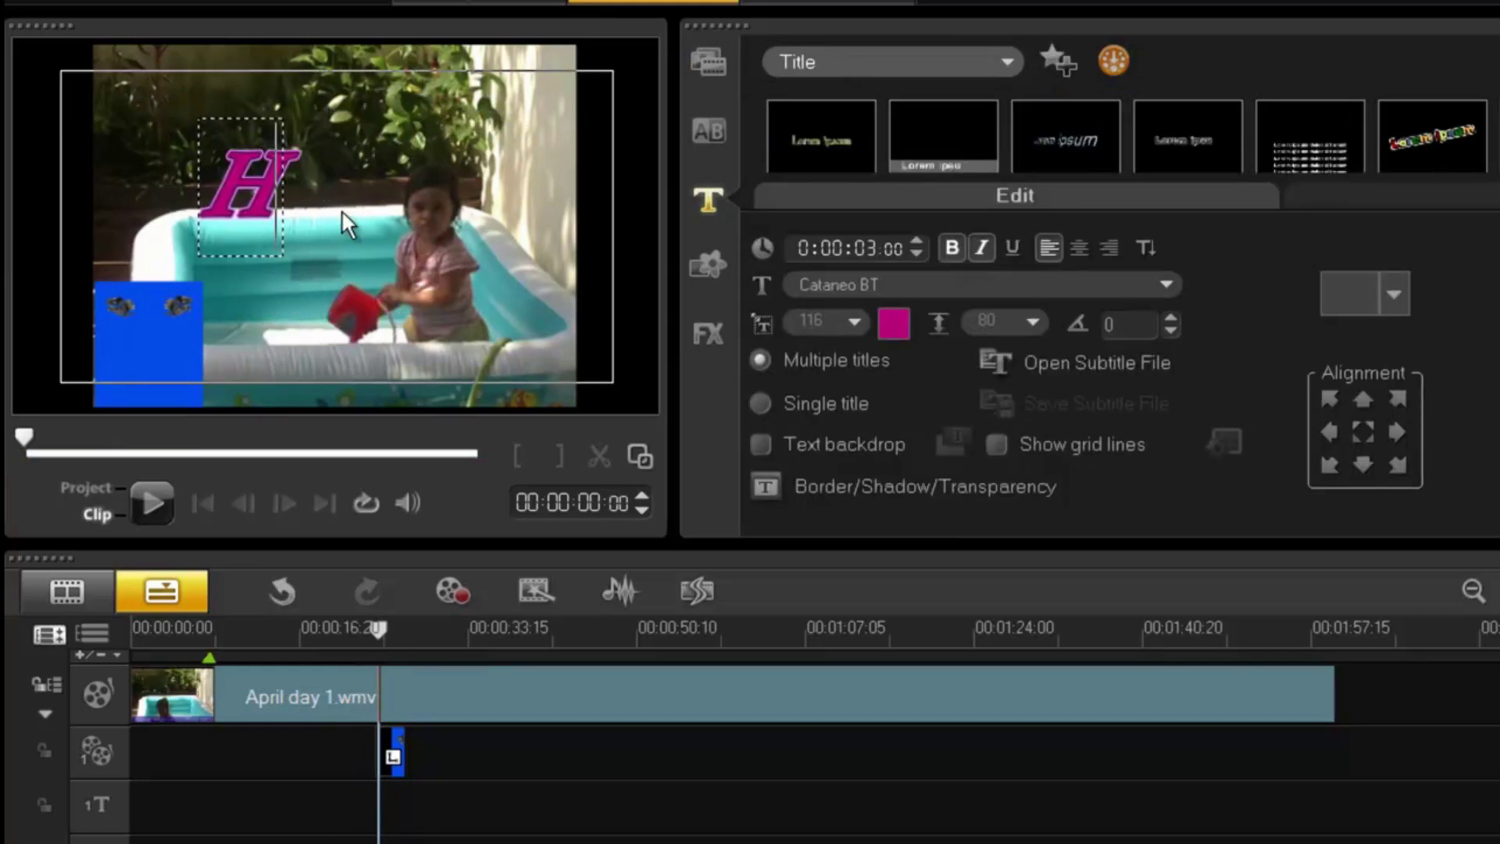
pyautogui.write('ello')
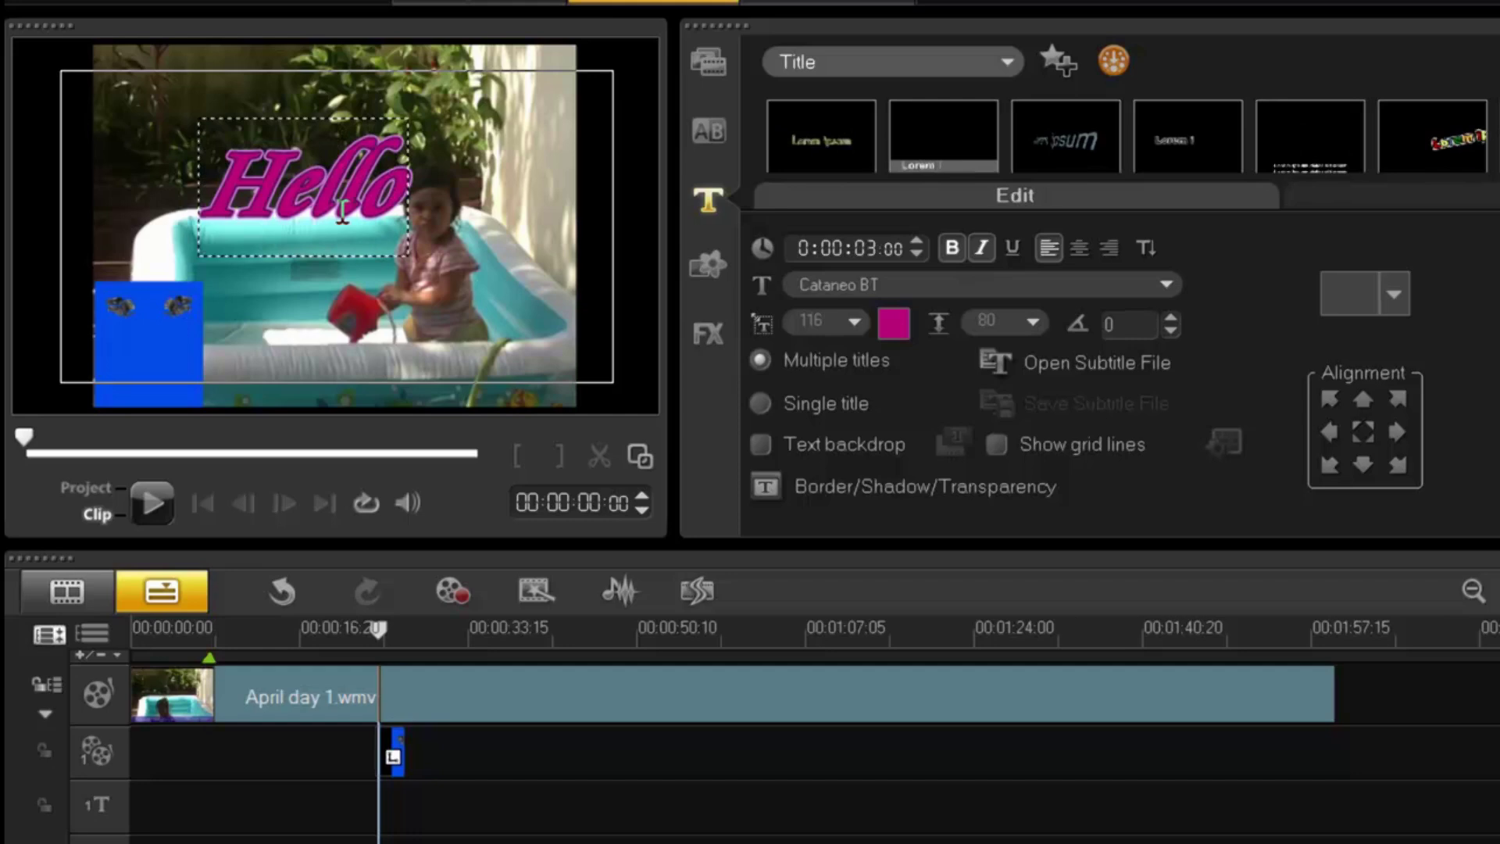
pyautogui.click(270, 349)
pyautogui.click(270, 339)
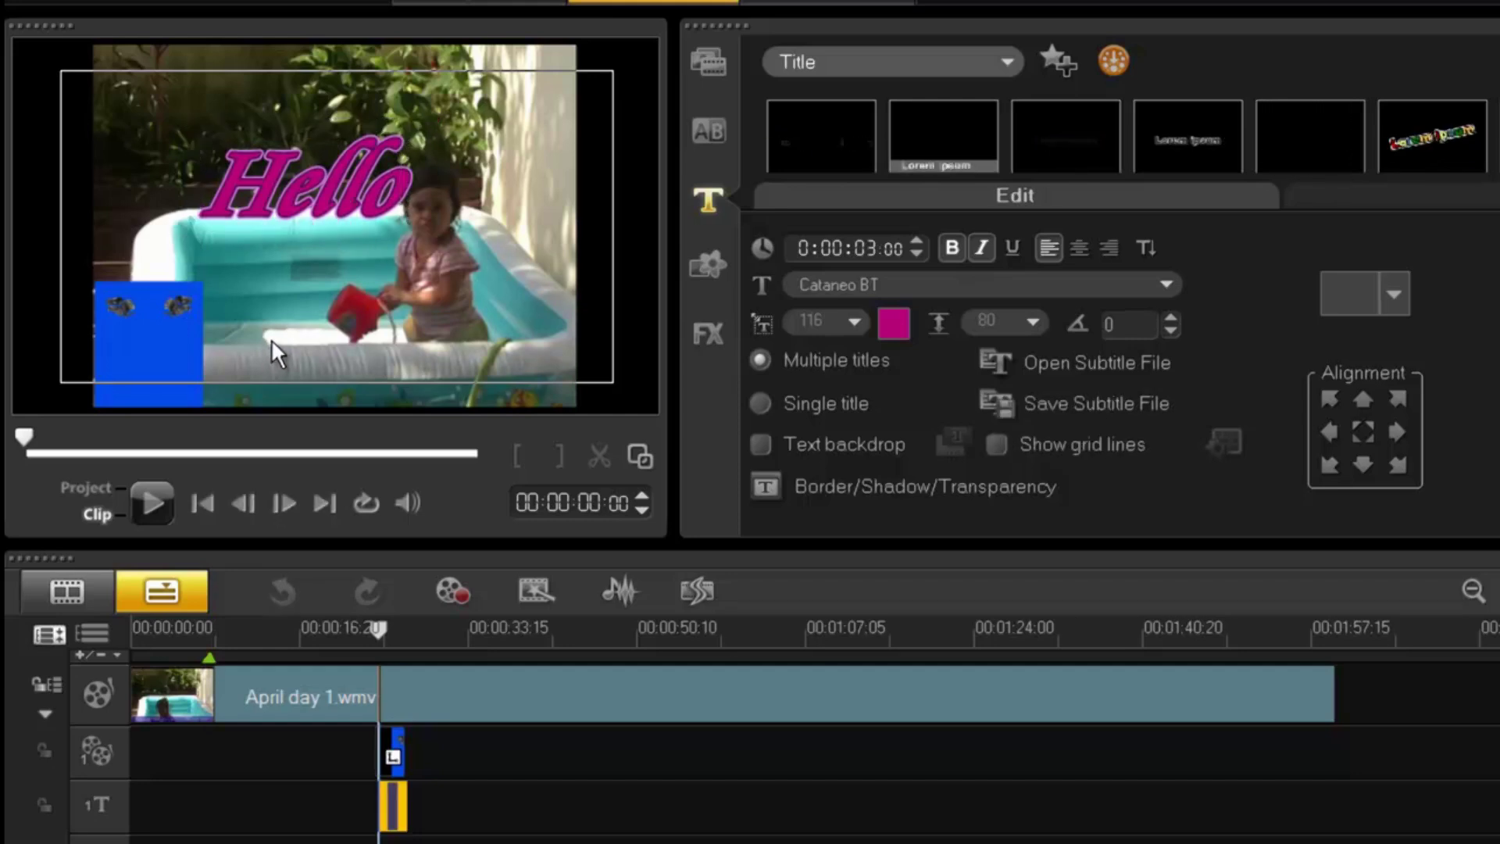
# - Move the Hello title clip later on the title track to about 00:00:32
pyautogui.click(379, 628)
pyautogui.moveTo(378, 628); pyautogui.dragTo(296, 649)
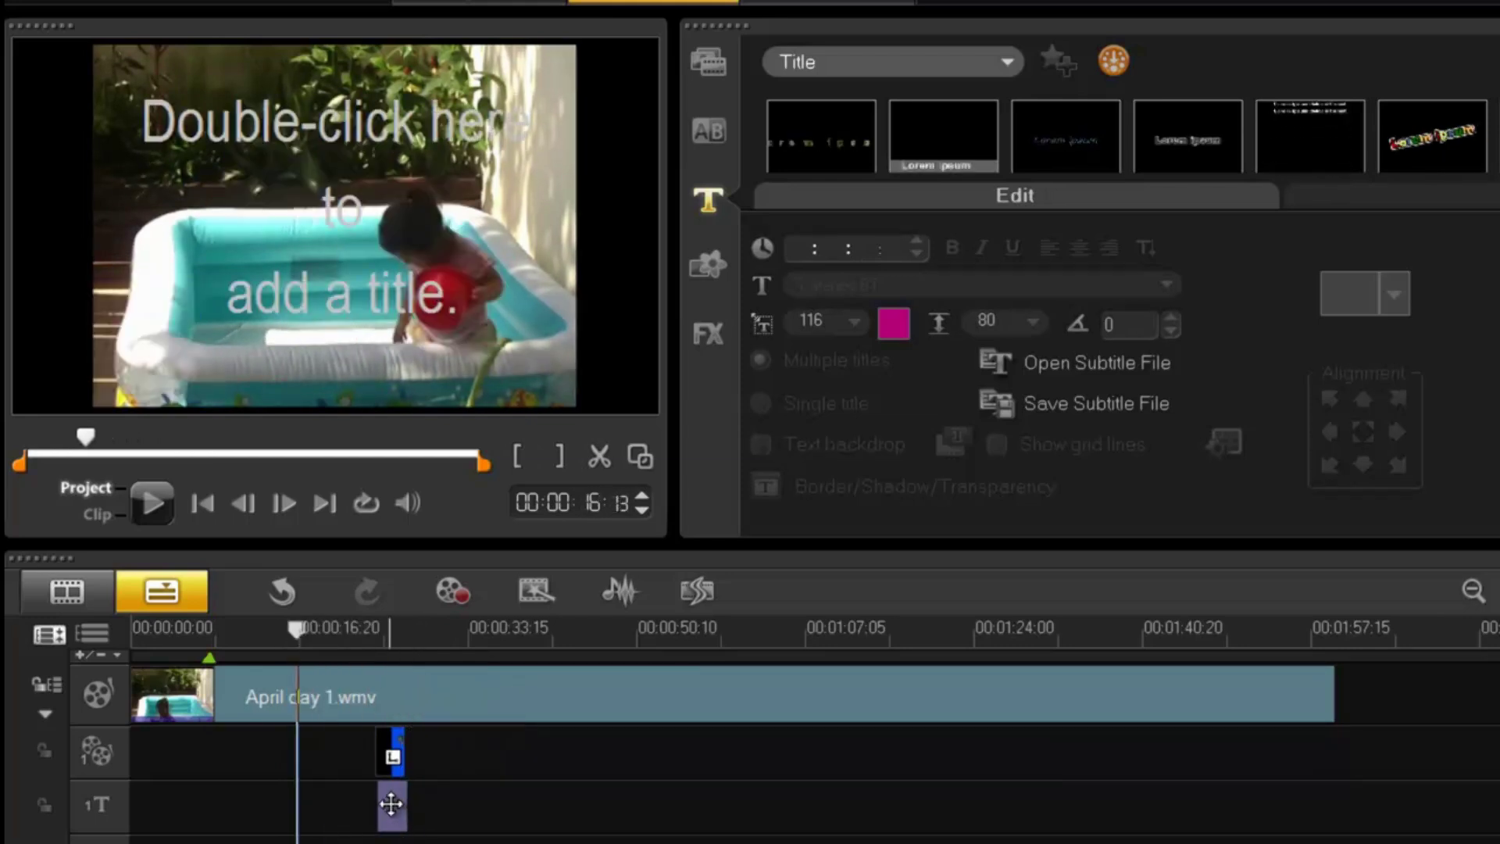
pyautogui.moveTo(391, 803); pyautogui.dragTo(473, 821)
pyautogui.moveTo(467, 628)
pyautogui.mouseDown()
pyautogui.moveTo(396, 658)
pyautogui.moveTo(391, 628)
pyautogui.moveTo(501, 635)
pyautogui.moveTo(435, 635)
pyautogui.moveTo(463, 634)
pyautogui.mouseUp()
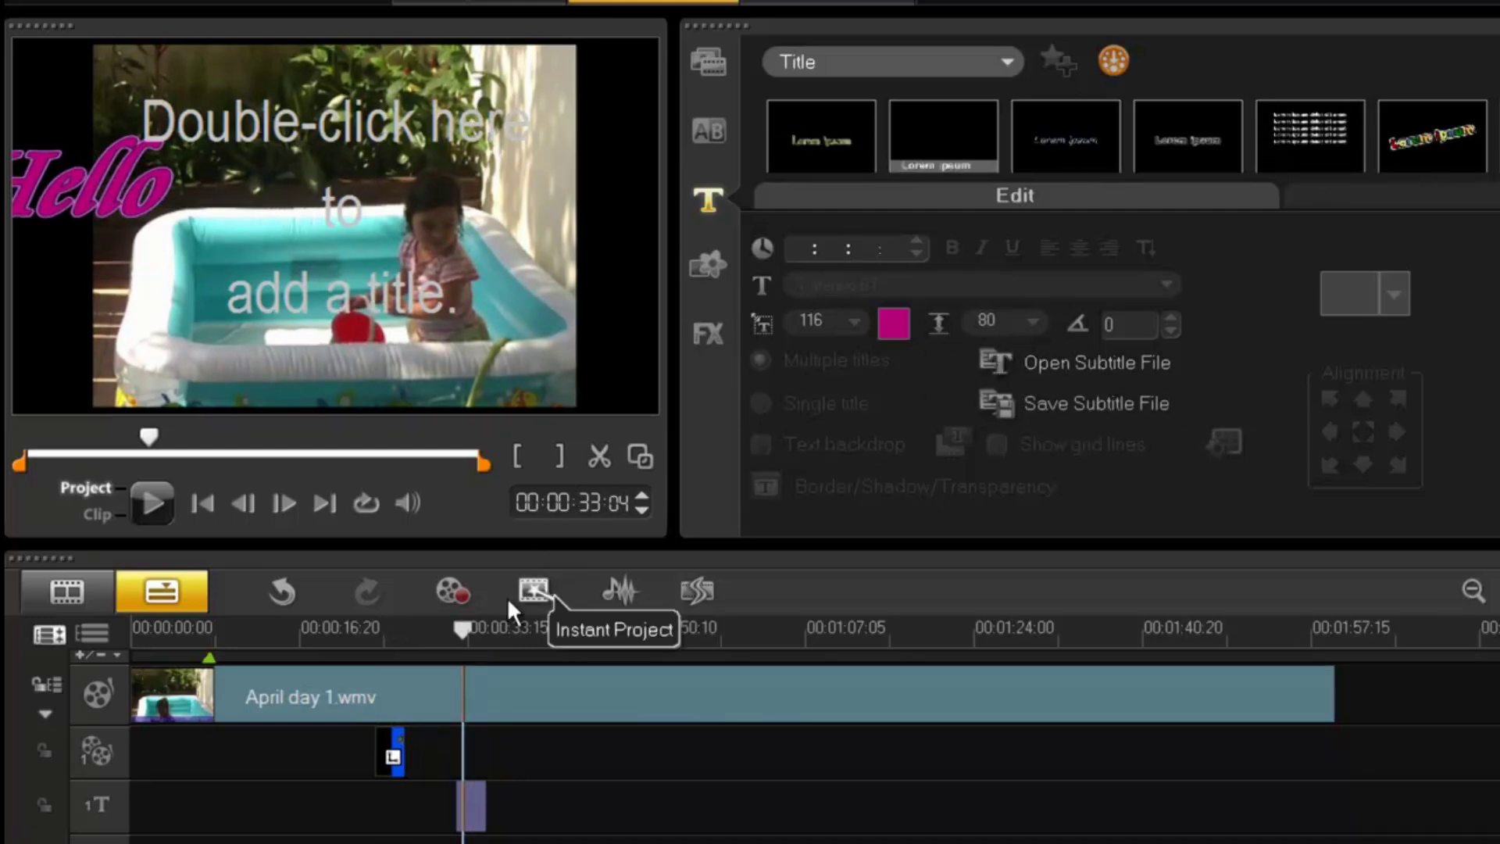
# - Select the multicoloured Lorem ipsum title preset and play its animation in the preview
pyautogui.moveTo(464, 627); pyautogui.dragTo(432, 627)
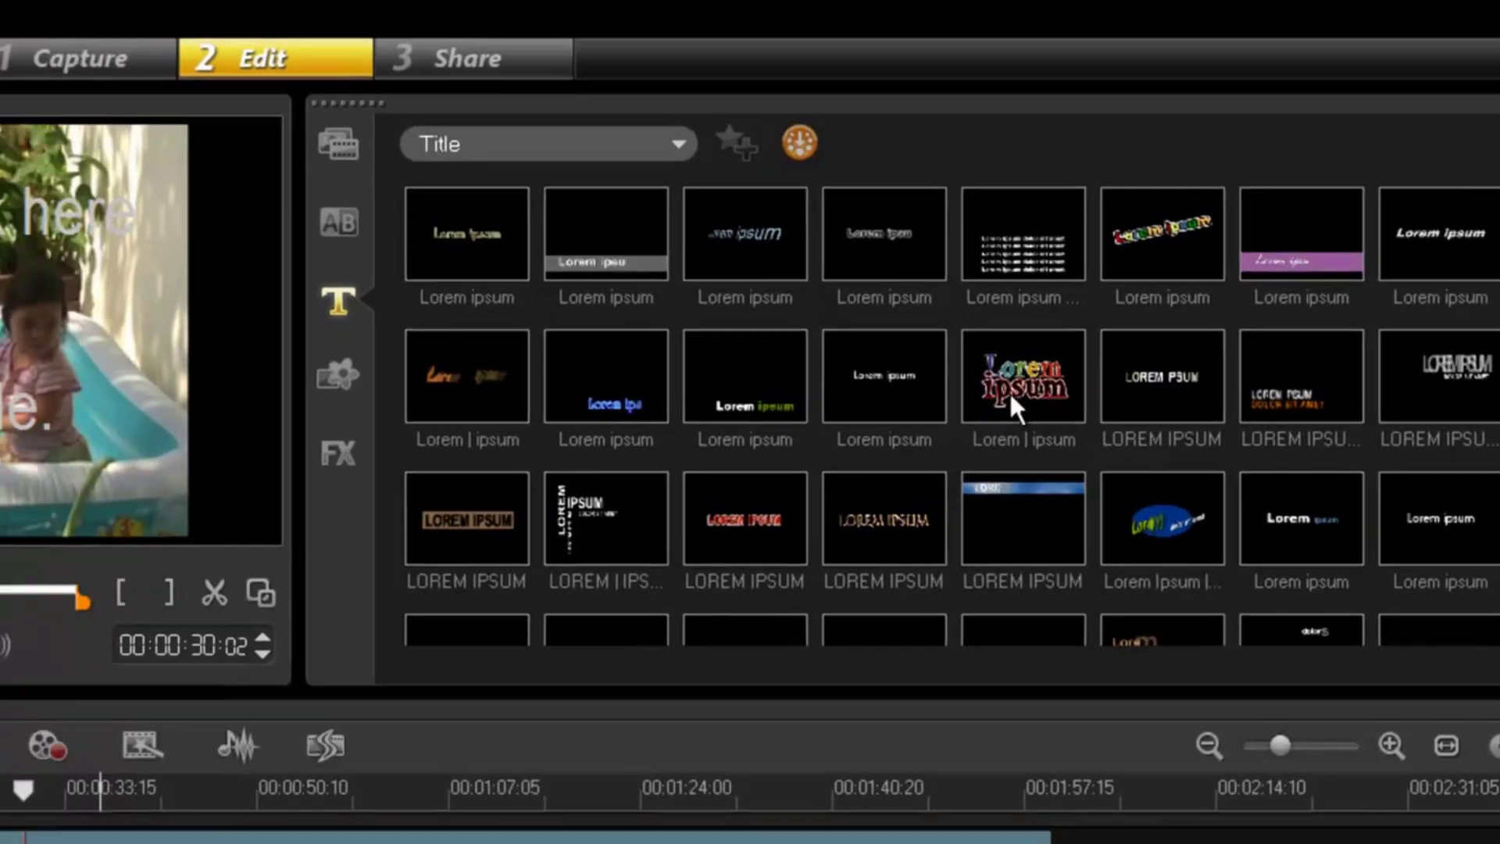
pyautogui.click(754, 415)
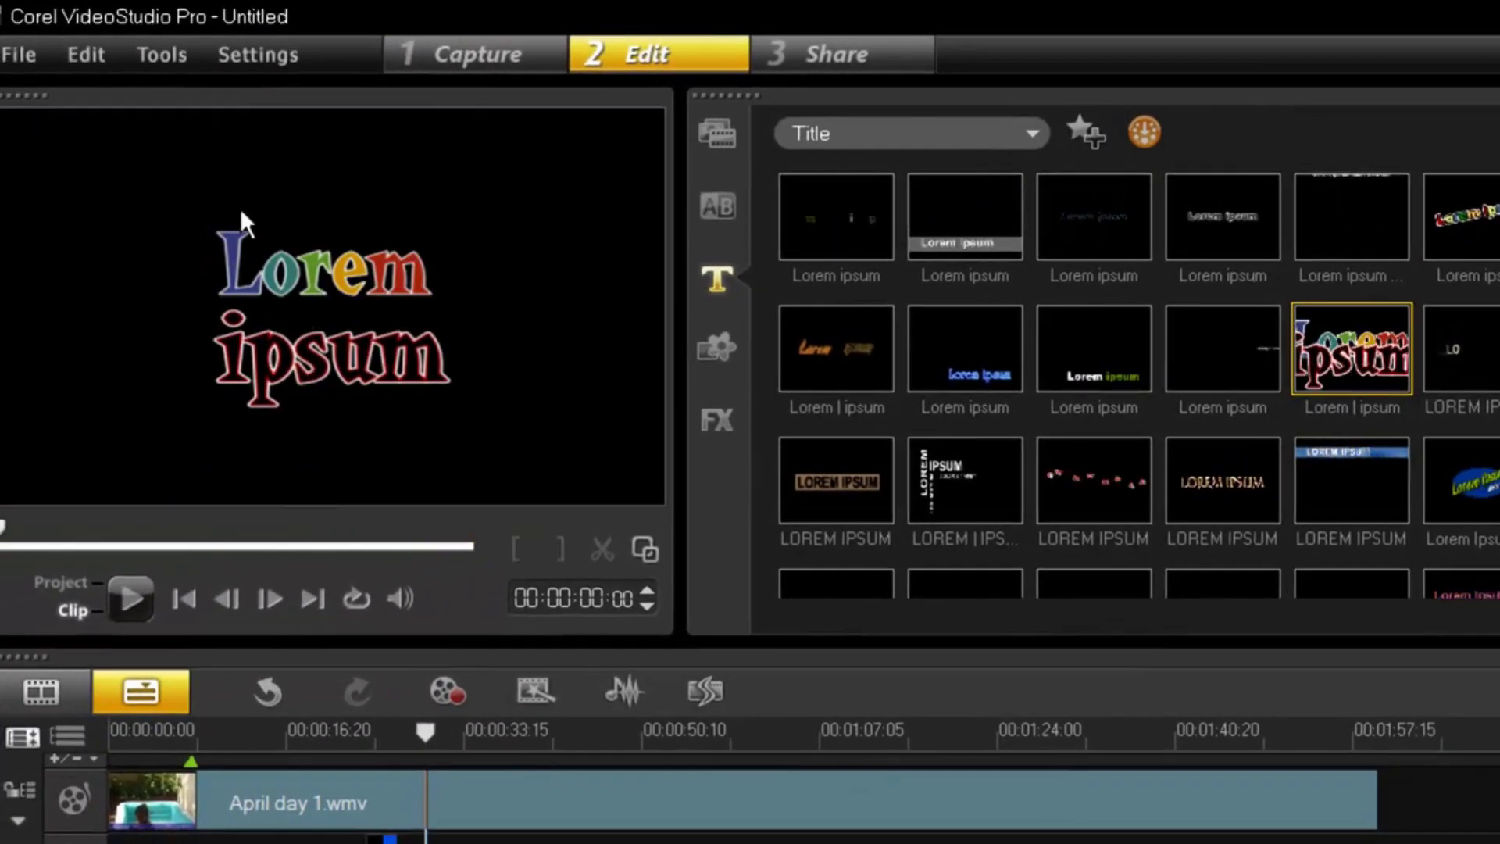
pyautogui.click(131, 599)
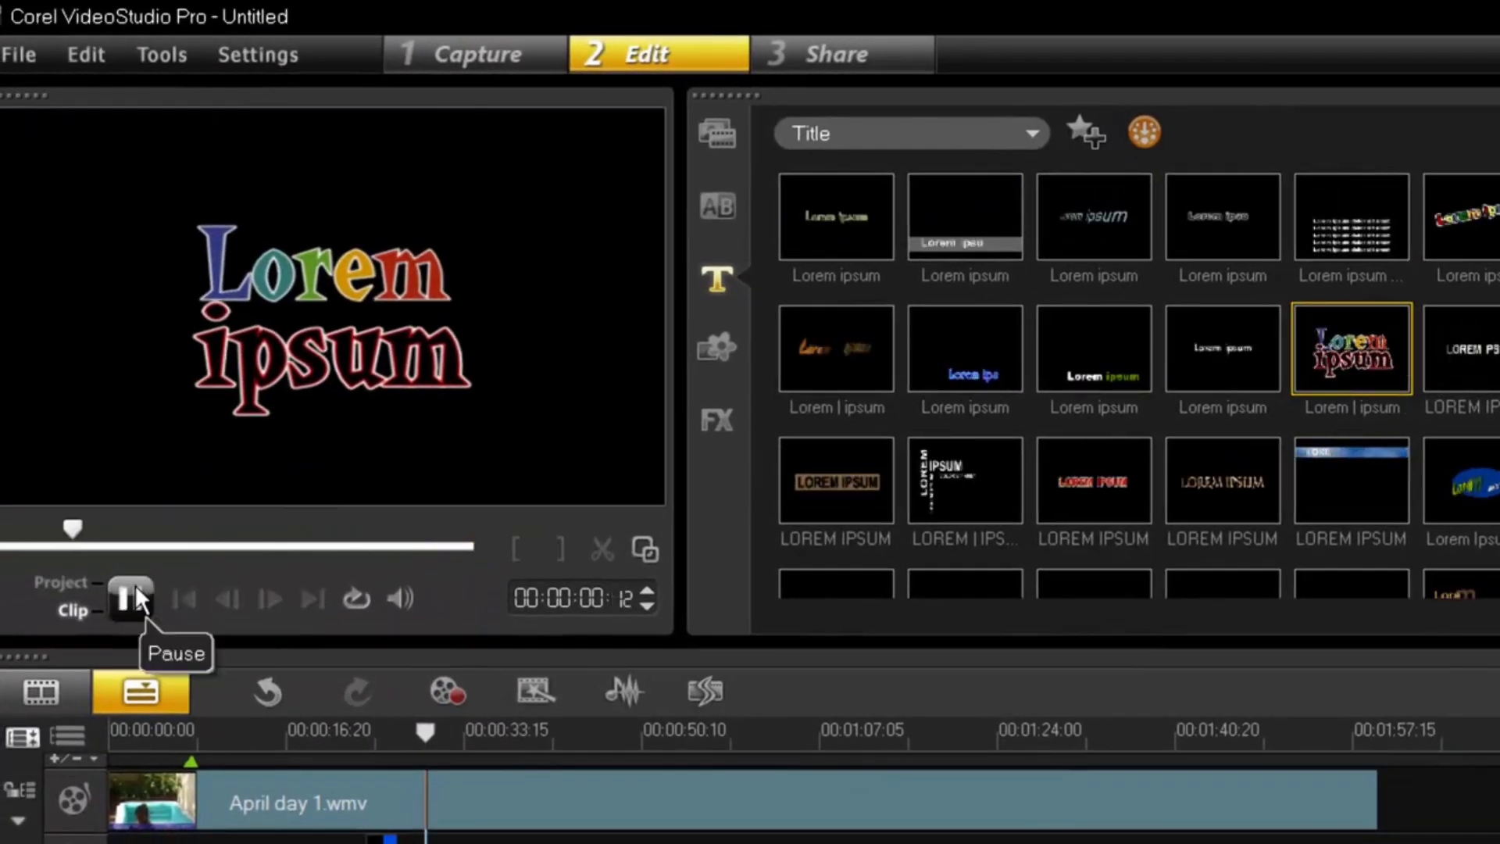
pyautogui.click(134, 590)
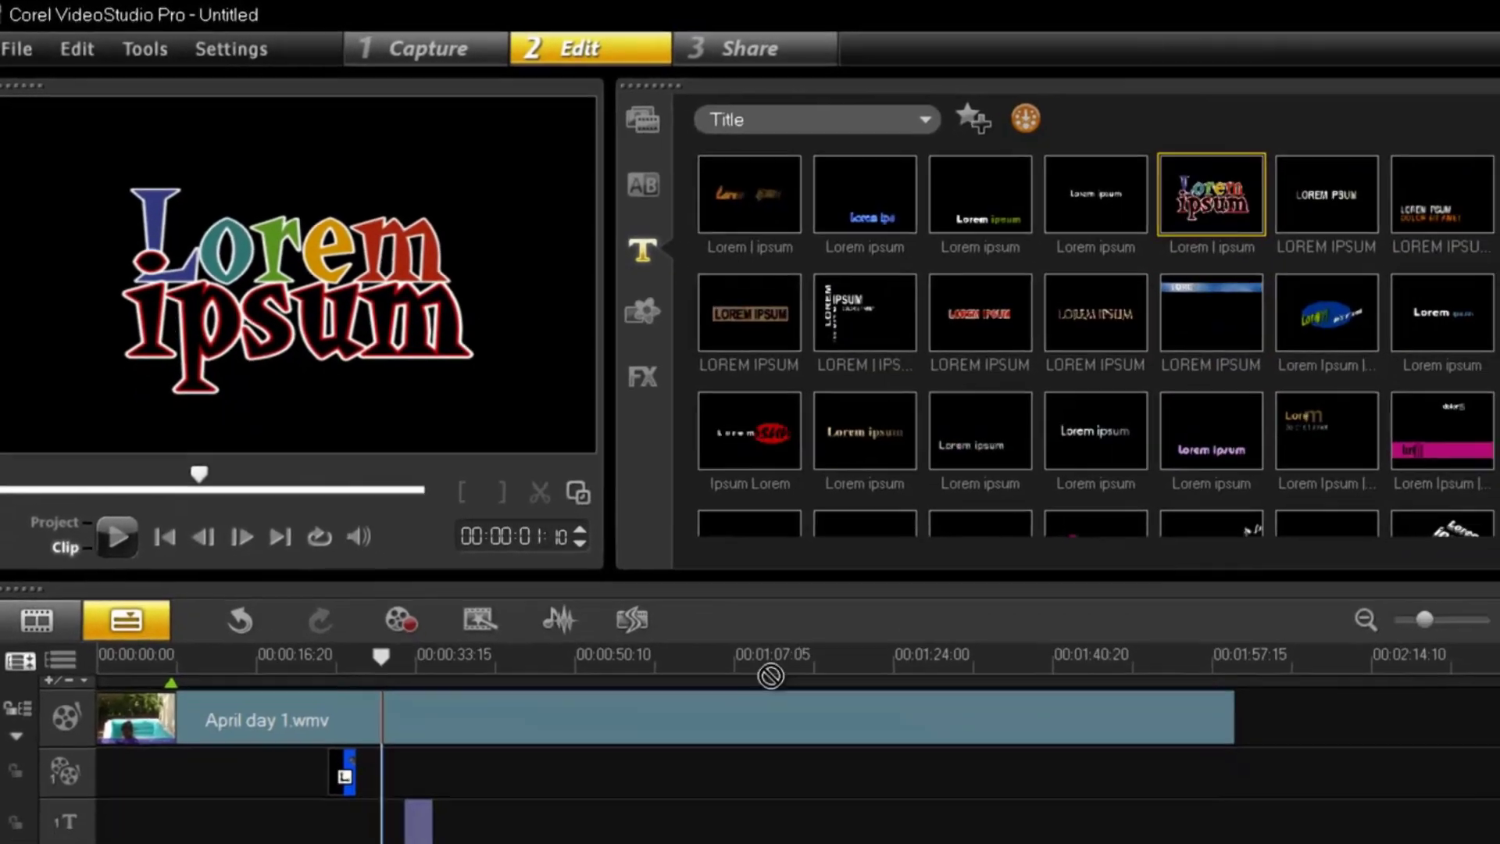
# - Add the Lorem ipsum preset to the title track near 51 seconds and change Lorem to Hello
pyautogui.moveTo(1364, 325); pyautogui.dragTo(662, 843)
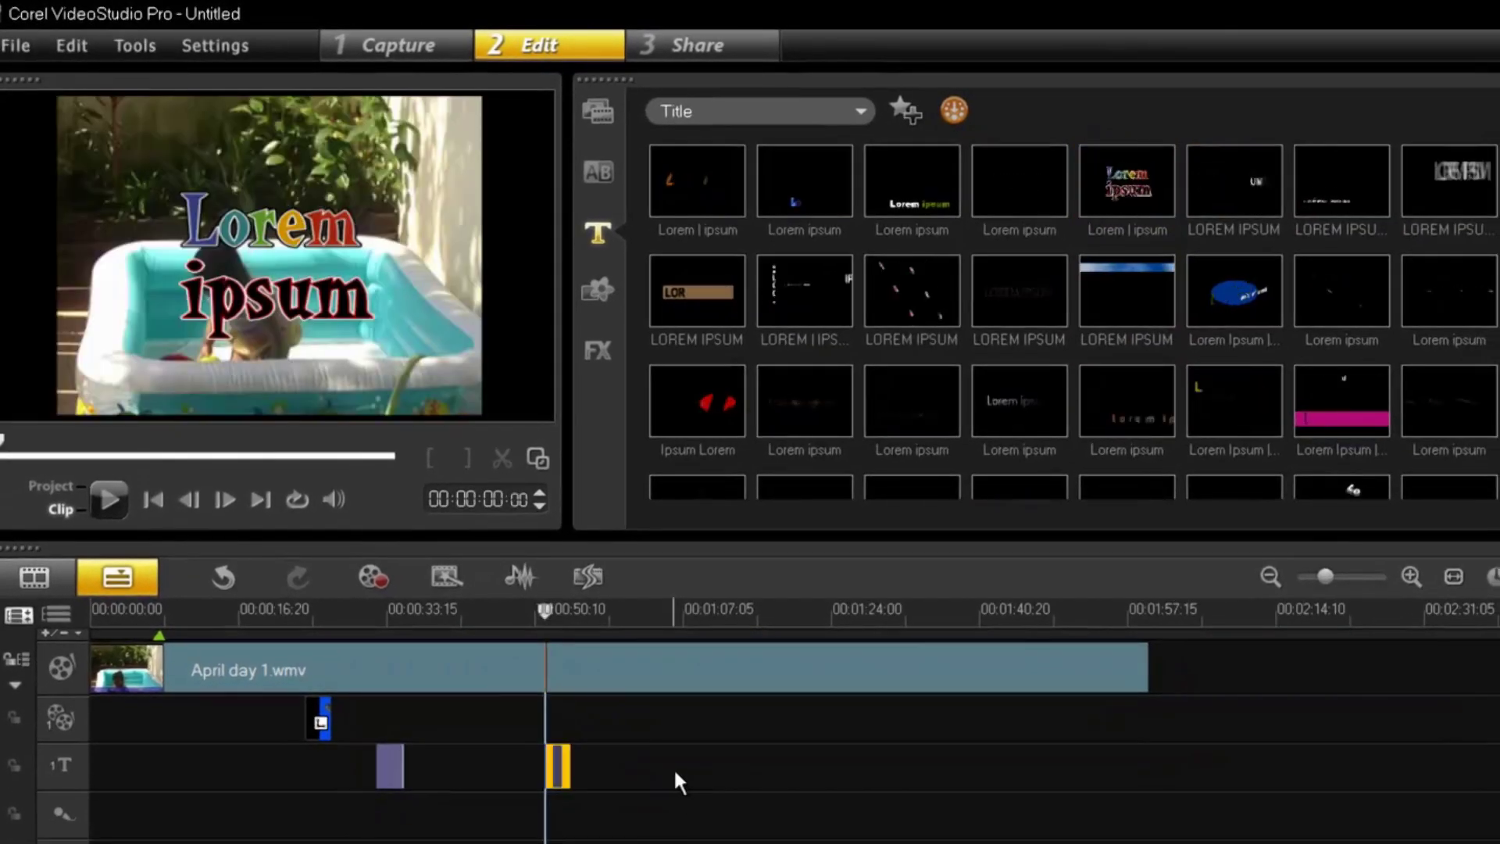
pyautogui.doubleClick(558, 772)
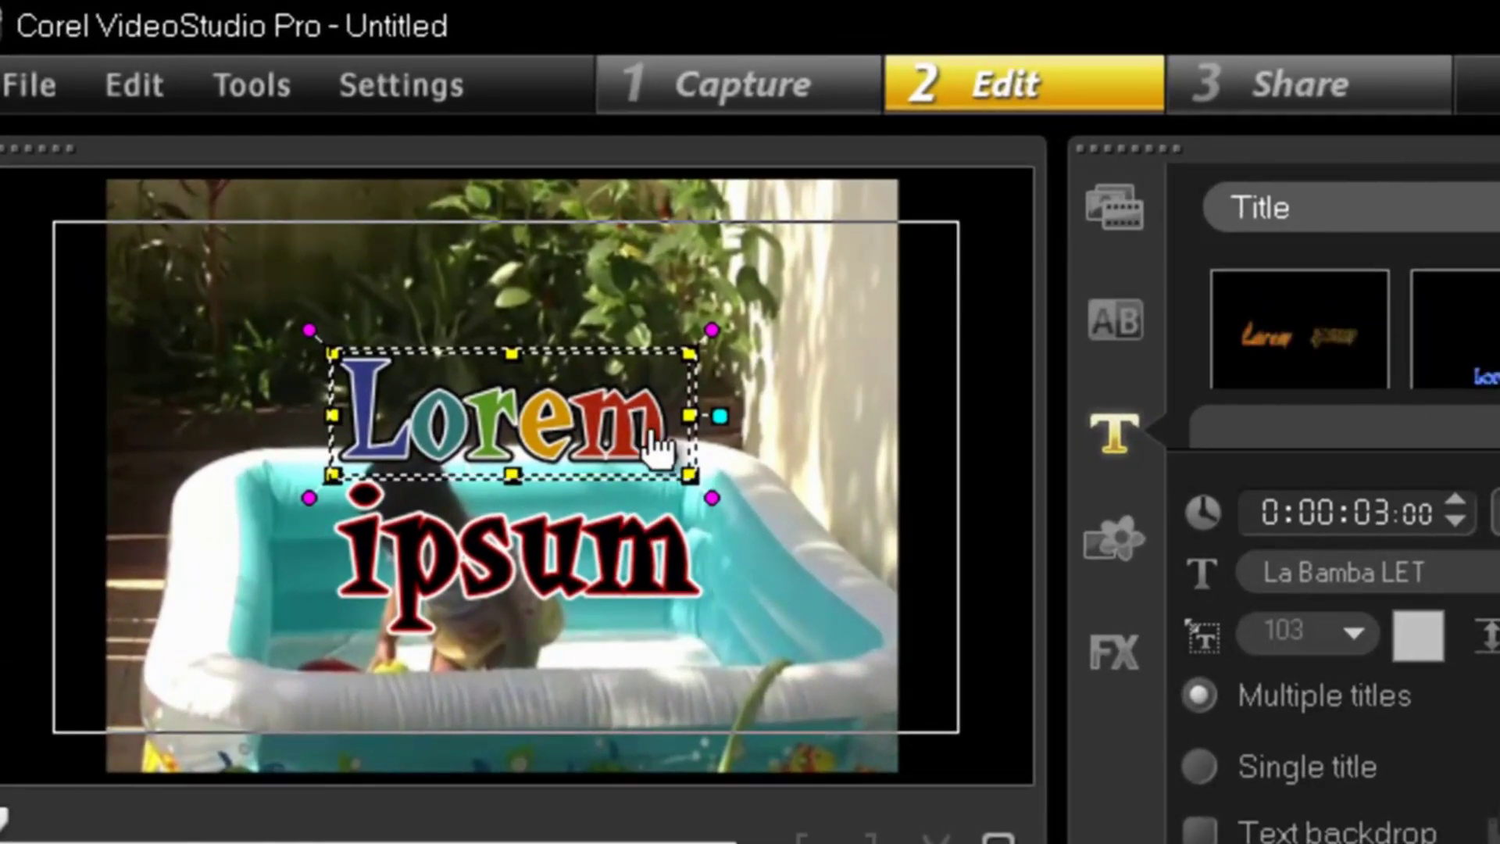
pyautogui.click(656, 450)
pyautogui.press('BackSpace')
pyautogui.press('BackSpace')
pyautogui.press('BackSpace')
pyautogui.press('BackSpace')
pyautogui.press('BackSpace')
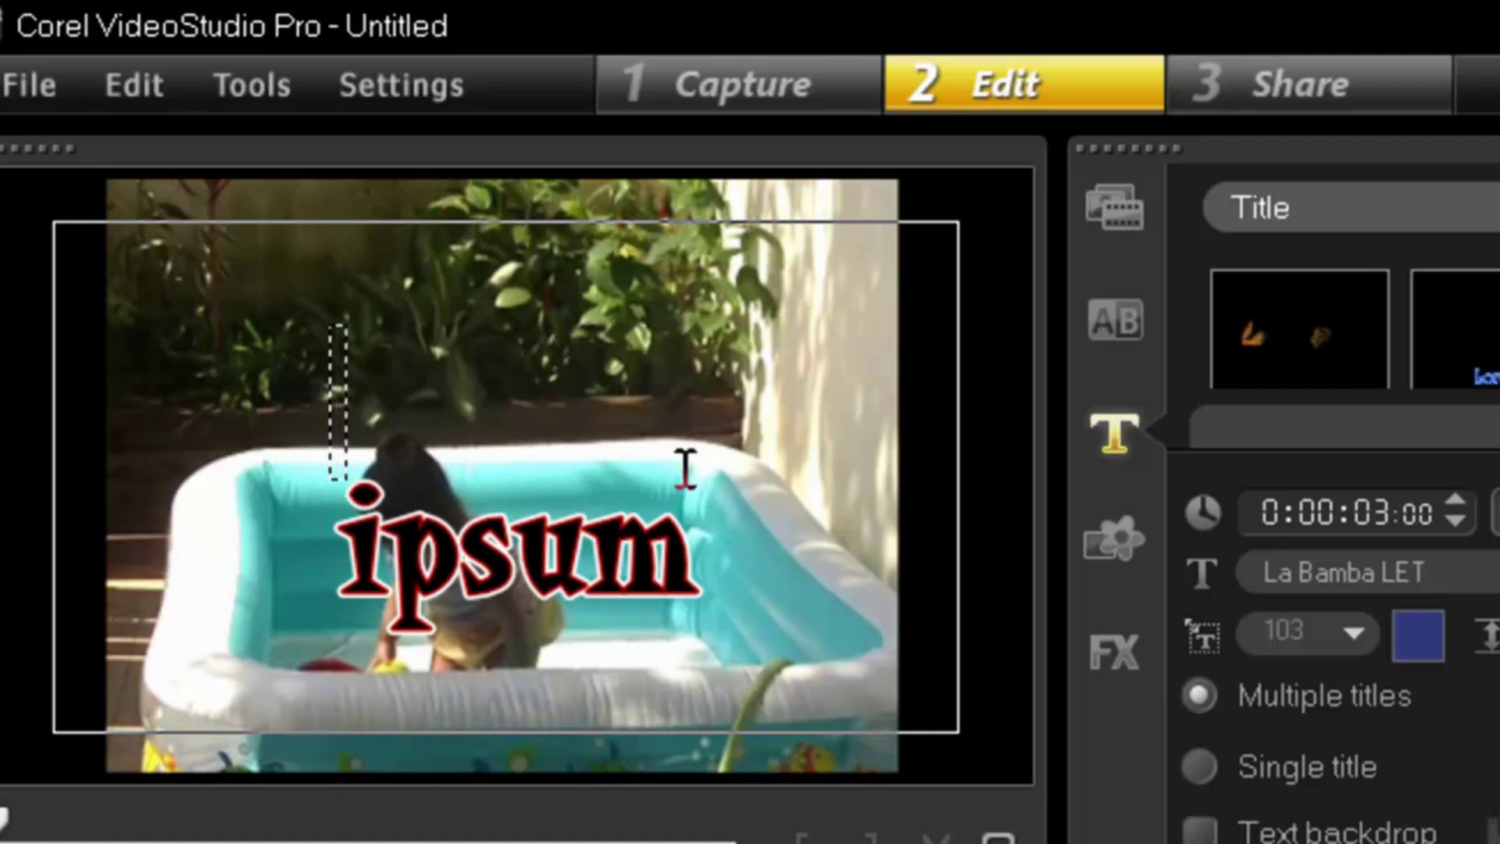
pyautogui.write('Hello')
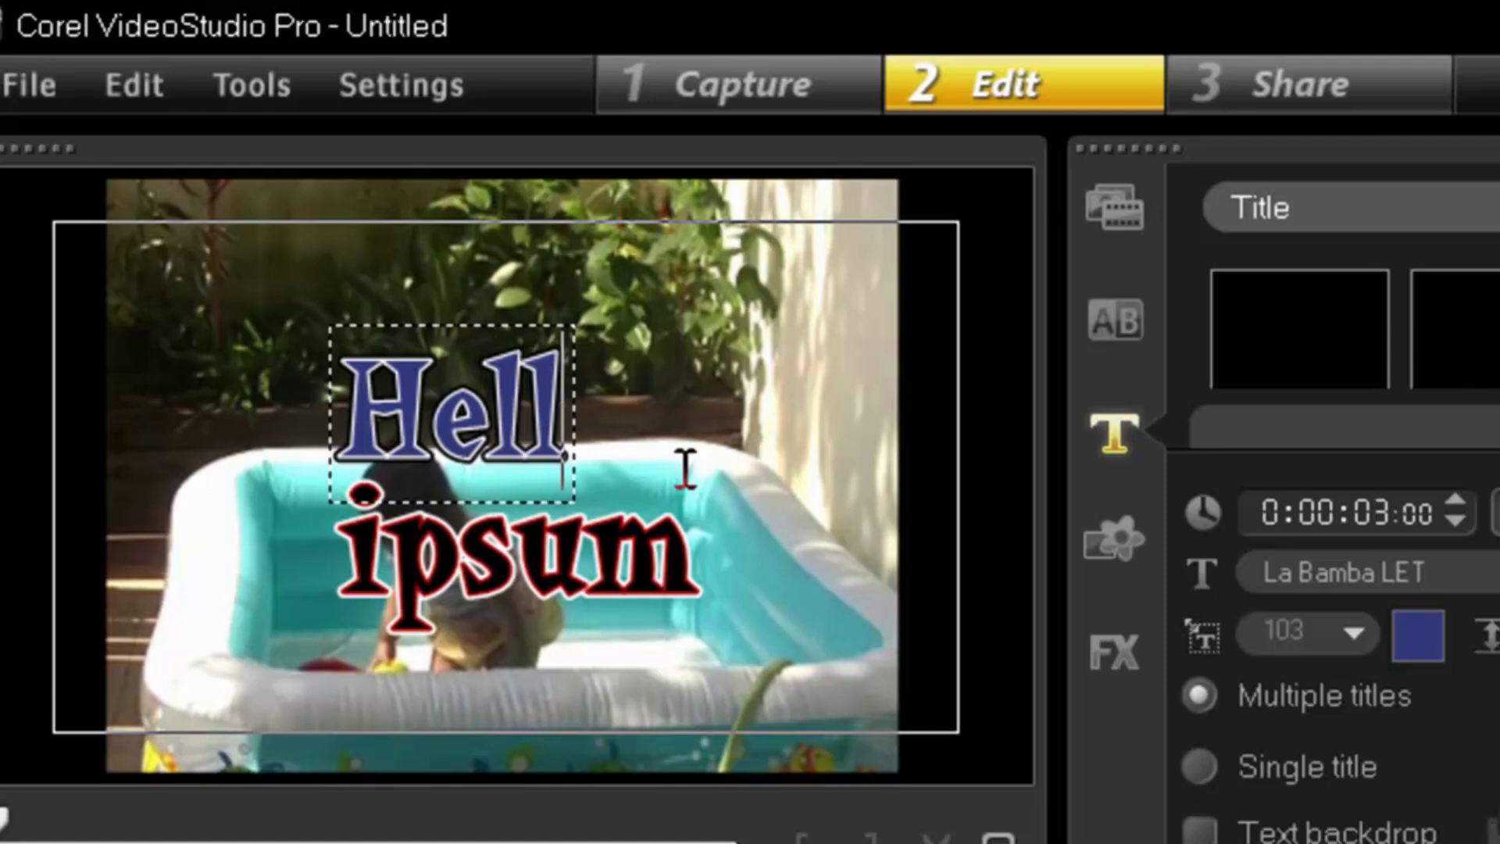
pyautogui.click(696, 466)
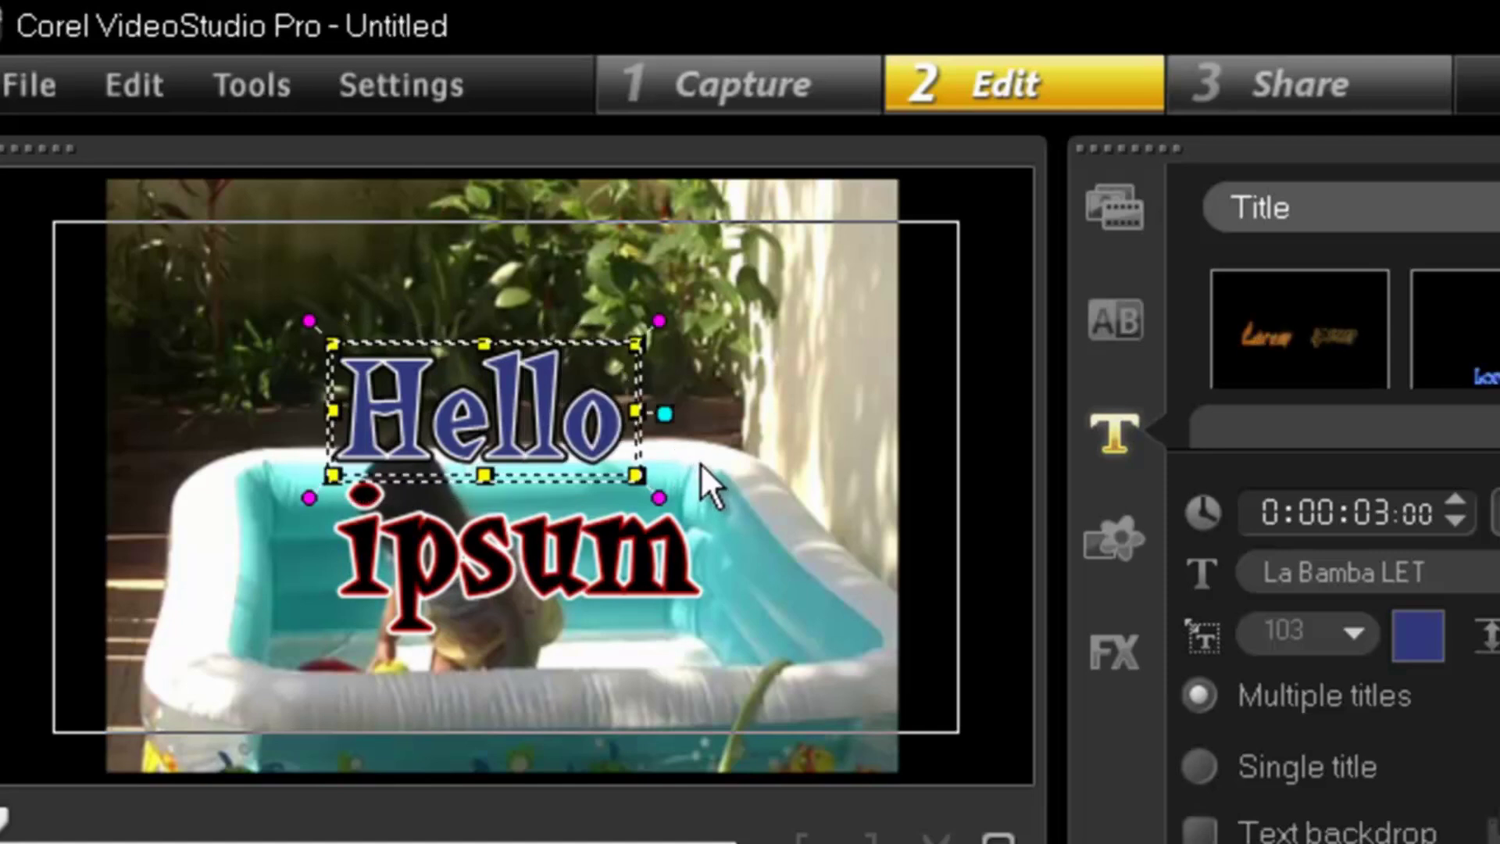
# - Replace the word ipsum with World to finish the Hello World title
pyautogui.doubleClick(637, 574)
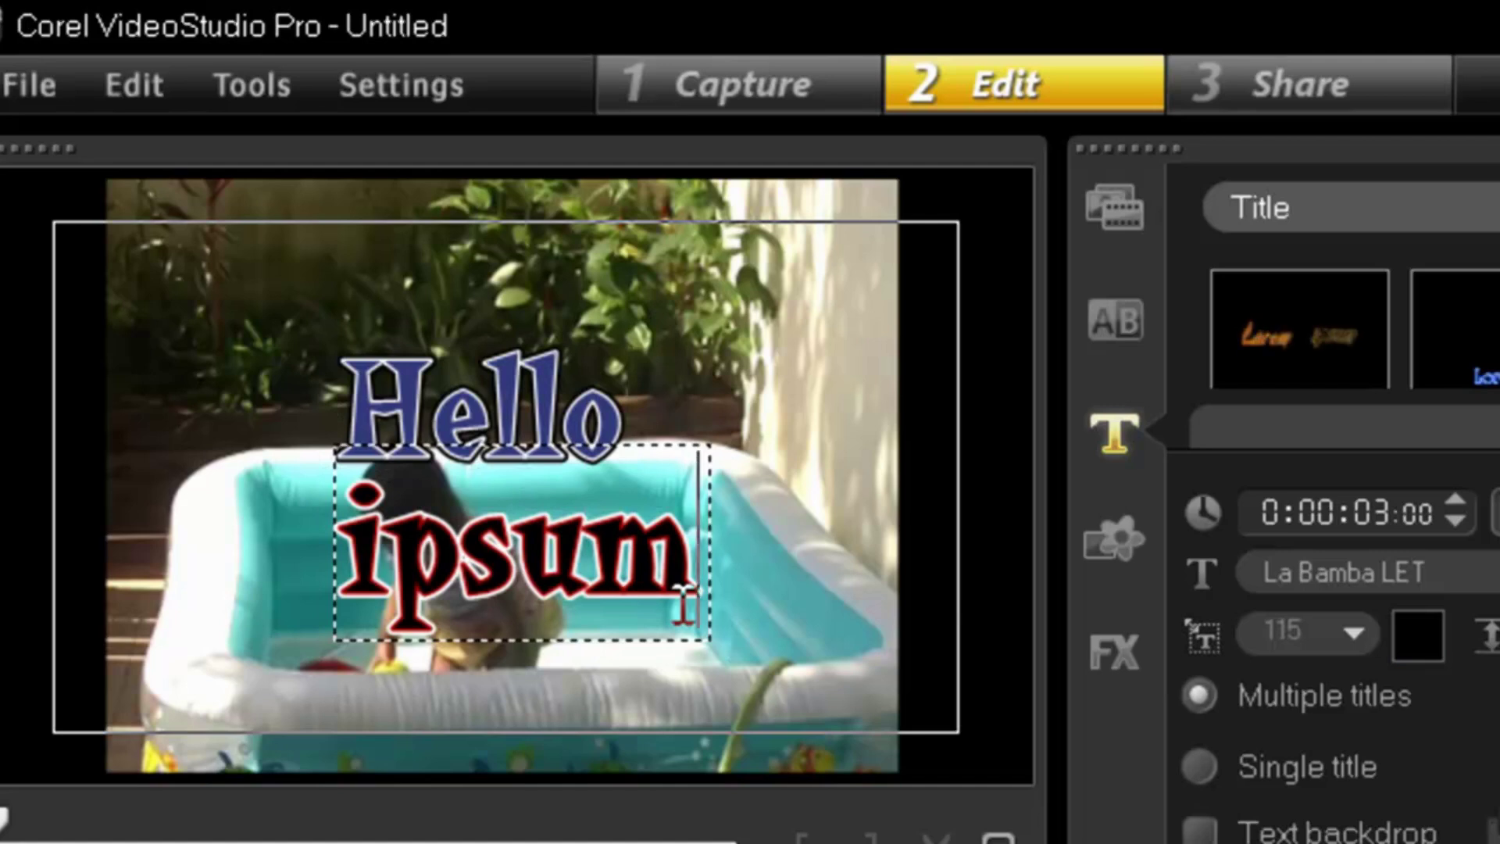
pyautogui.press('BackSpace')
pyautogui.press('BackSpace')
pyautogui.press('BackSpace')
pyautogui.press('BackSpace')
pyautogui.press('BackSpace')
pyautogui.write('W')
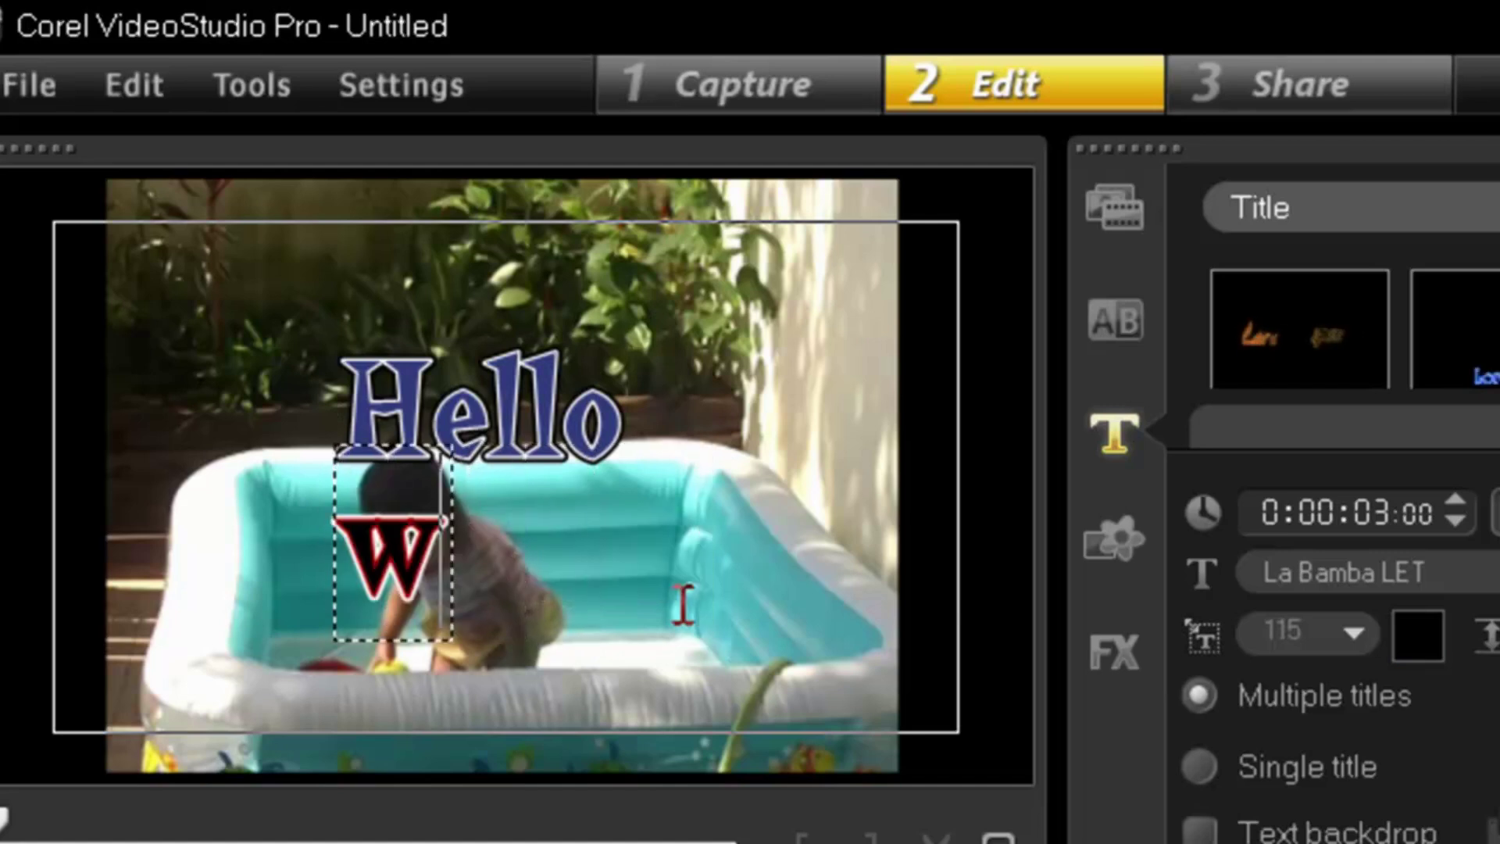
pyautogui.write('orld')
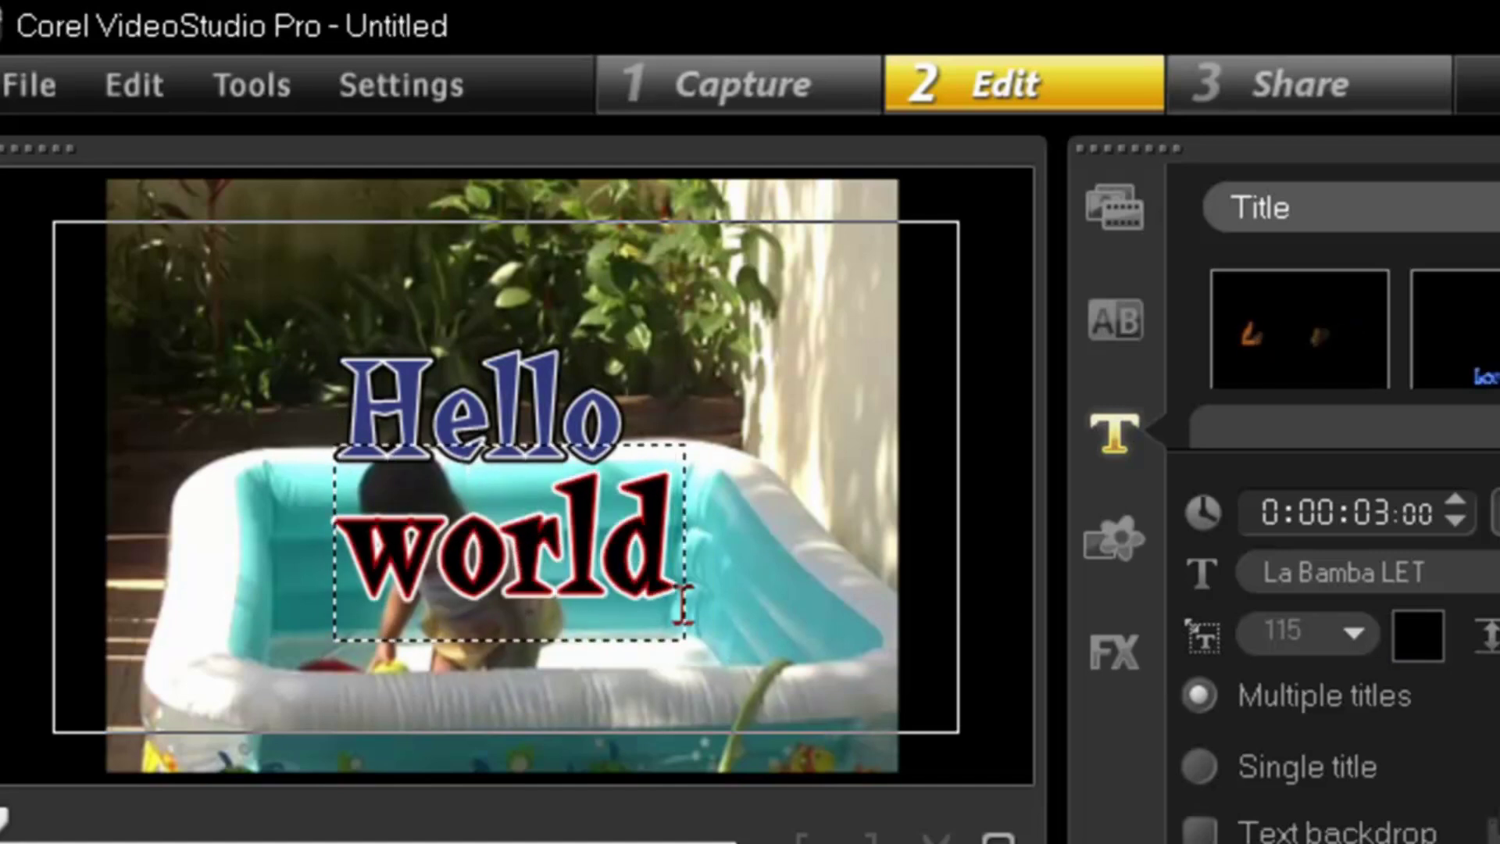
pyautogui.click(811, 505)
pyautogui.click(809, 505)
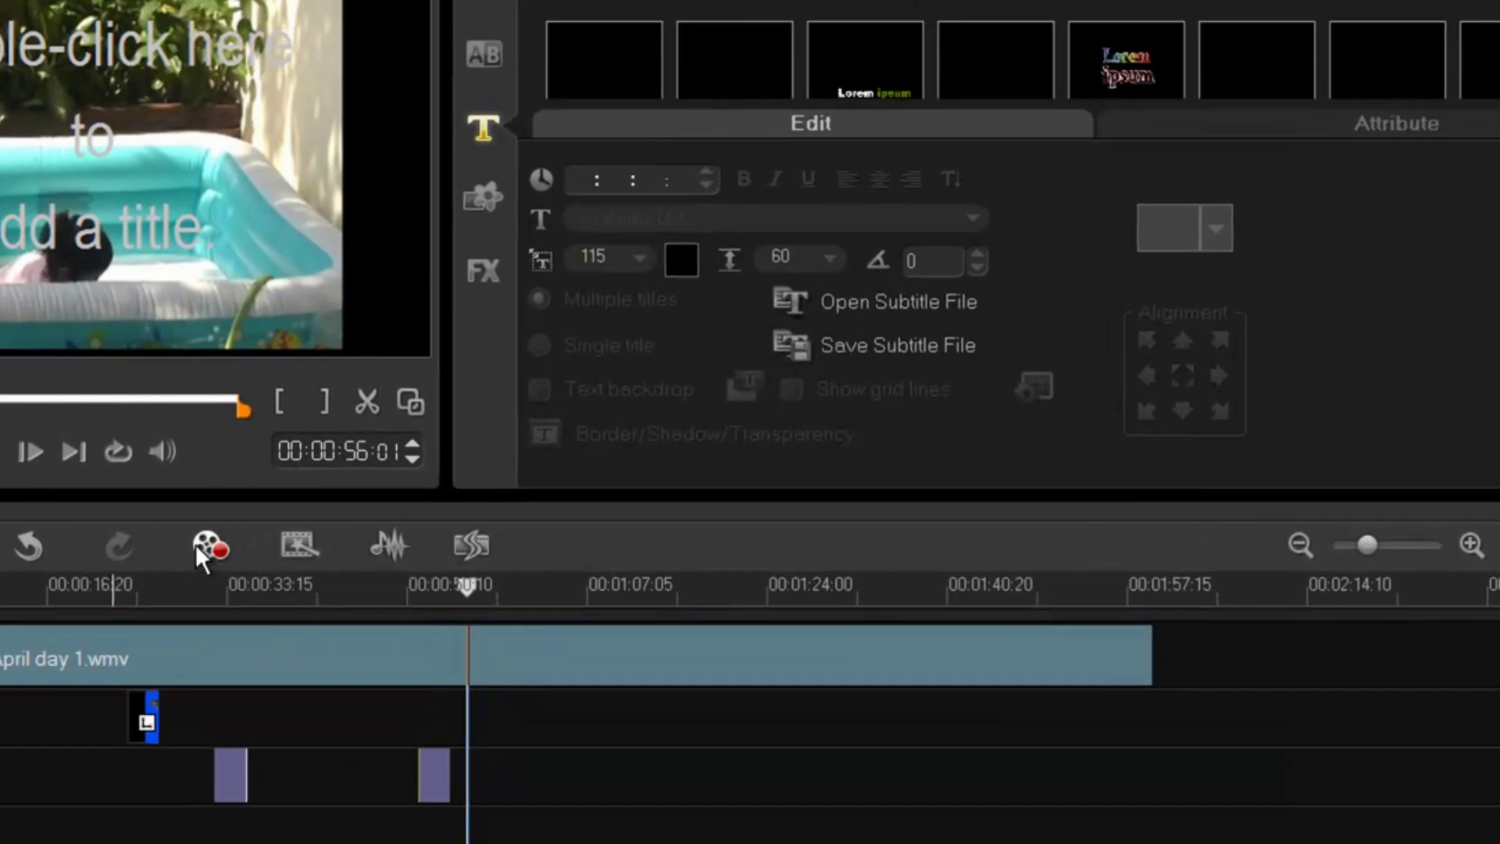
# - Record a voice-over narration onto the voice track
pyautogui.click(197, 547)
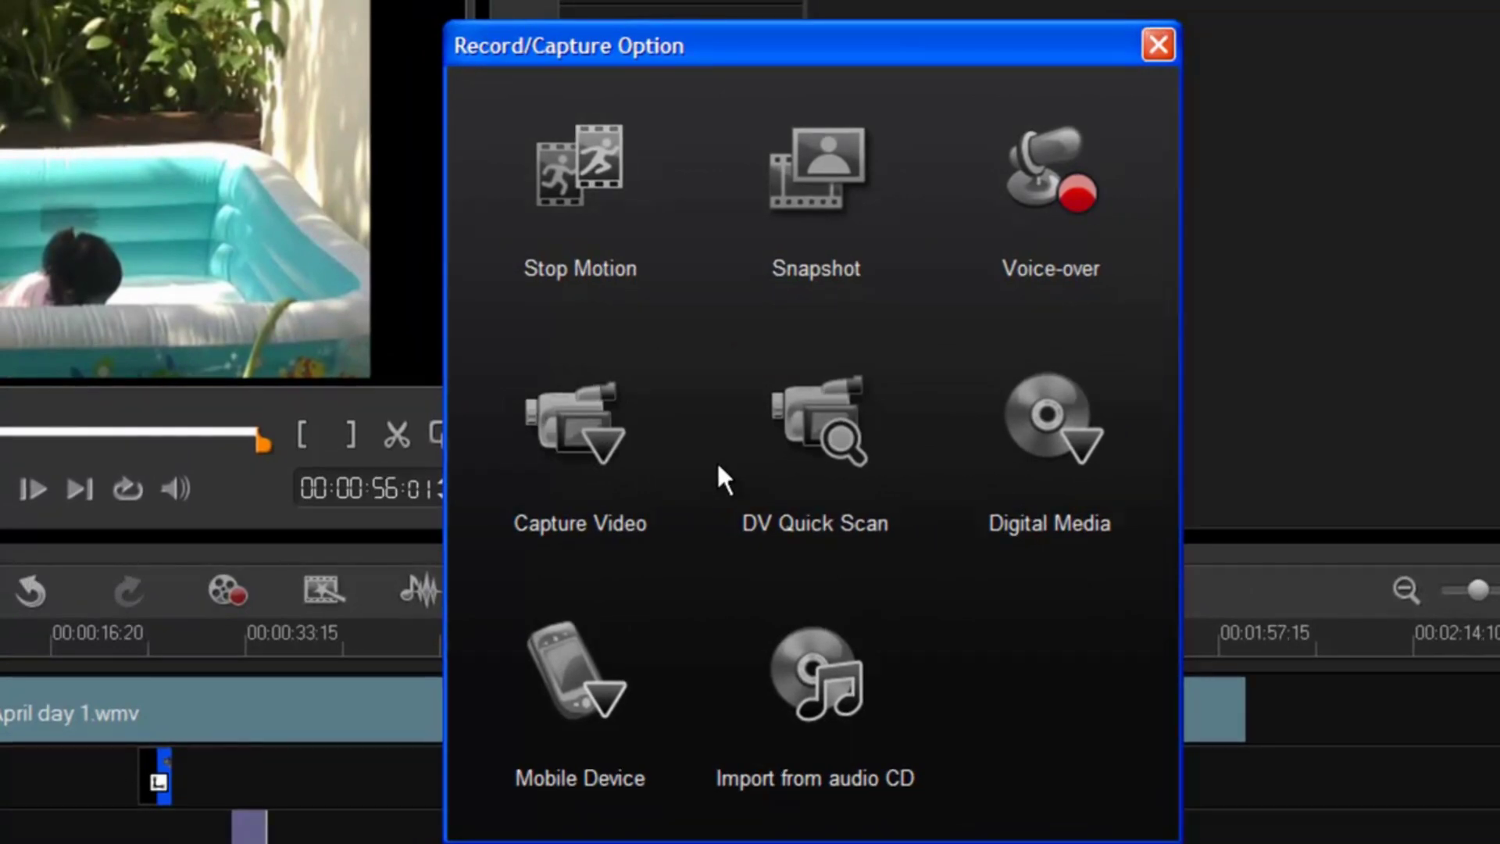
pyautogui.click(1026, 224)
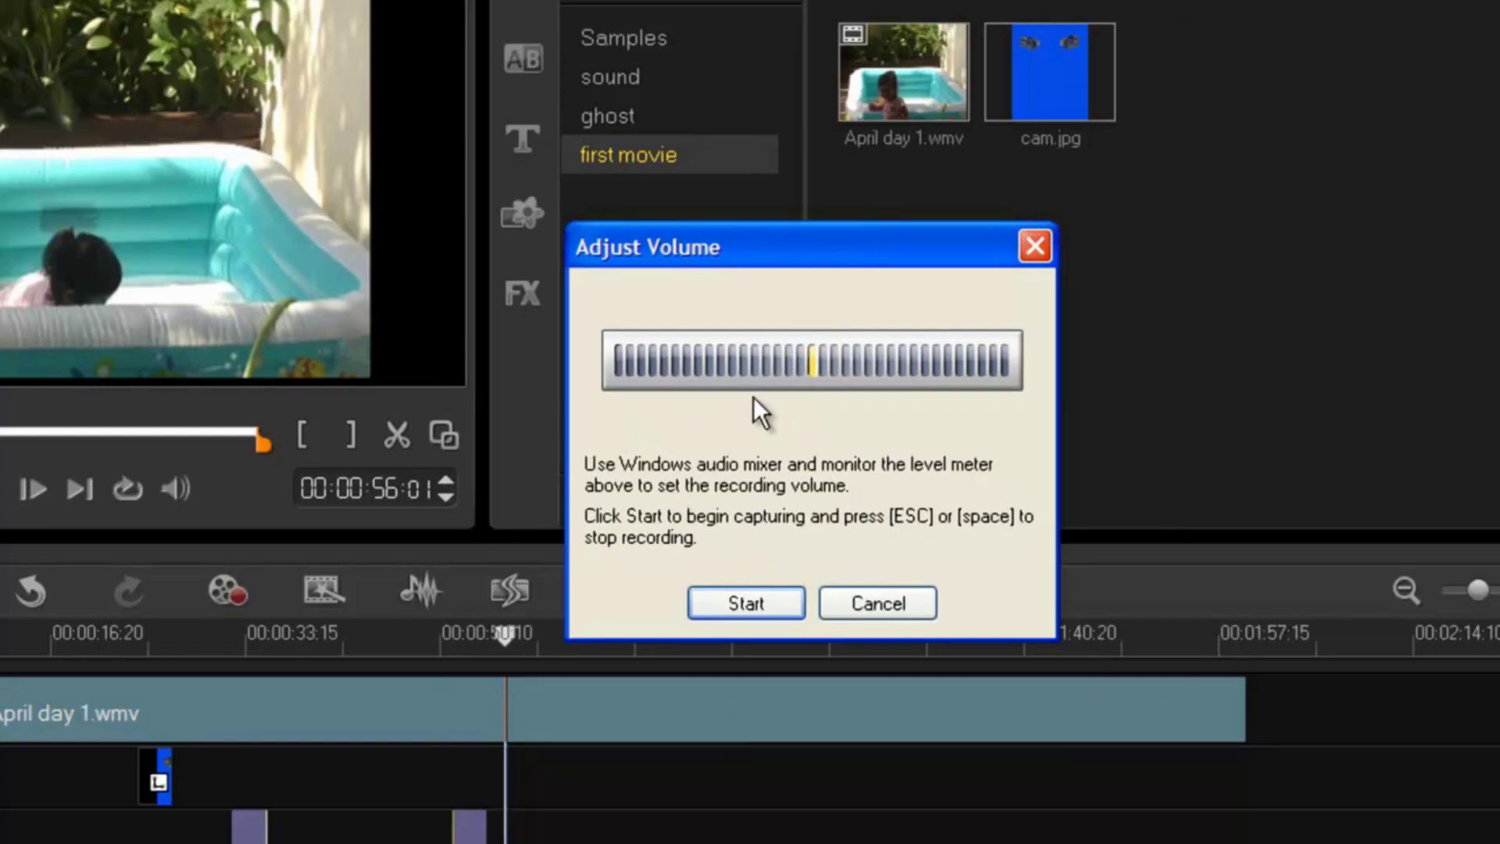
pyautogui.click(747, 603)
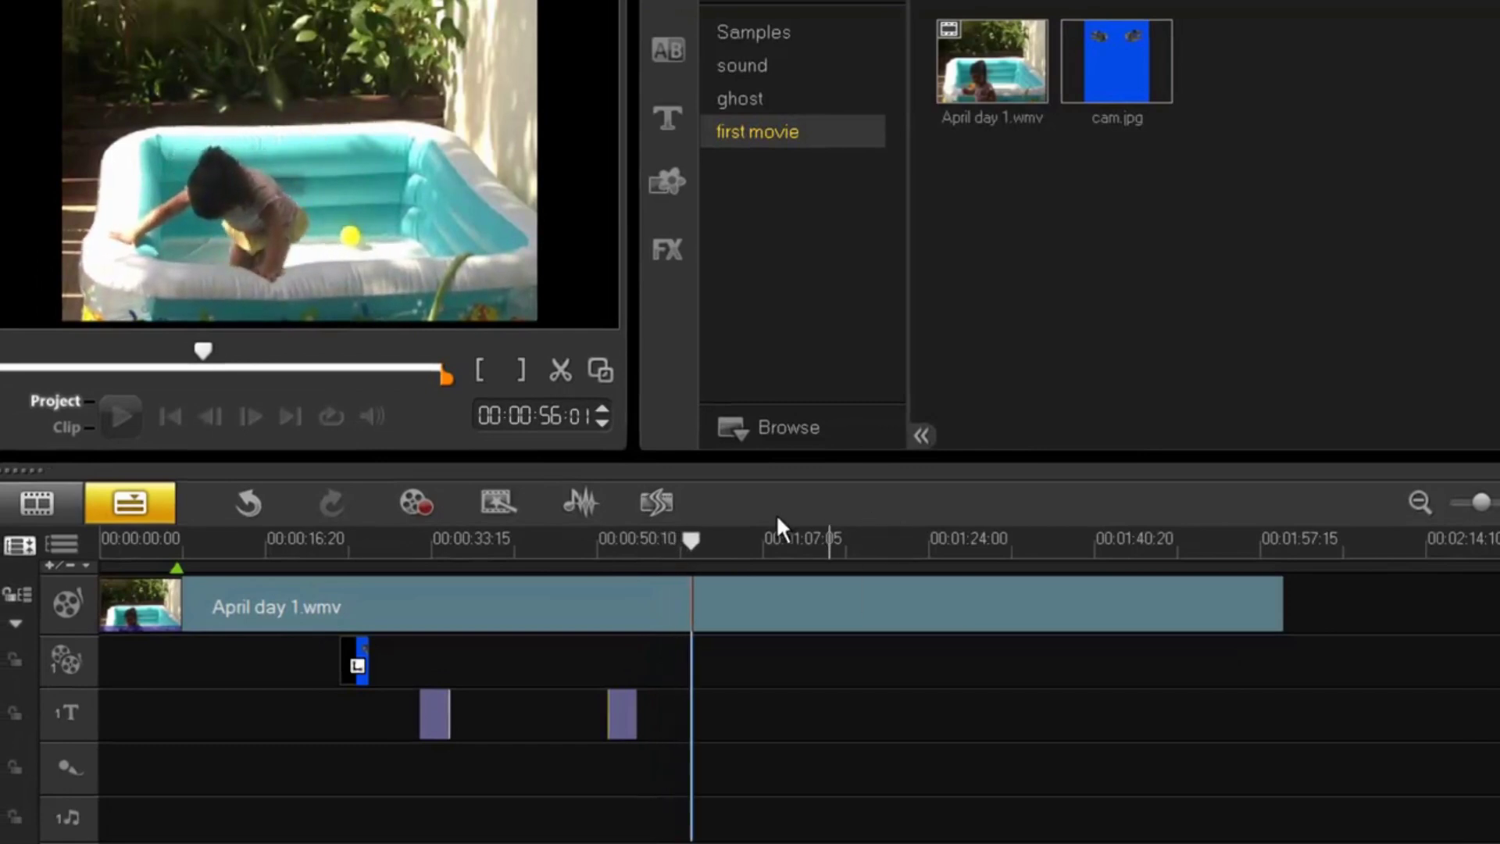
pyautogui.press('space')
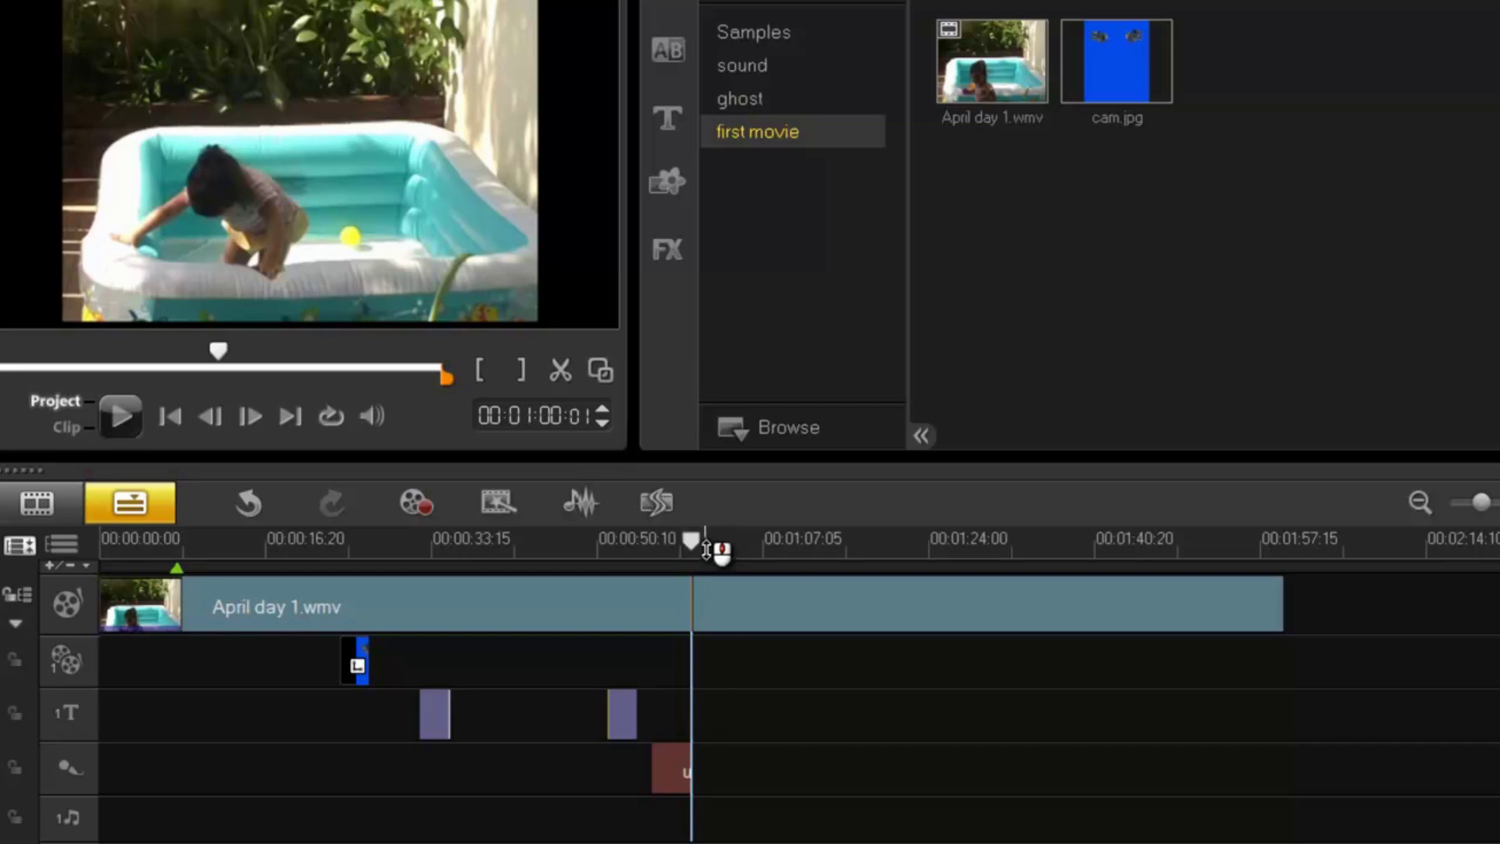
# - Play back the recorded narration from about 00:00:54
pyautogui.moveTo(711, 553); pyautogui.dragTo(641, 545)
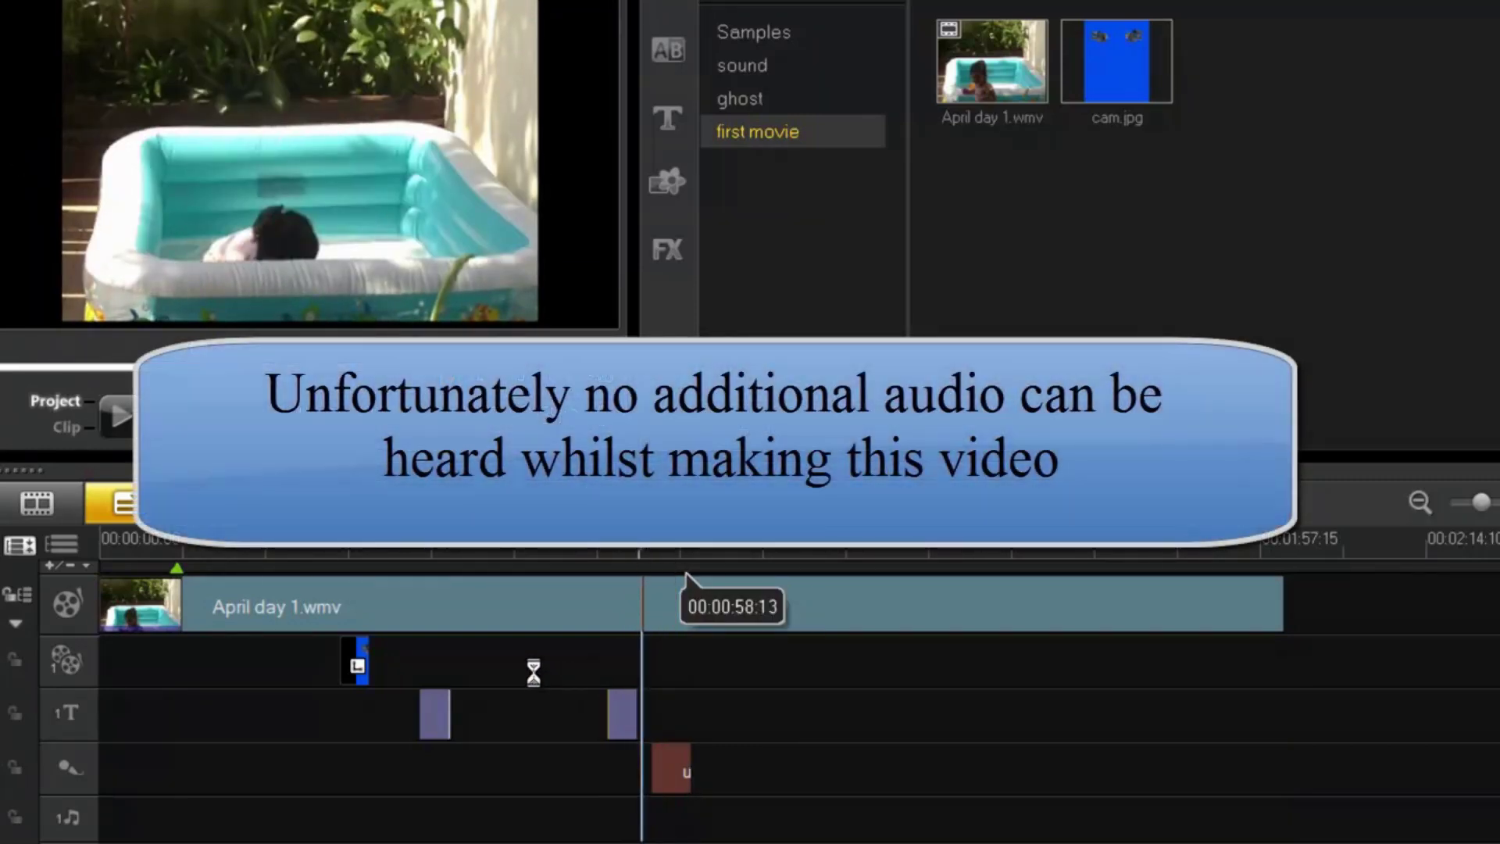
pyautogui.press('space')
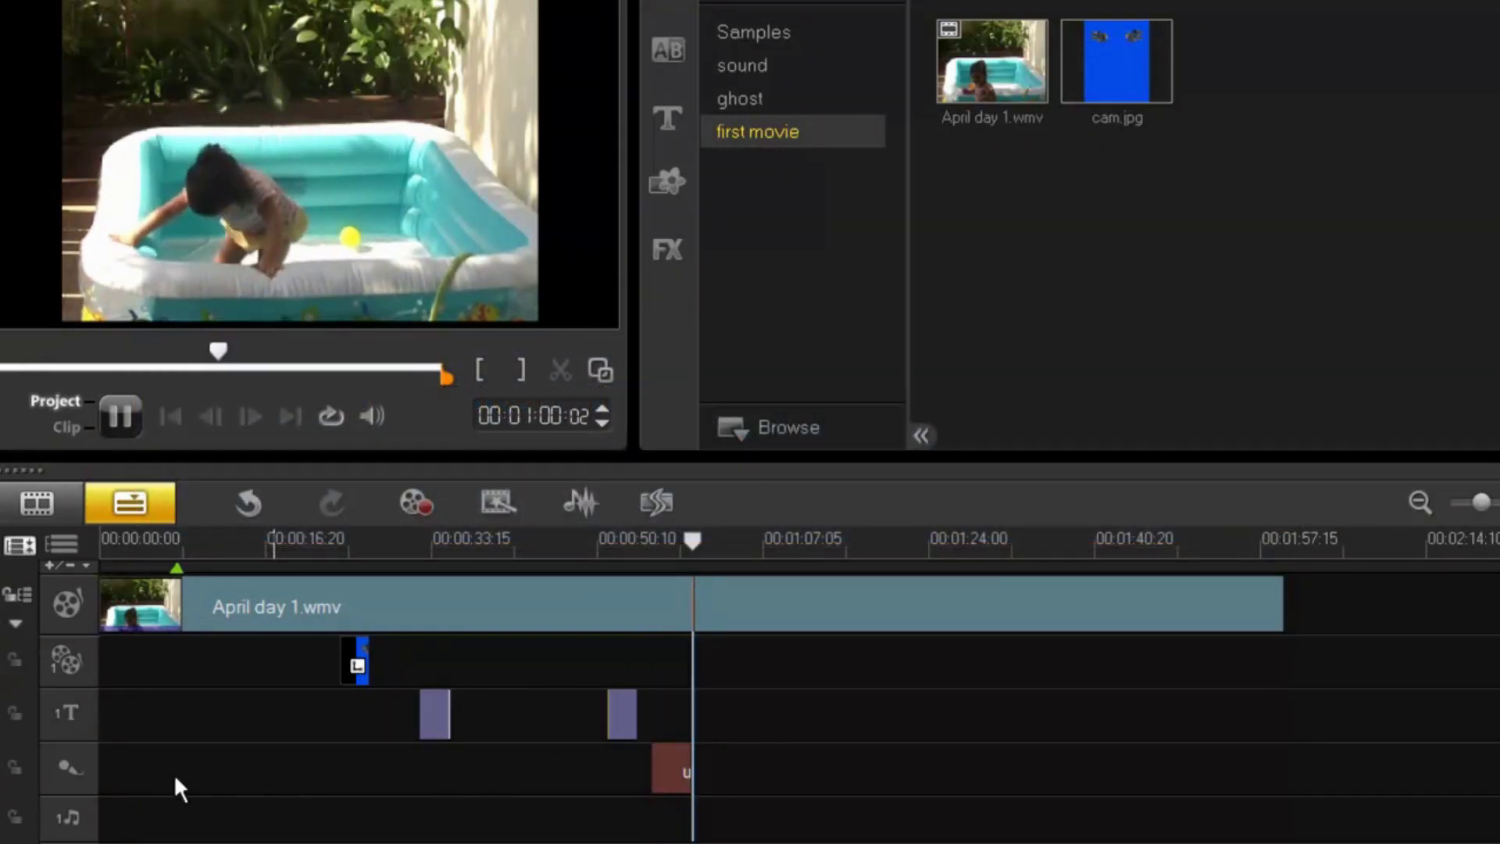
pyautogui.press('space')
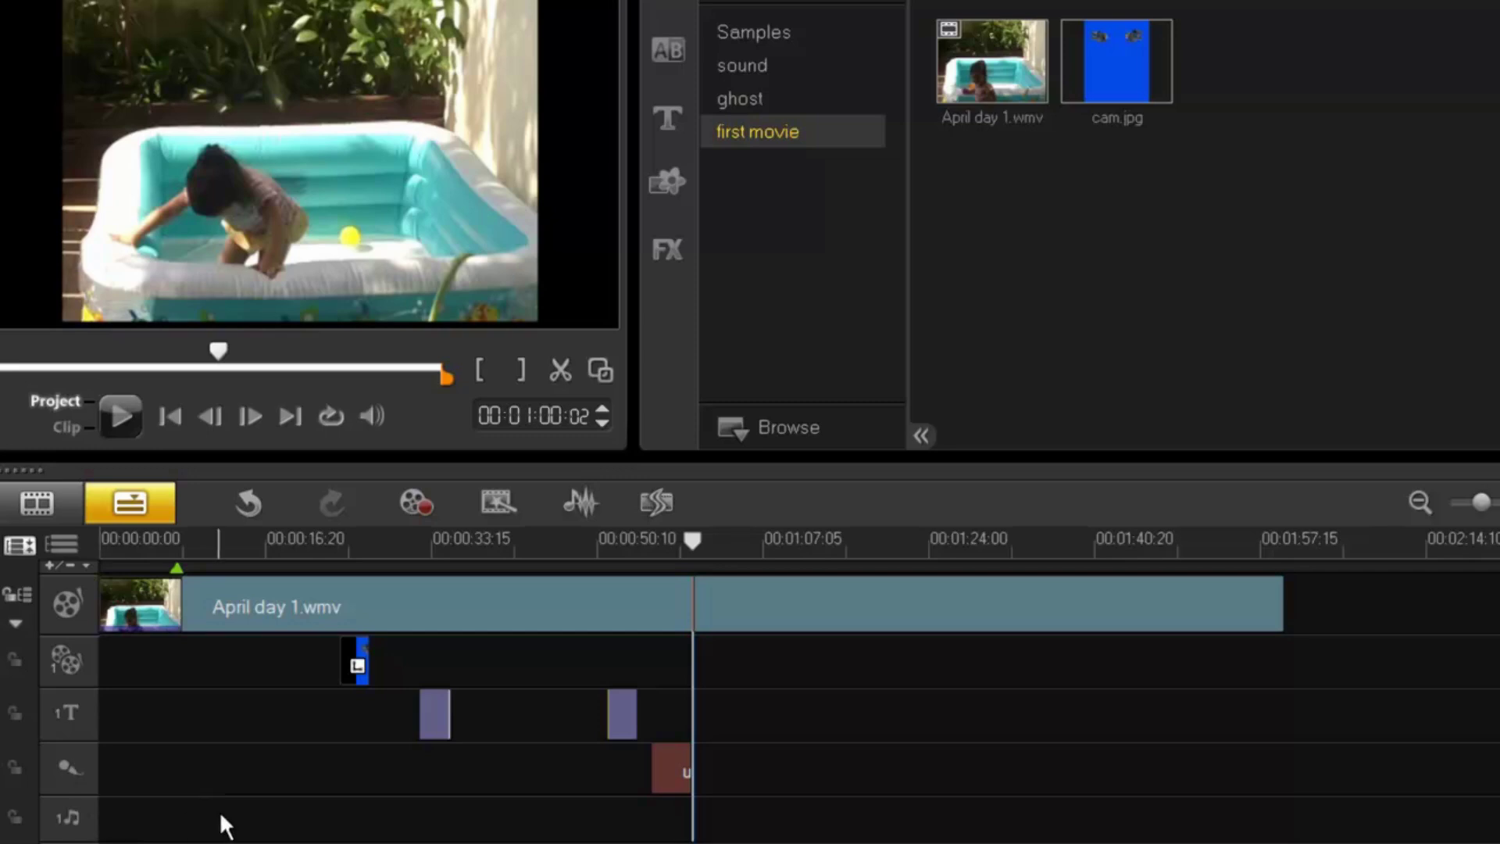
# - Import Cool Change.mp3 from music > Little River Band - Singles and place it on the music track
pyautogui.click(949, 8)
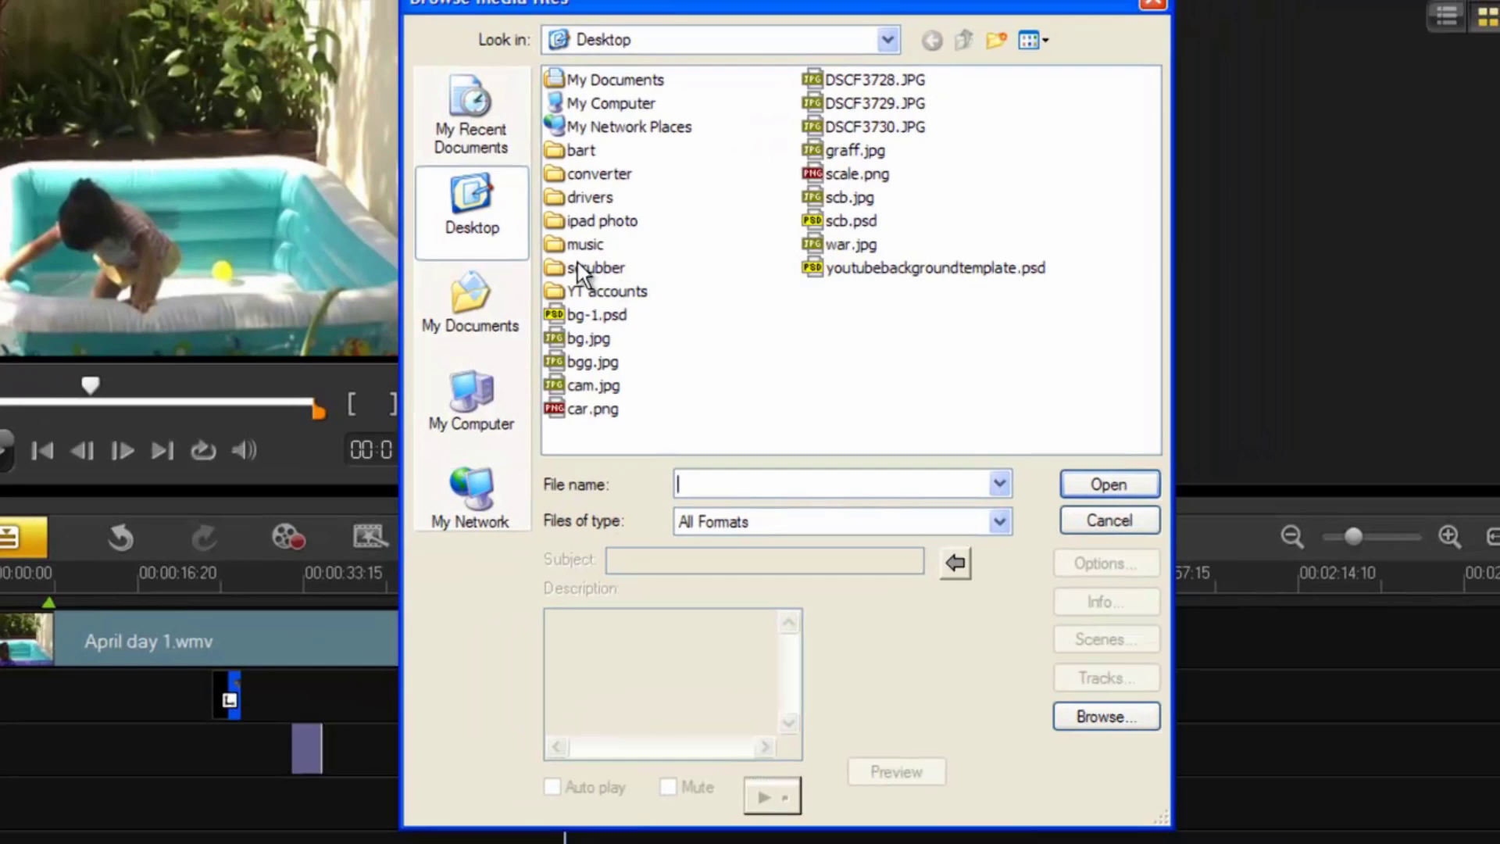
pyautogui.doubleClick(582, 246)
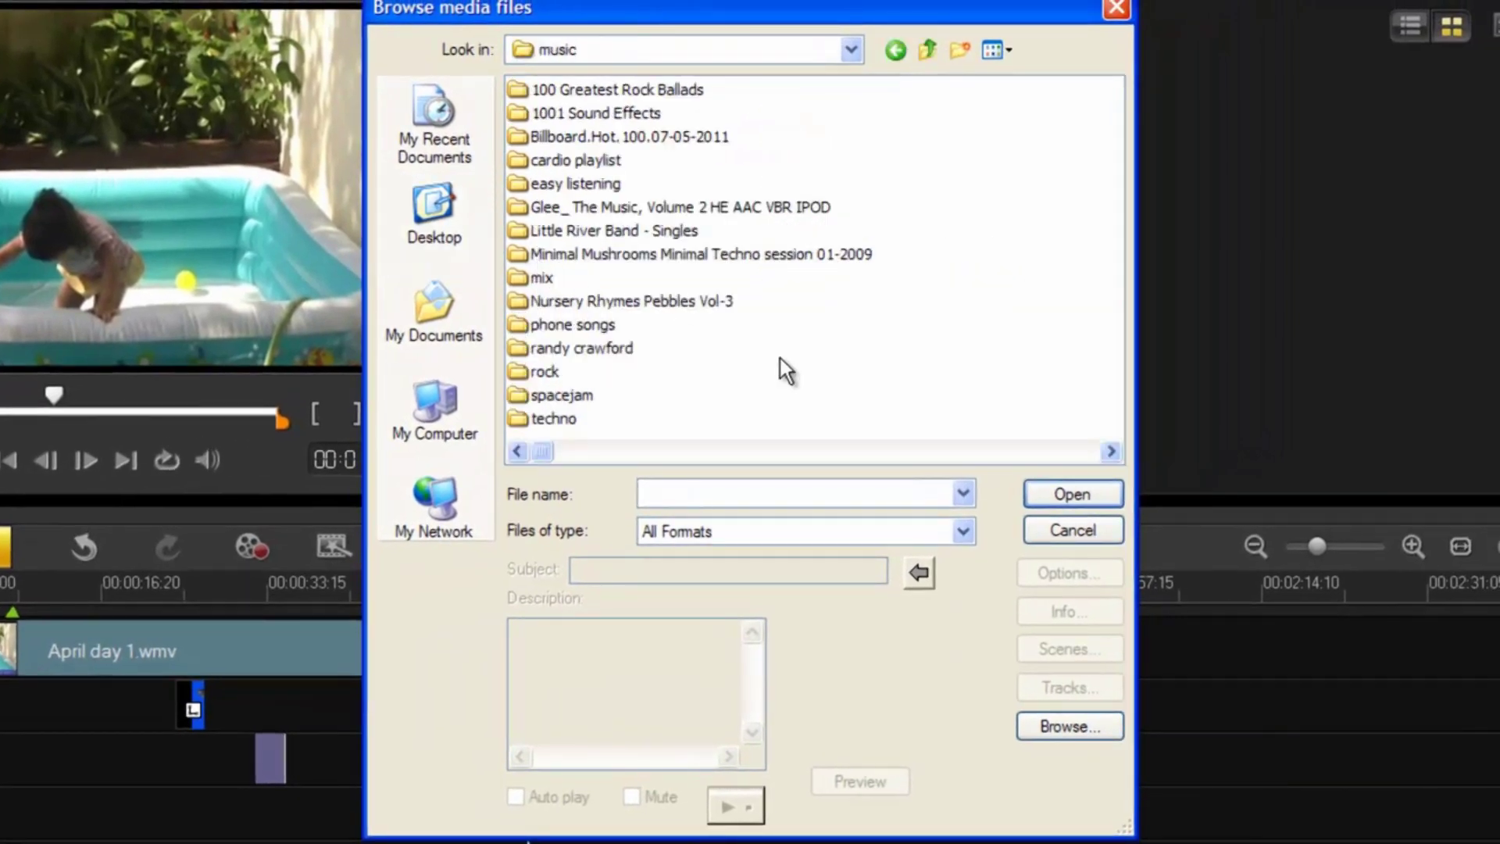
pyautogui.doubleClick(584, 232)
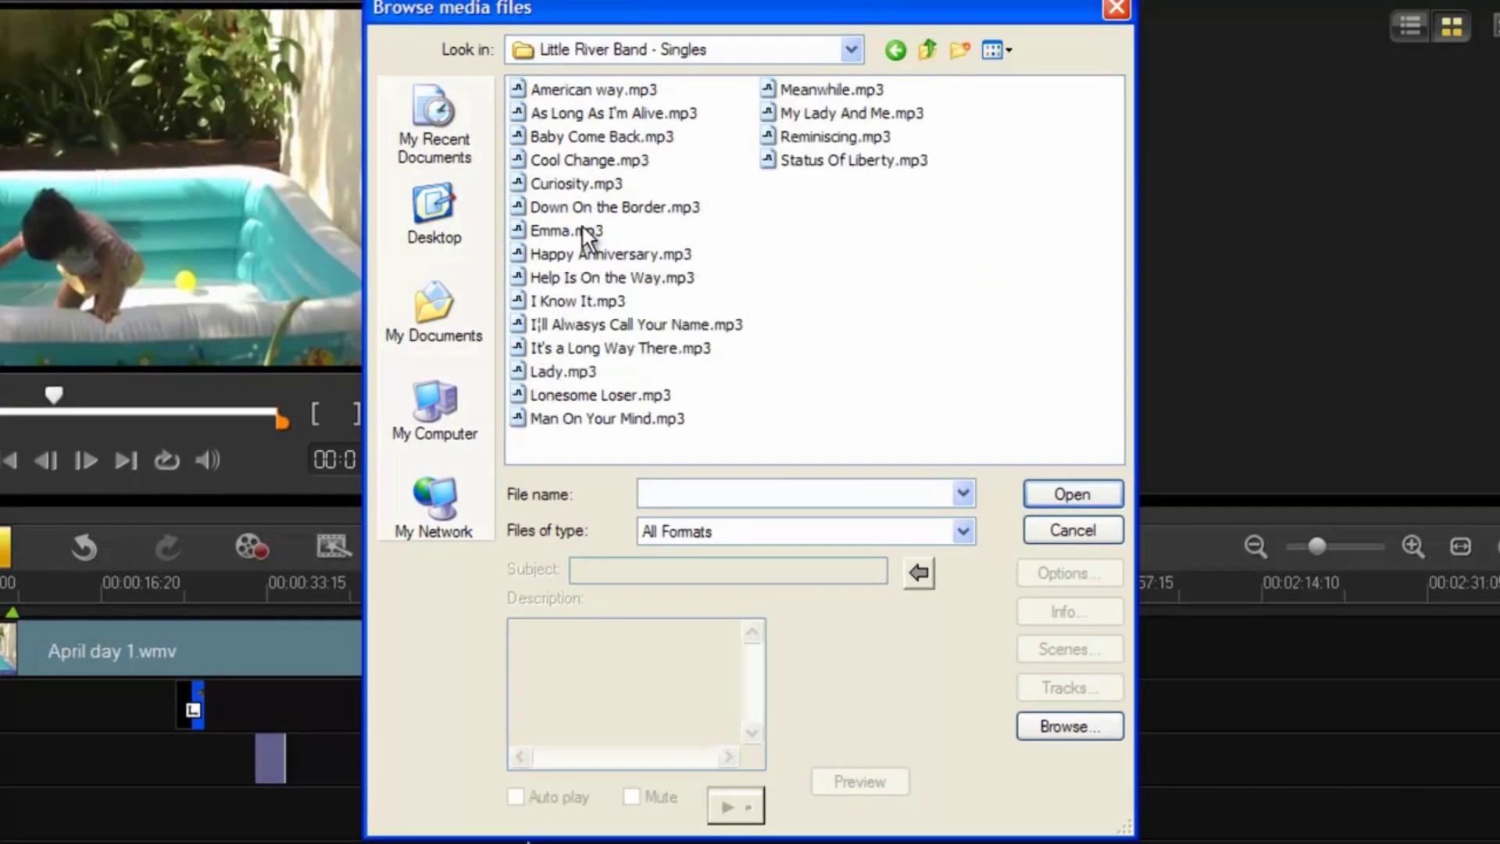
pyautogui.doubleClick(571, 162)
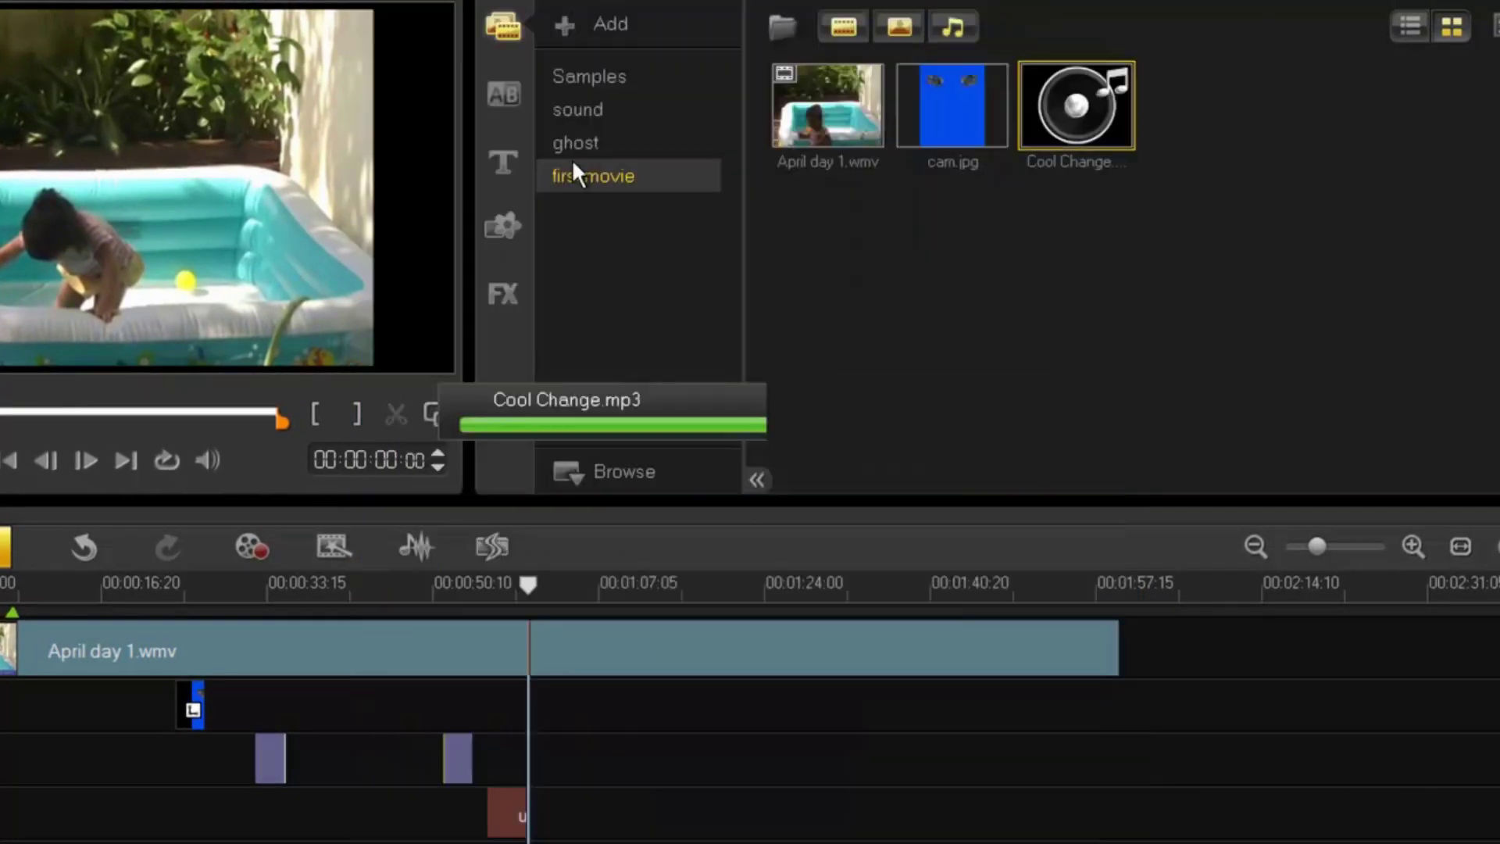
pyautogui.moveTo(1071, 157); pyautogui.dragTo(176, 836)
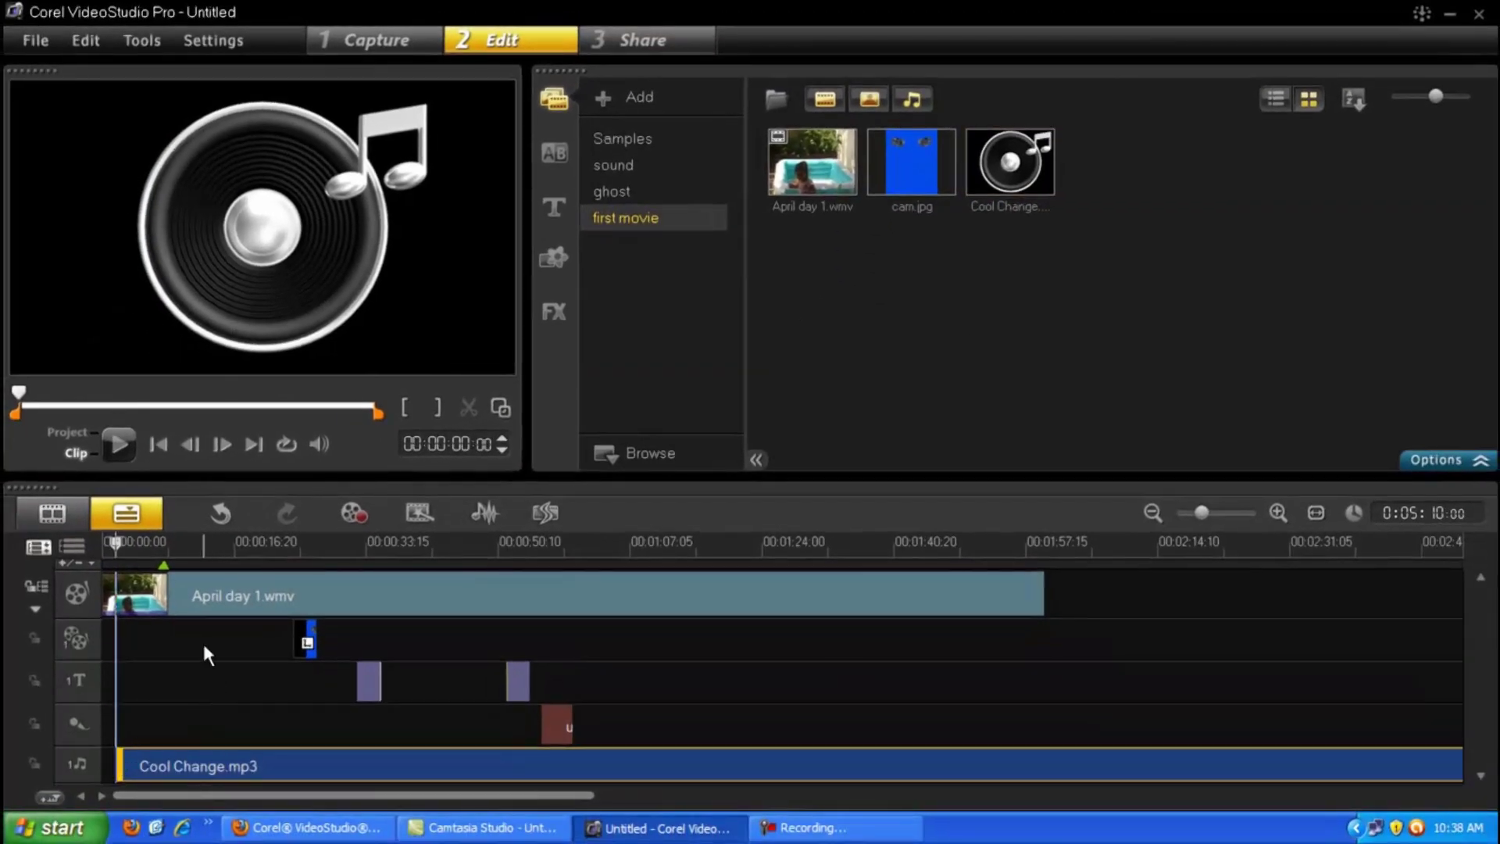
pyautogui.click(188, 543)
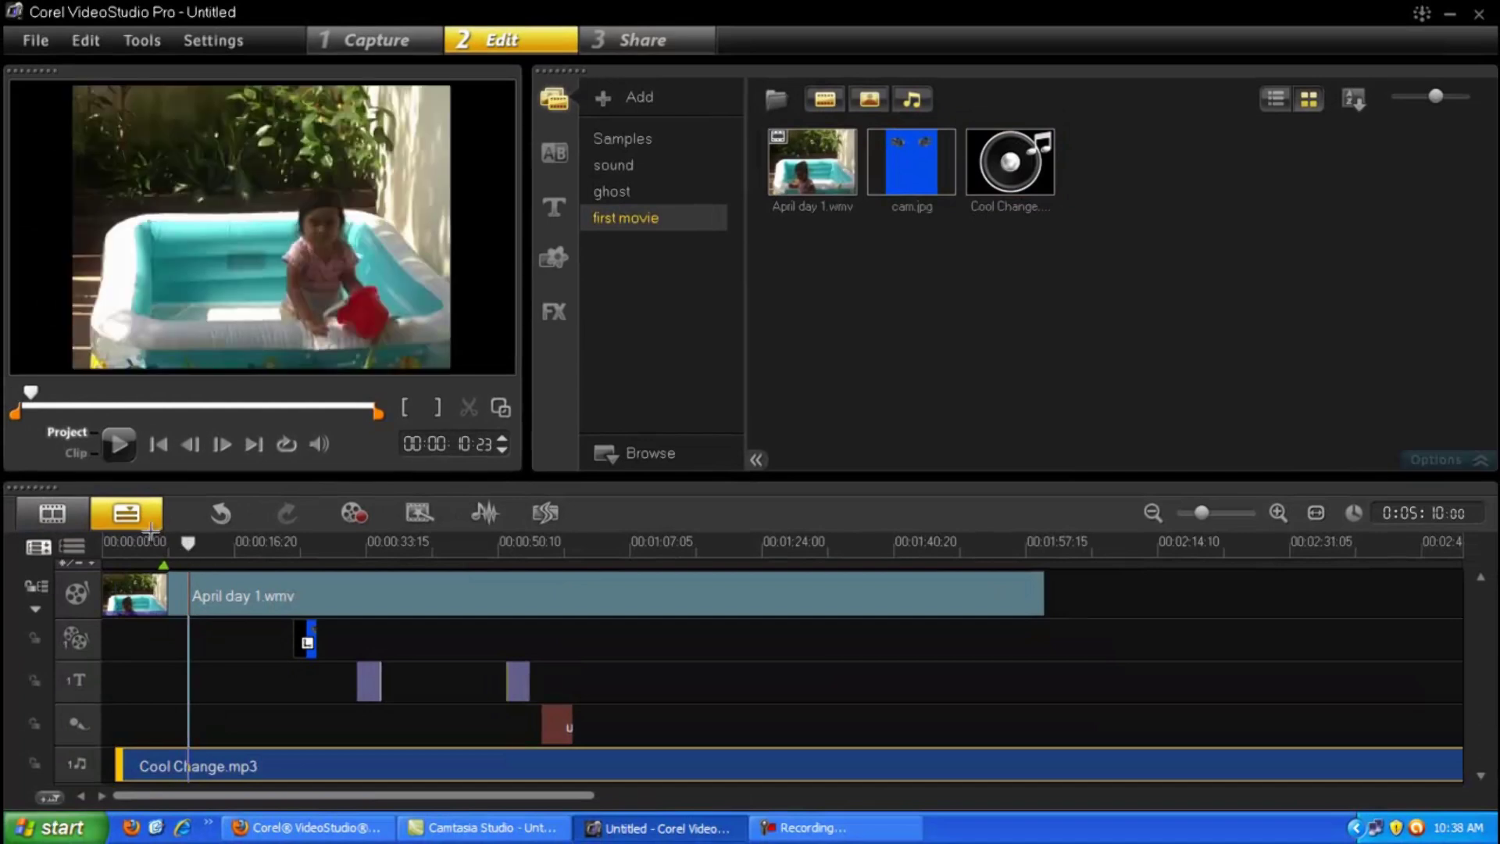
pyautogui.click(117, 445)
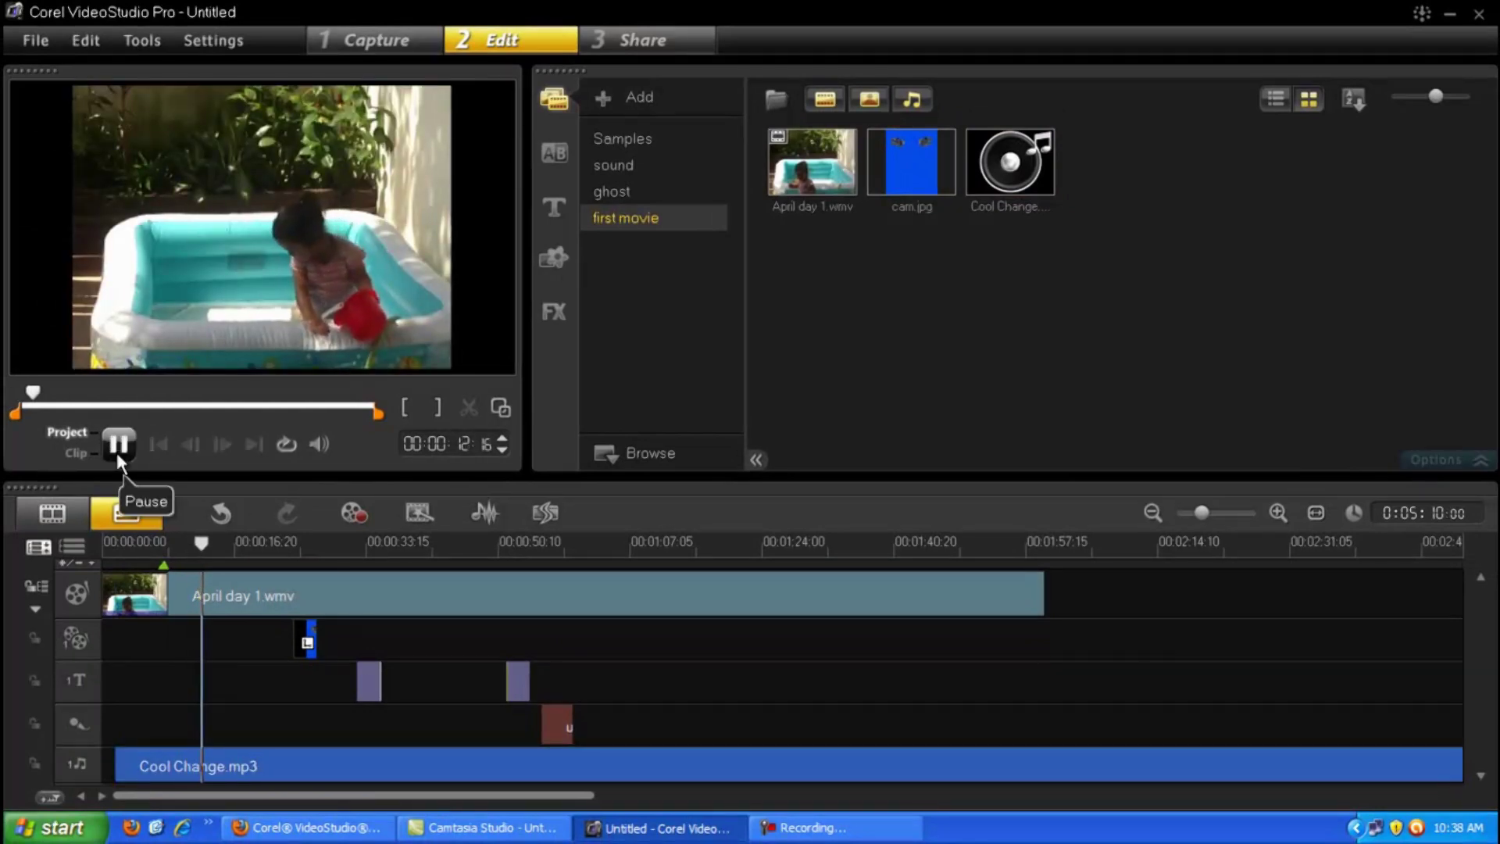
pyautogui.click(116, 453)
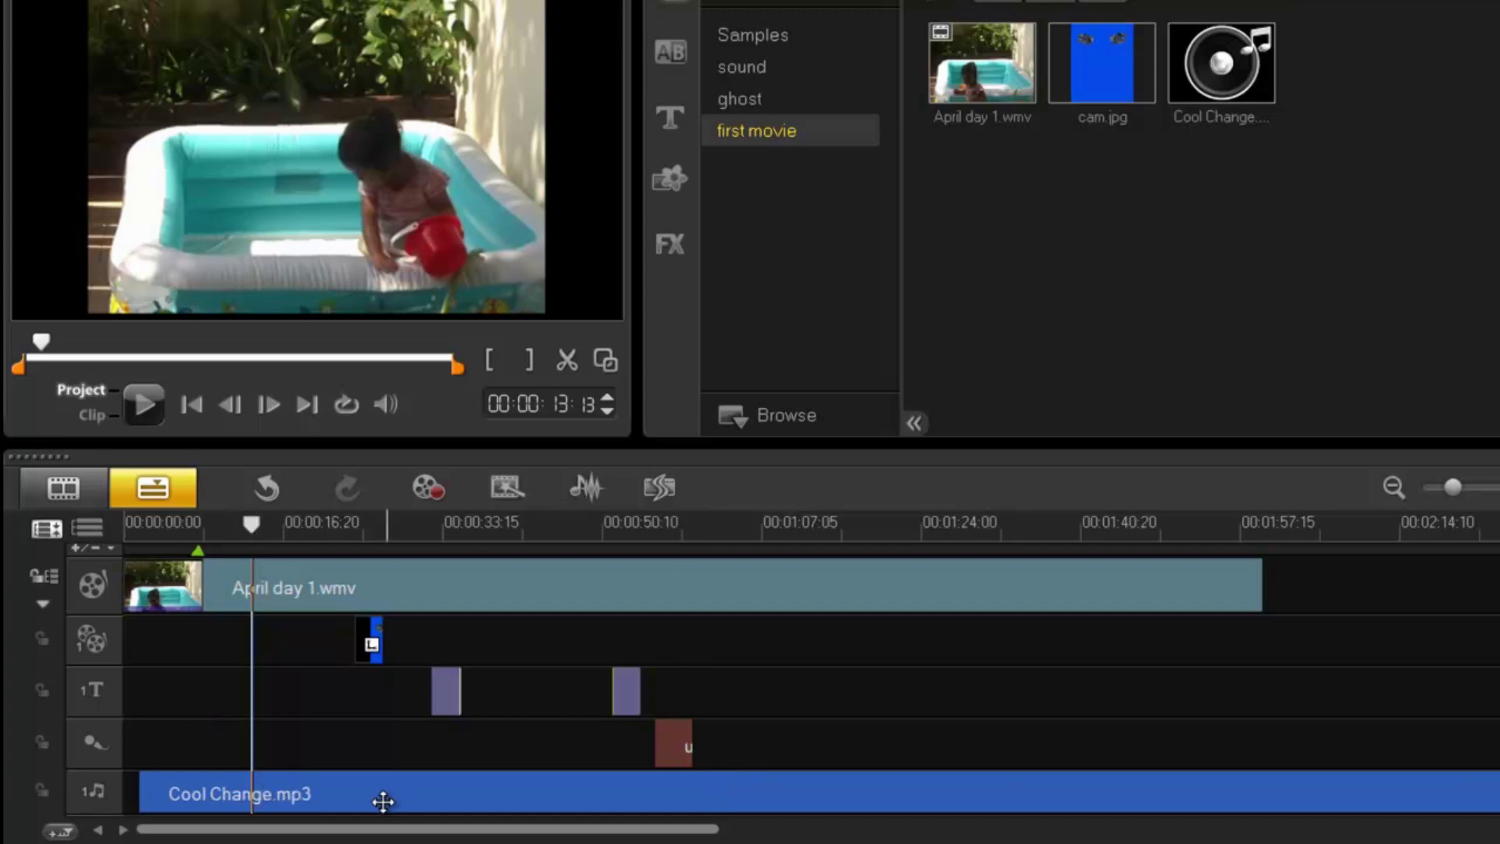
# - Start Cool Change.mp3 at 00:00:00 and split April day 1.wmv at 00:01:36
pyautogui.click(672, 799)
pyautogui.moveTo(671, 799); pyautogui.dragTo(658, 799)
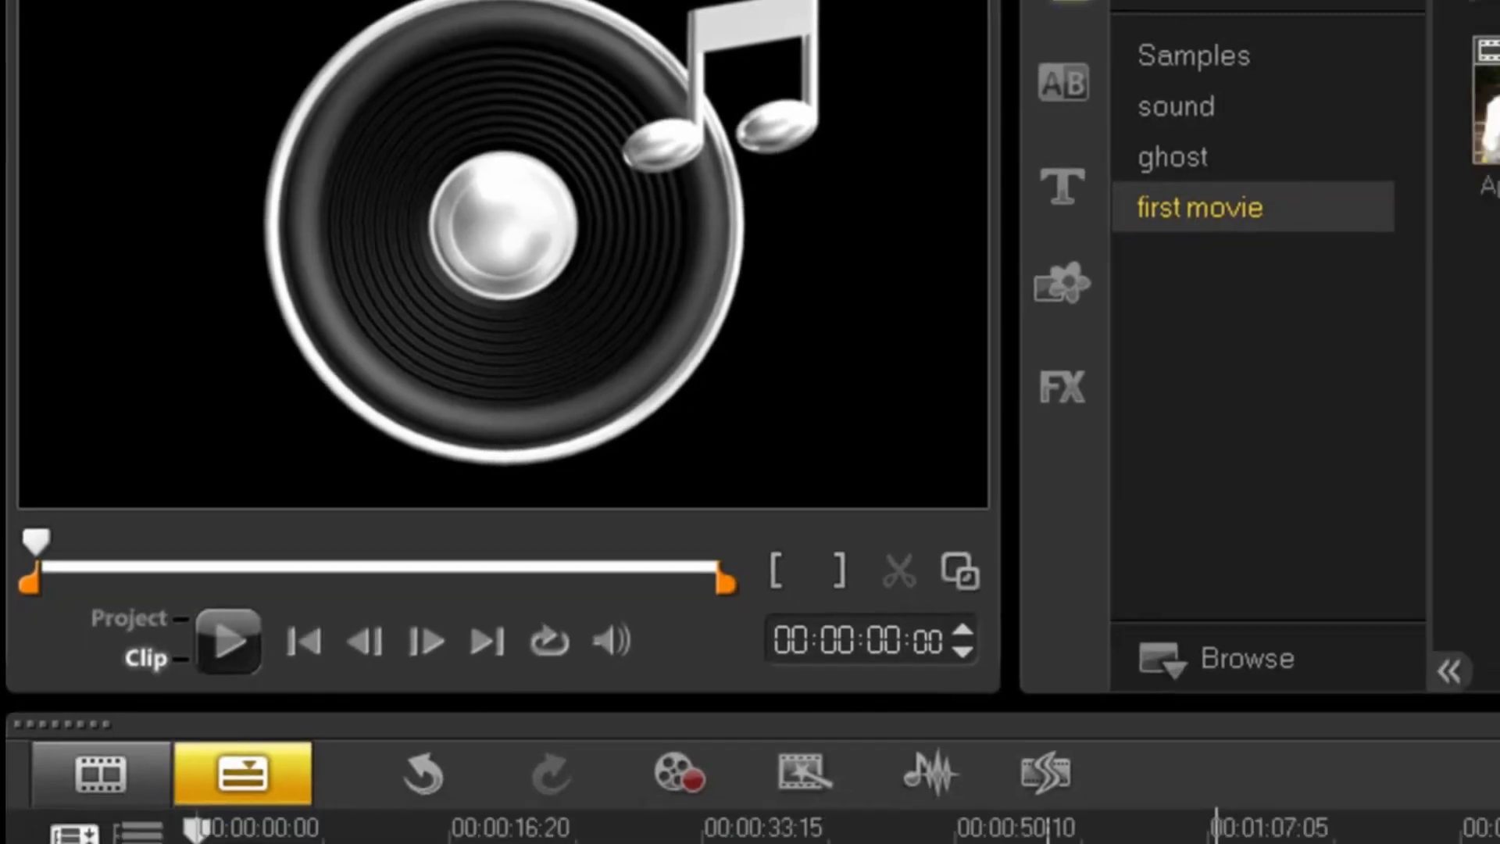
pyautogui.click(847, 659)
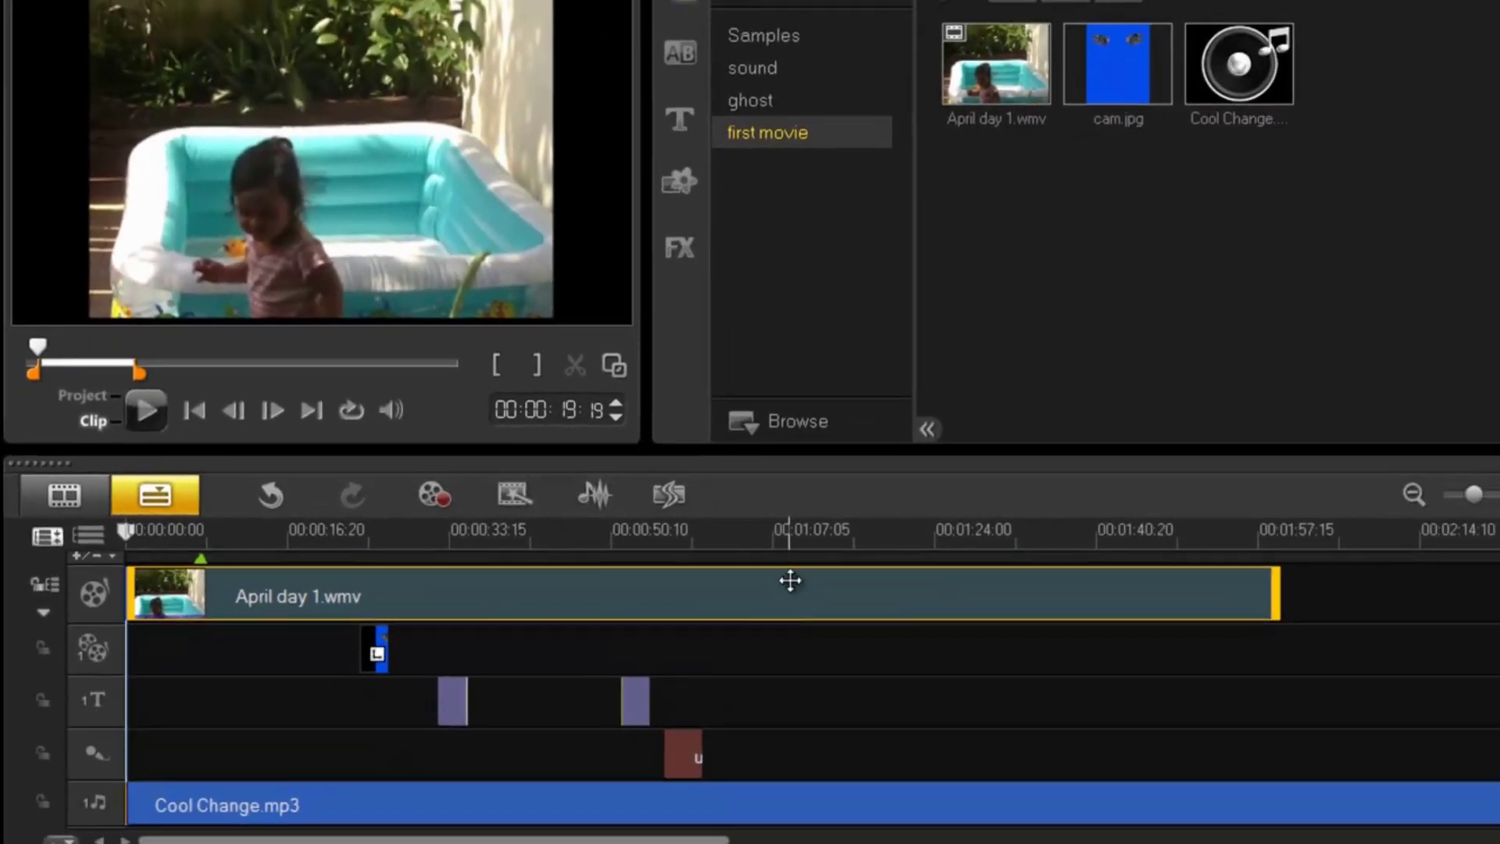
pyautogui.click(771, 529)
pyautogui.press('space')
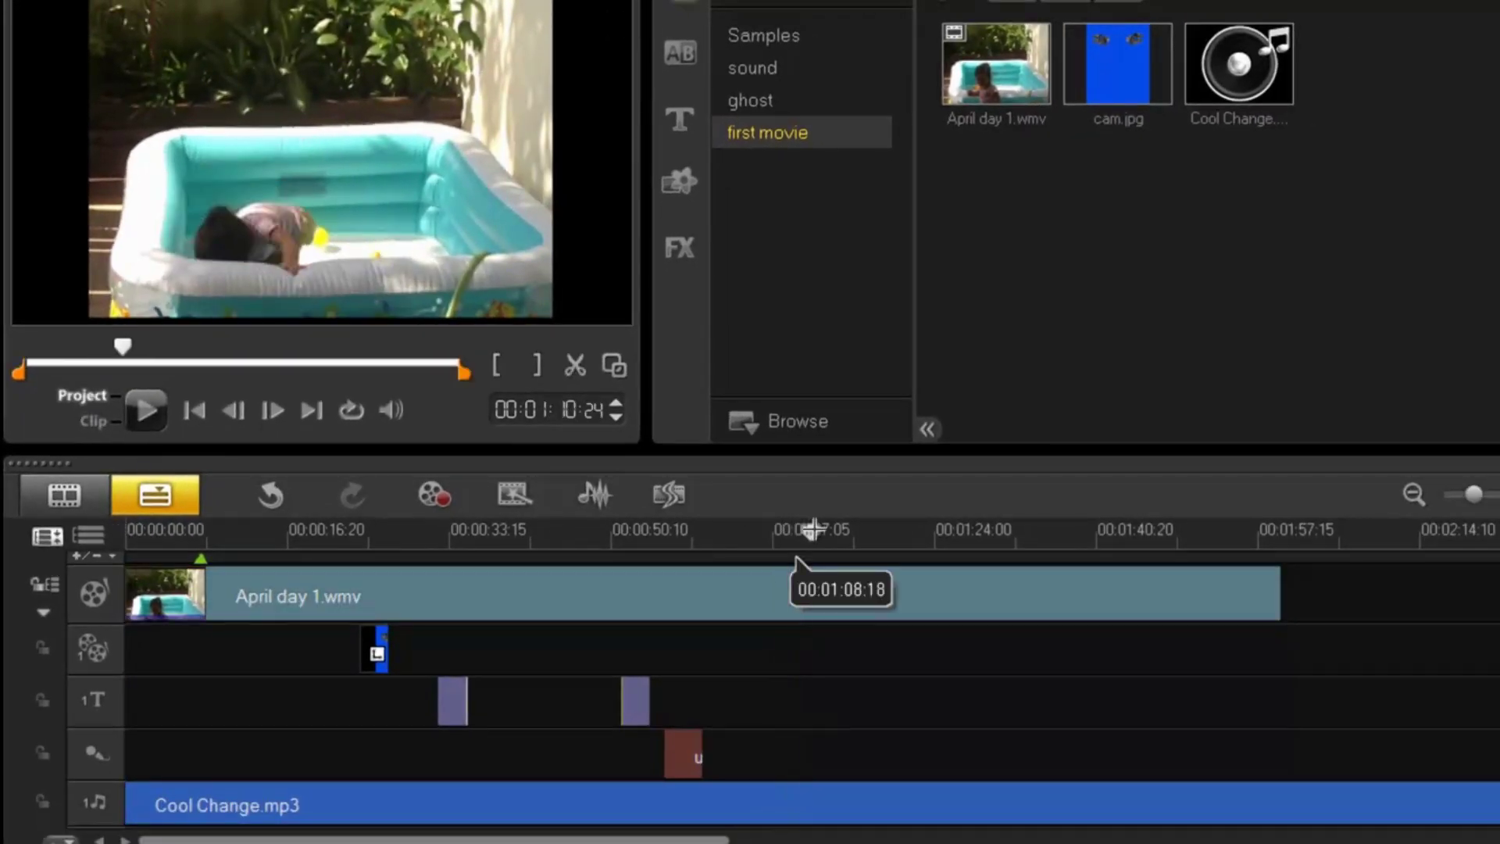
pyautogui.press('space')
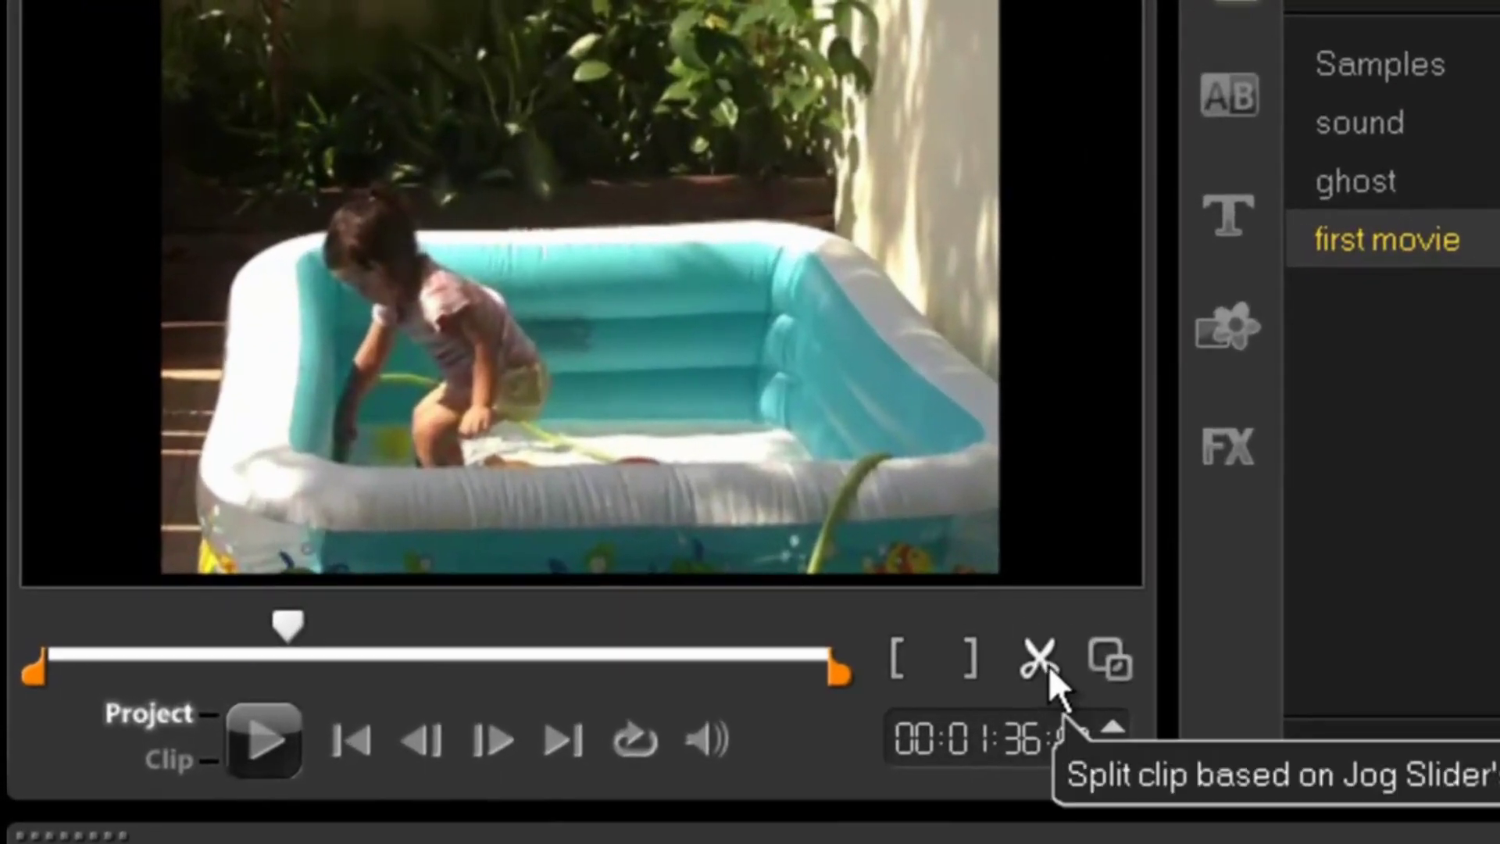
pyautogui.click(1043, 663)
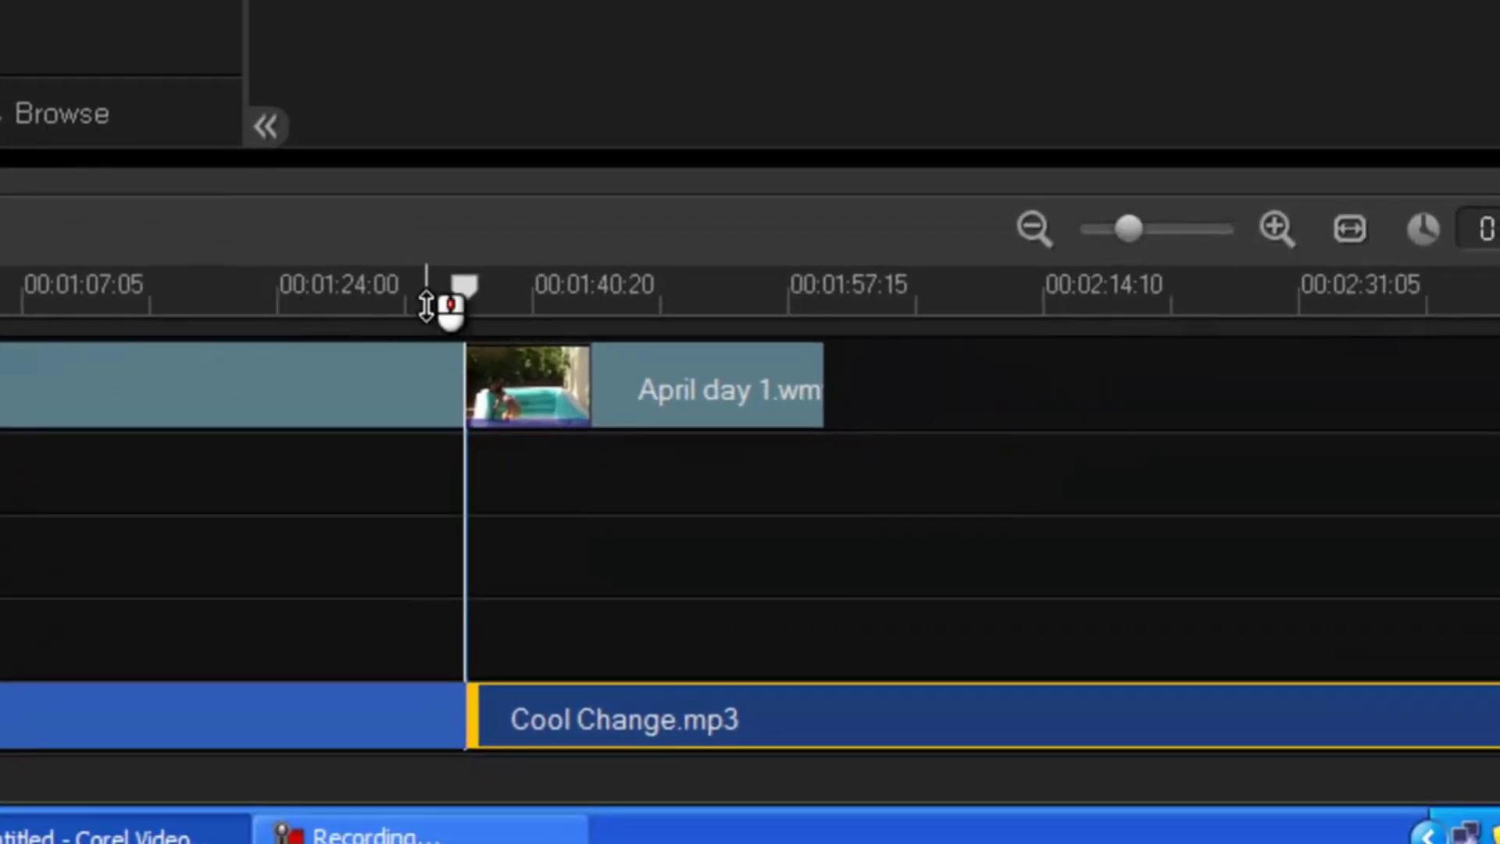
# - Delete the video piece after the 00:01:36 split
pyautogui.moveTo(479, 288); pyautogui.dragTo(184, 340)
pyautogui.moveTo(168, 288); pyautogui.dragTo(418, 289)
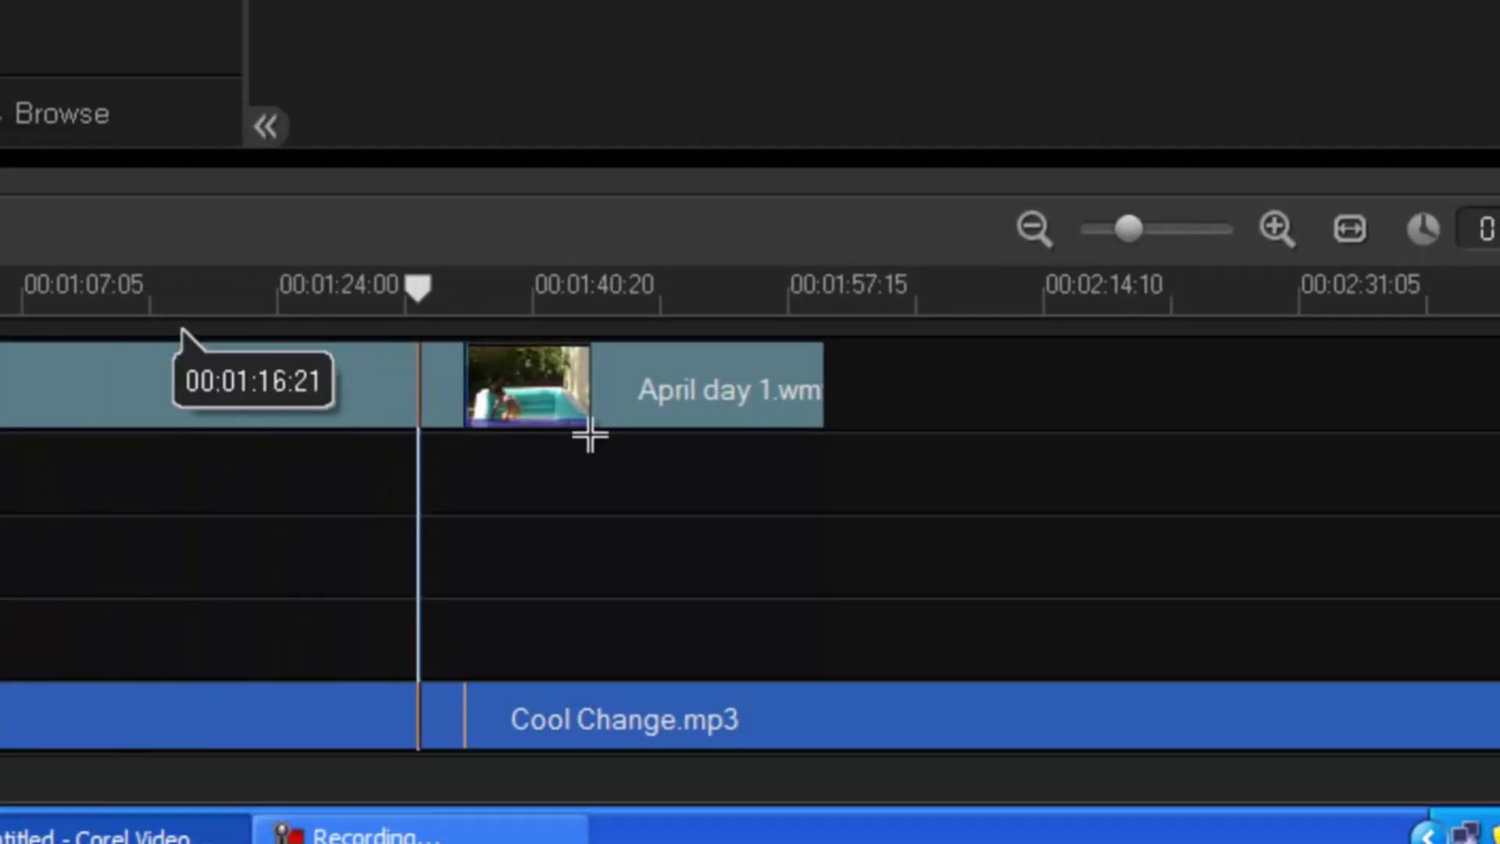
pyautogui.click(613, 399)
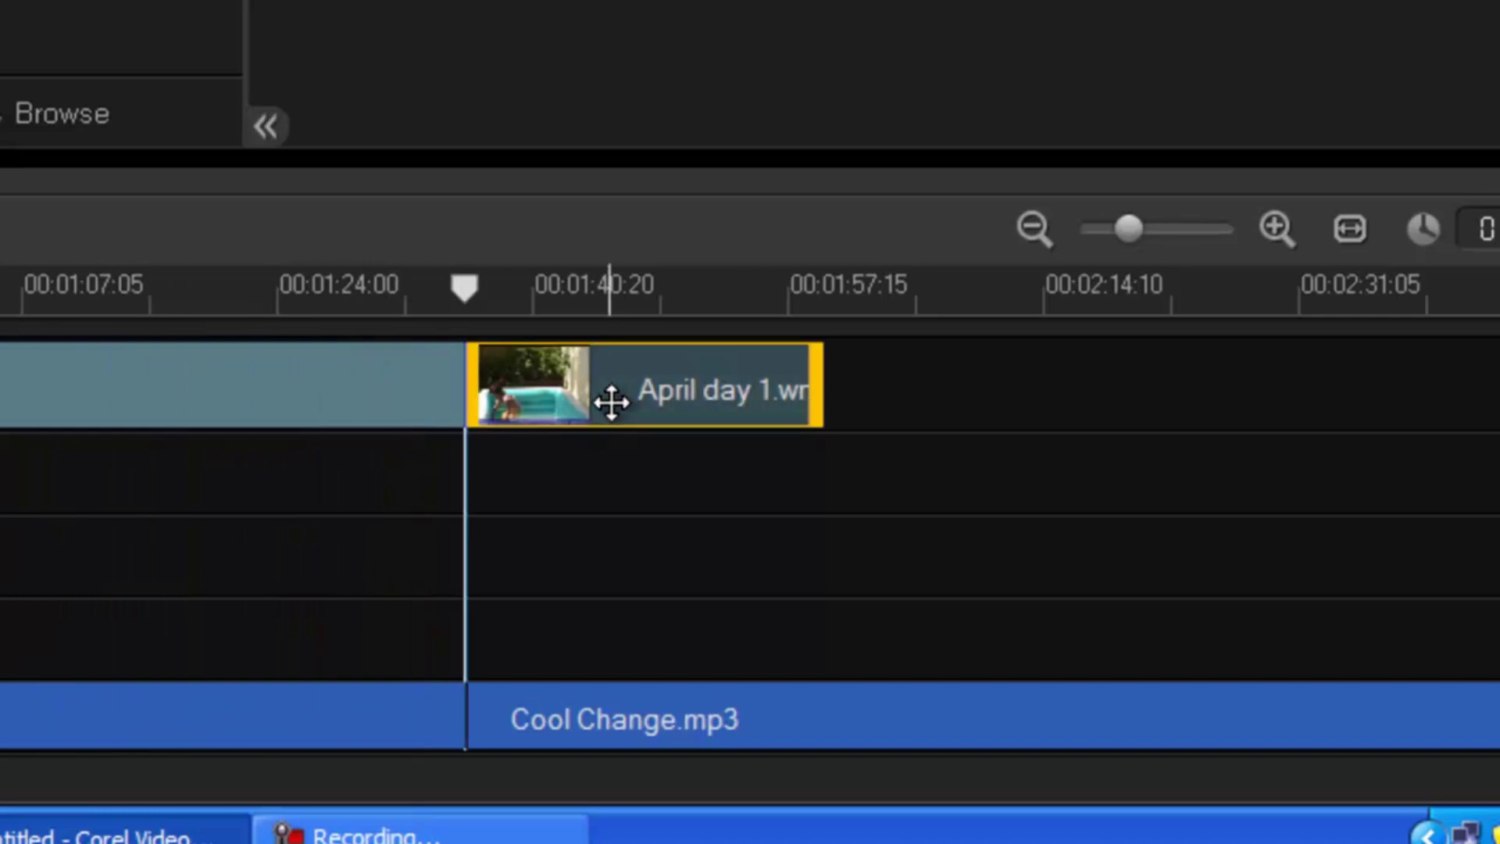
pyautogui.press('Delete')
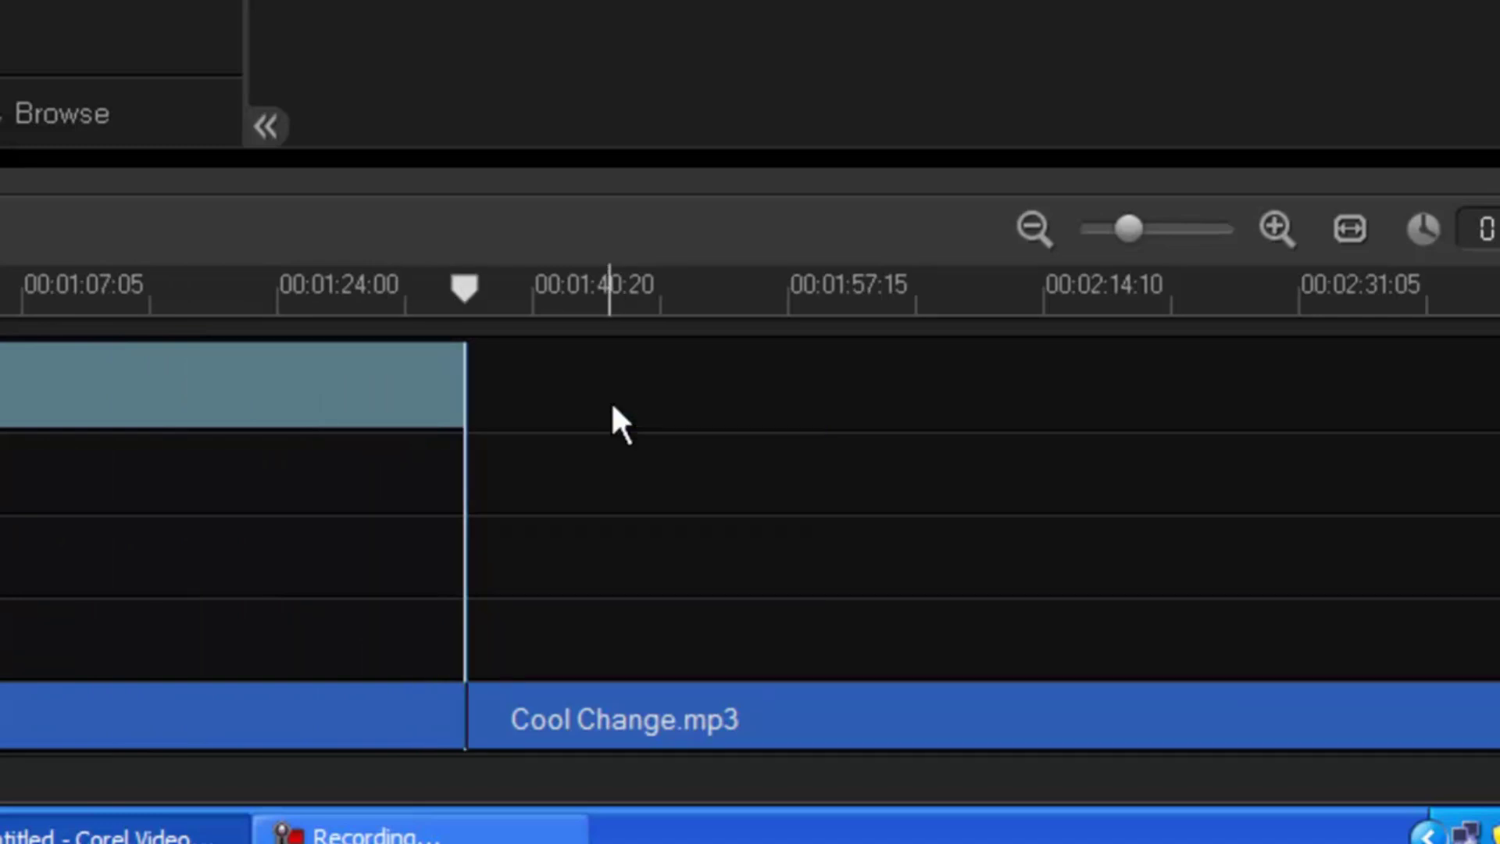
pyautogui.click(863, 713)
# - Delete the trailing Cool Change.mp3 piece so the project ends at 00:01:36:08
pyautogui.press('Delete')
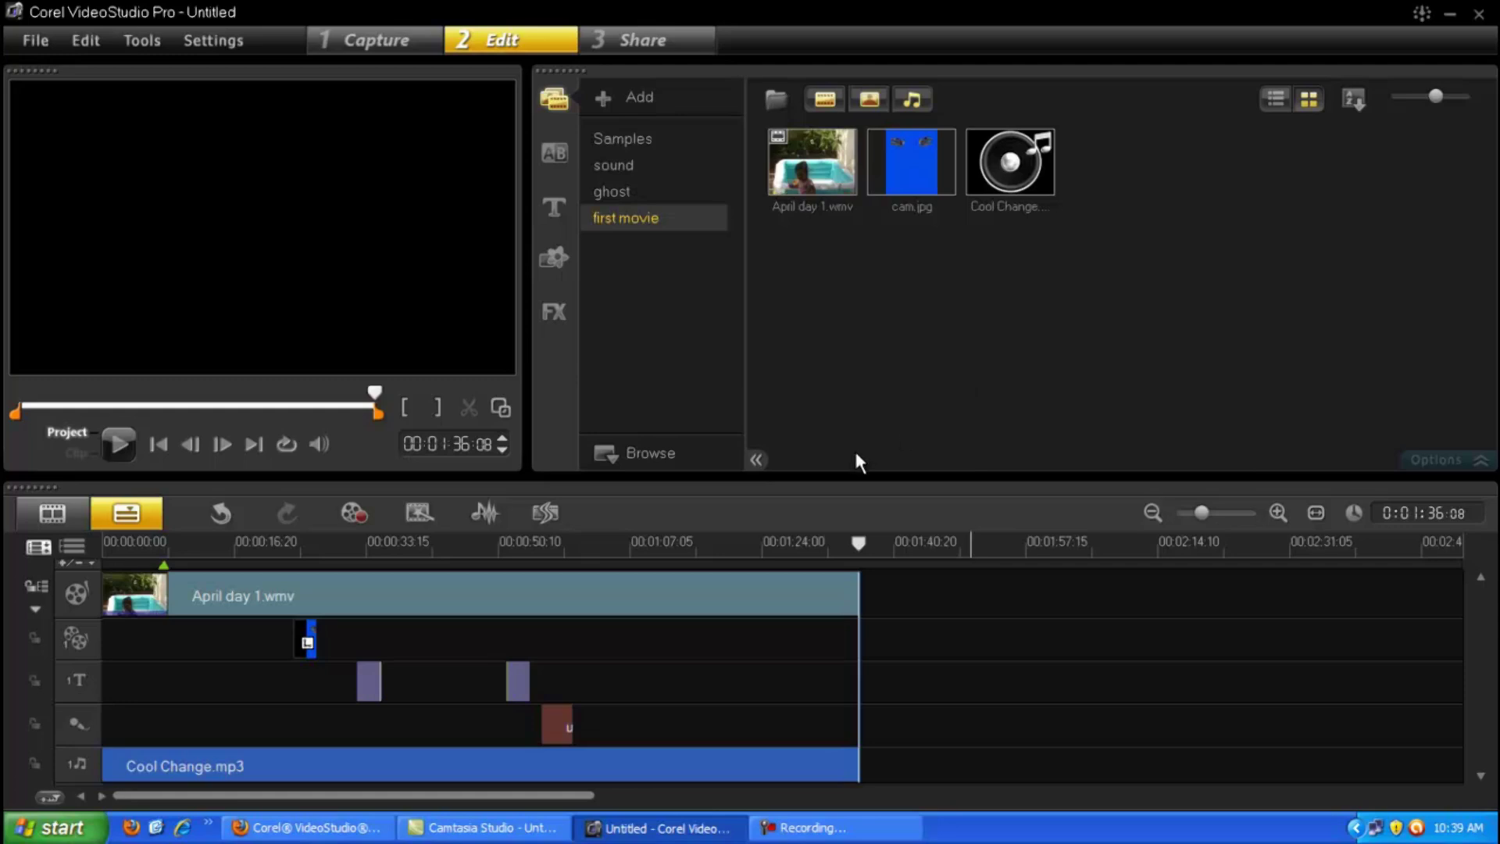
pyautogui.moveTo(857, 541); pyautogui.dragTo(282, 547)
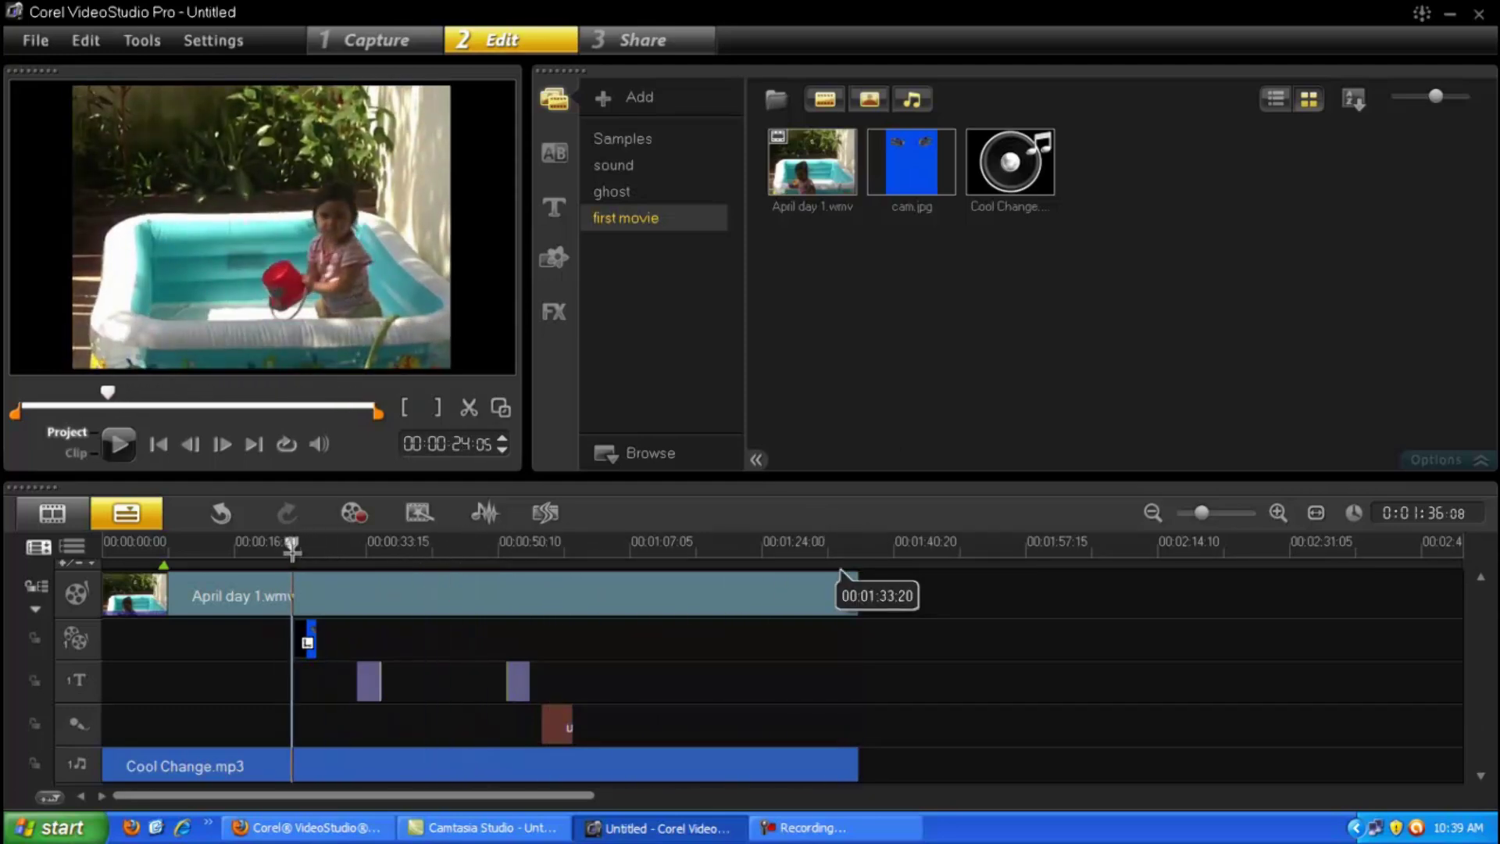